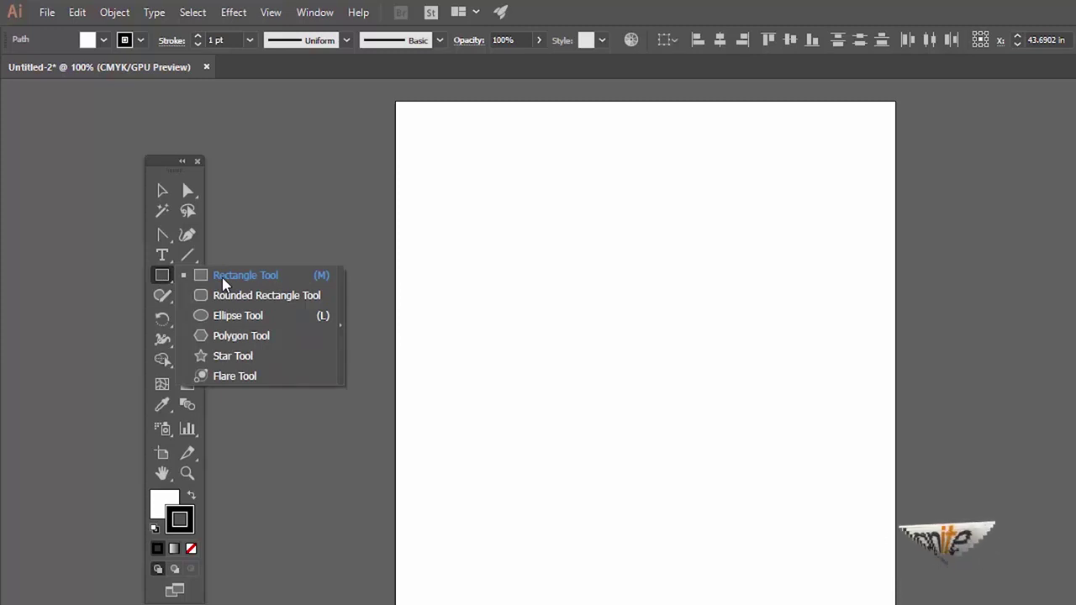
# Step: Draw a rectangle about 3.31 by 1.69 in on the artboard and move it up near the top of the page
pyautogui.click(224, 283)
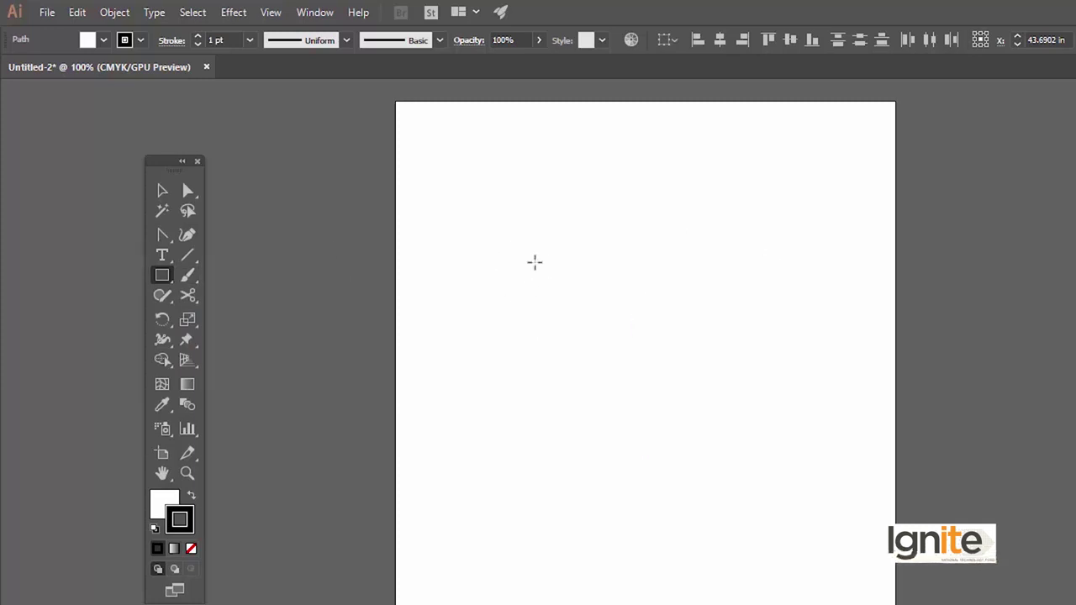
pyautogui.moveTo(536, 263); pyautogui.dragTo(735, 364)
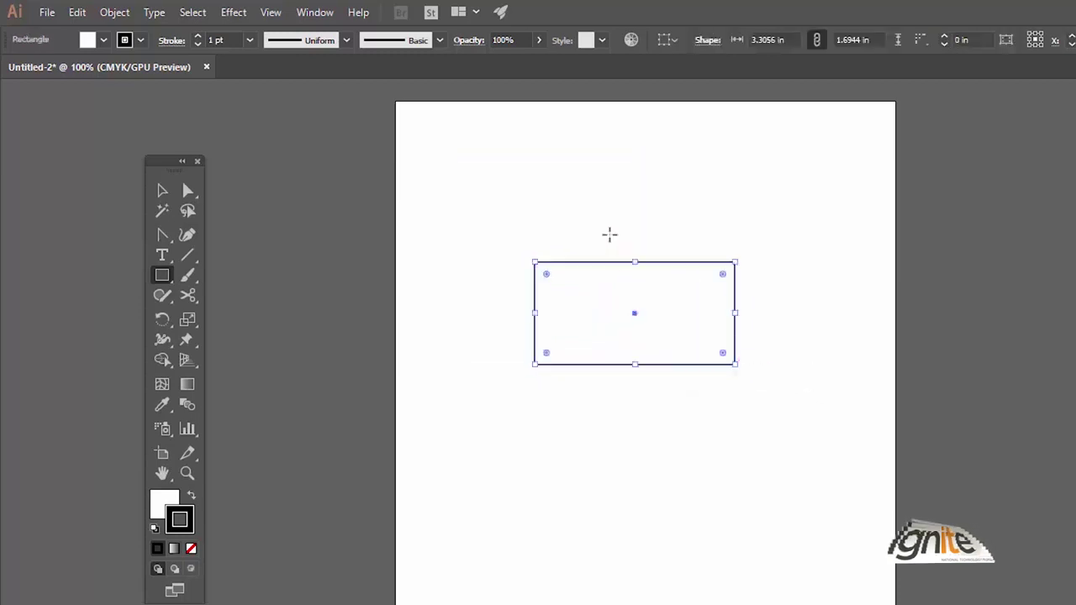
pyautogui.press('v')
pyautogui.moveTo(608, 264); pyautogui.dragTo(593, 220)
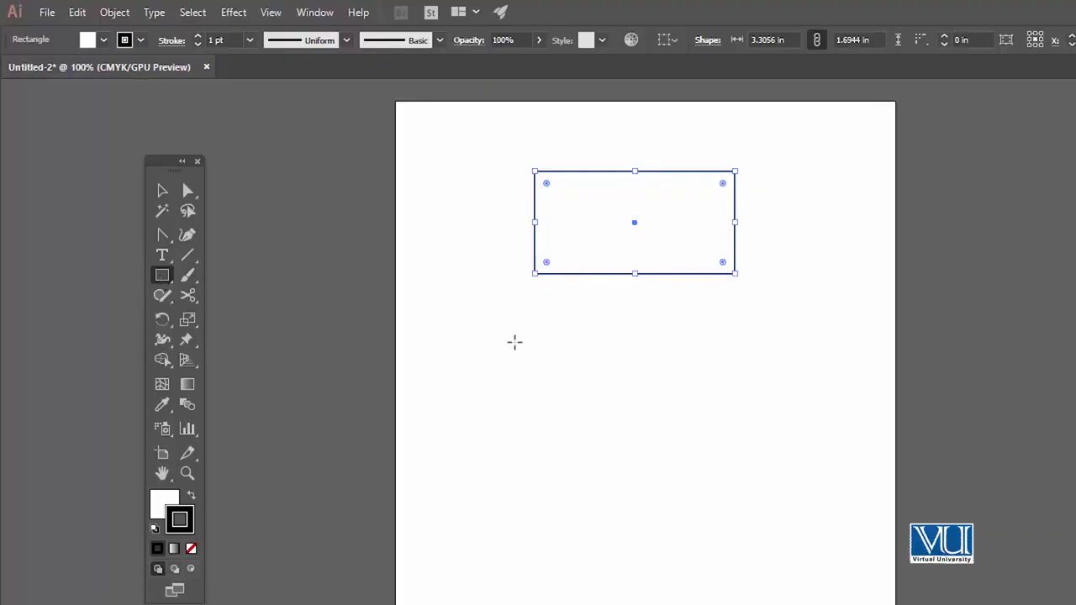
# Step: Draw a square below the rectangle, enlarge it to about 2.1 in, and position it beneath the rectangle's lower-left corner
pyautogui.moveTo(531, 348); pyautogui.dragTo(633, 435)
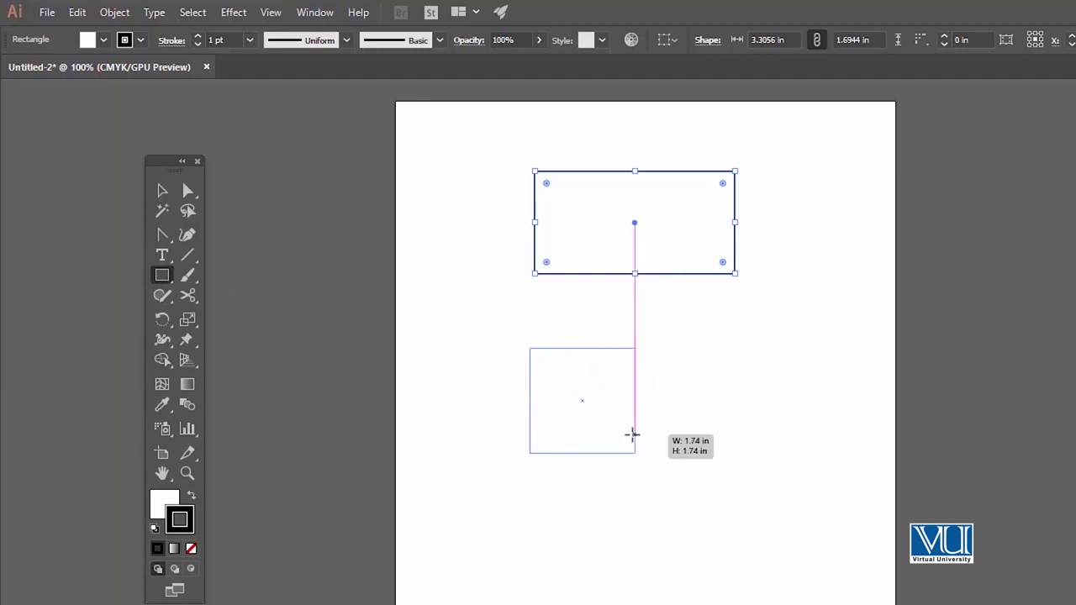
pyautogui.moveTo(633, 434); pyautogui.dragTo(633, 435)
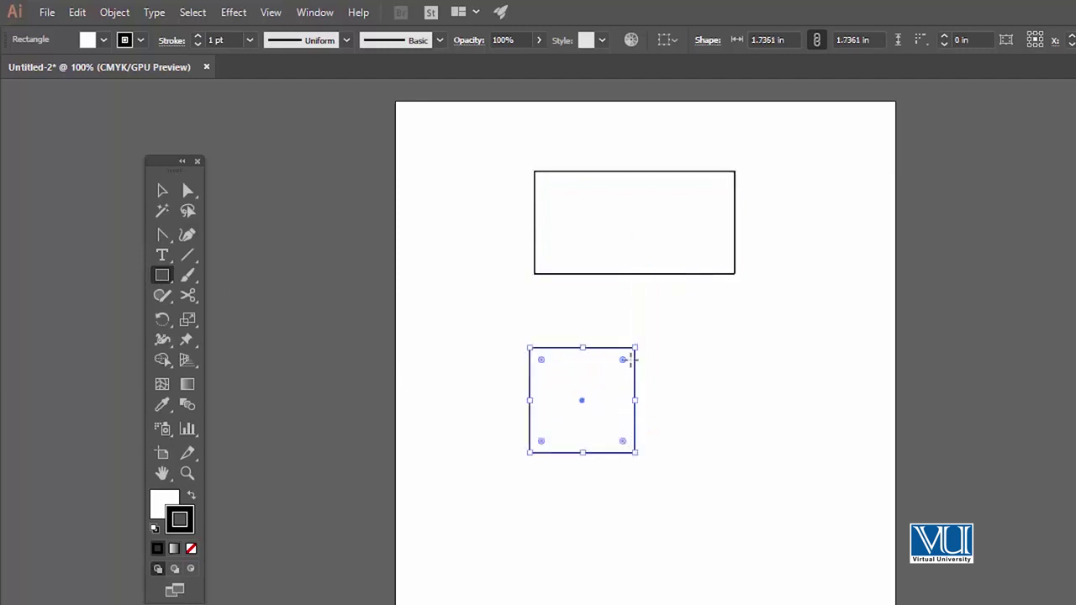
pyautogui.press('v')
pyautogui.moveTo(635, 349); pyautogui.dragTo(554, 299)
pyautogui.click(571, 278)
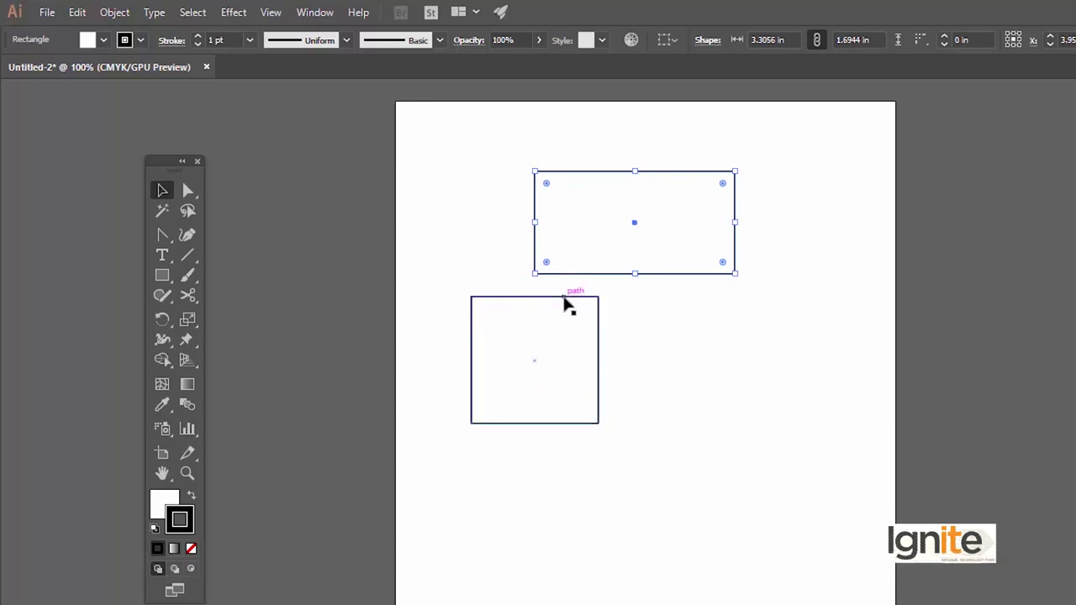
pyautogui.click(565, 298)
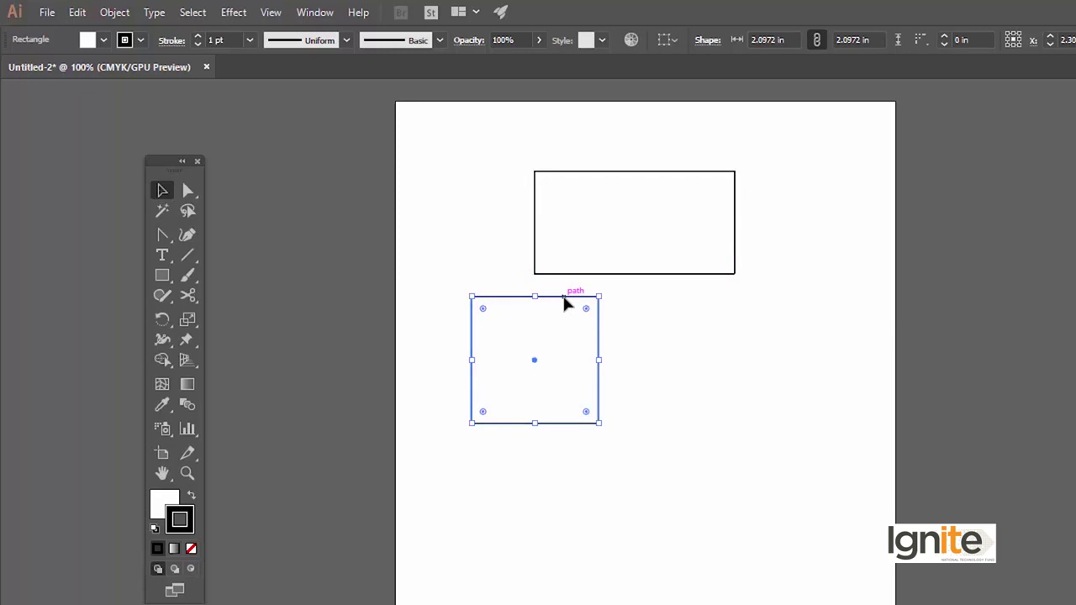
# Step: Draw a rounded-corner square about 1.79 in wide to the right of the plain square
pyautogui.click(155, 281)
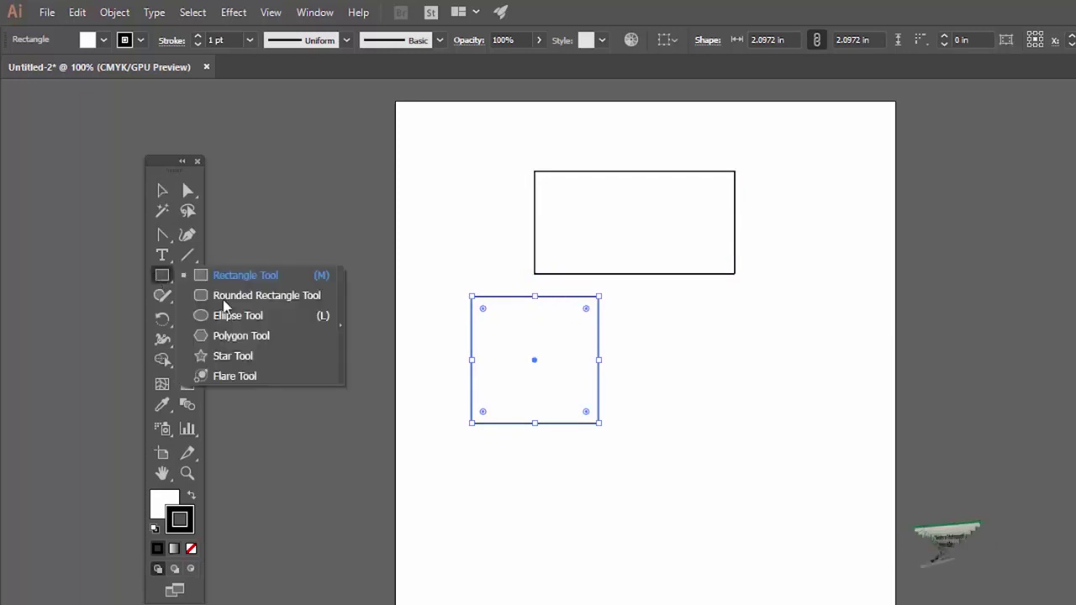
pyautogui.click(223, 301)
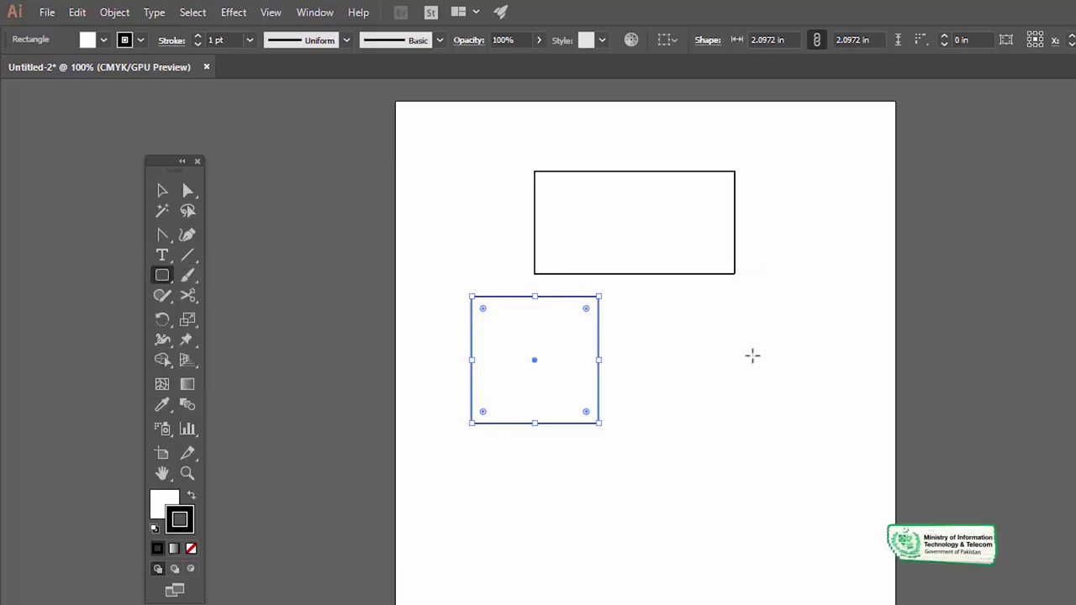
pyautogui.moveTo(646, 317); pyautogui.dragTo(755, 423)
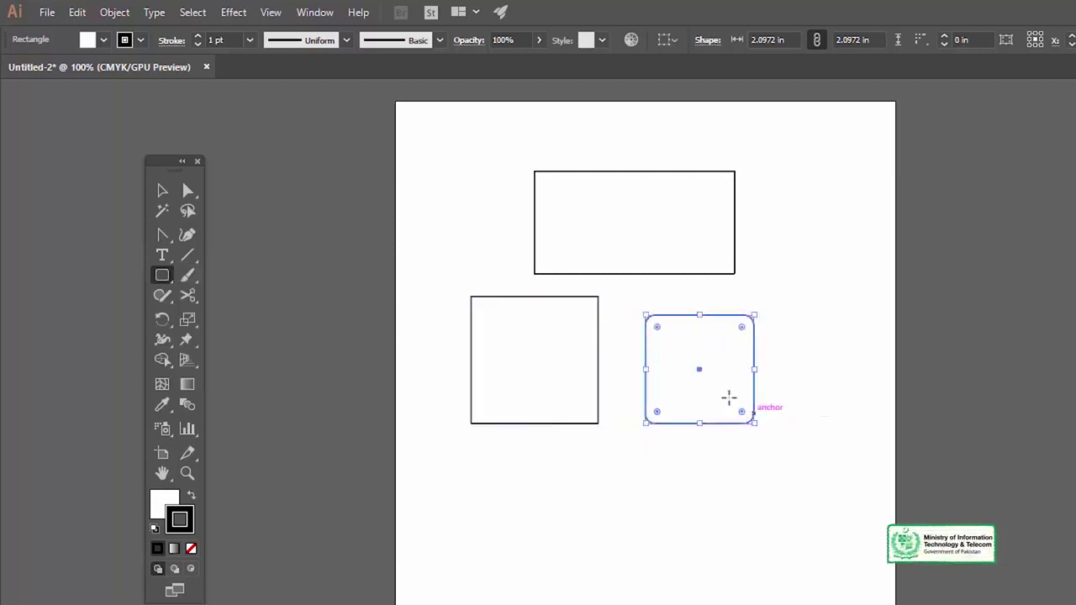
# Step: Move the rounded square slightly up and to the left, to line up better beside the plain square
pyautogui.press('s')
pyautogui.press('z')
pyautogui.click(632, 387)
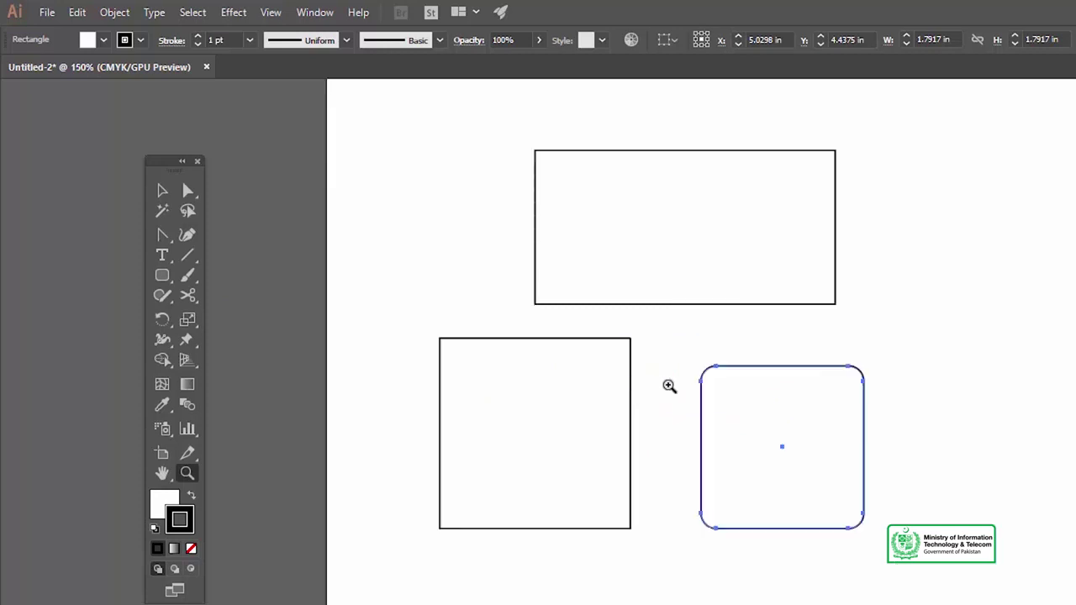
pyautogui.click(670, 384)
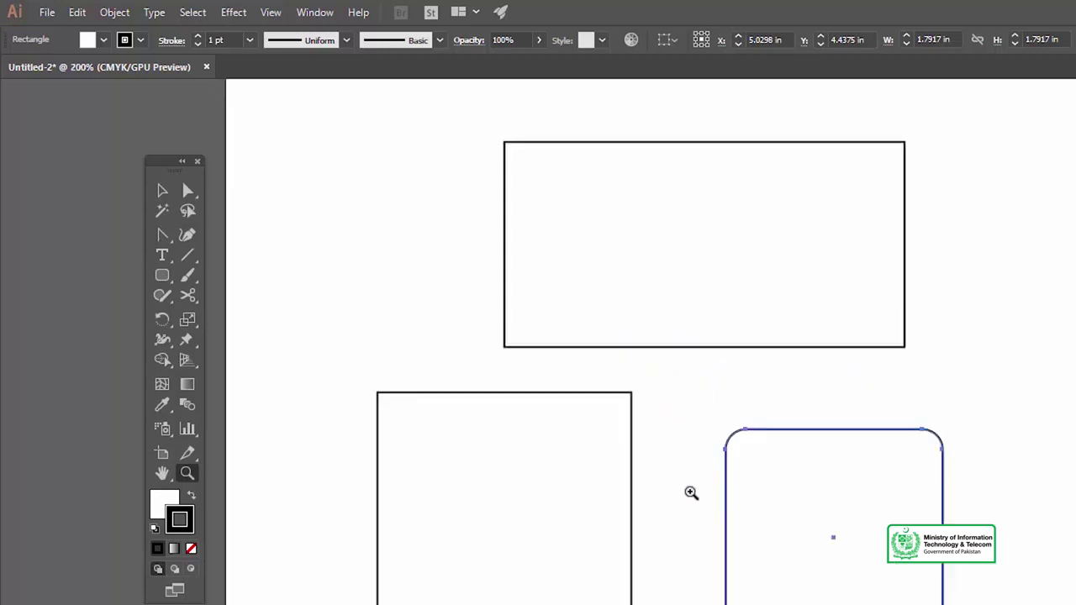
pyautogui.moveTo(692, 450); pyautogui.dragTo(701, 363)
pyautogui.click(711, 434)
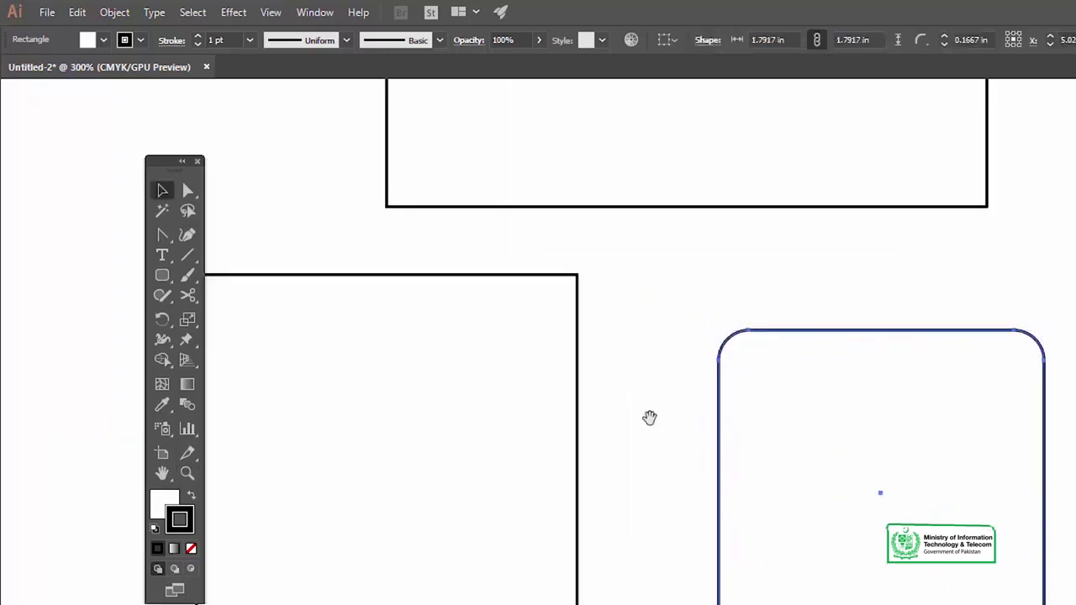
pyautogui.moveTo(650, 417); pyautogui.dragTo(754, 418)
pyautogui.moveTo(866, 341); pyautogui.dragTo(842, 325)
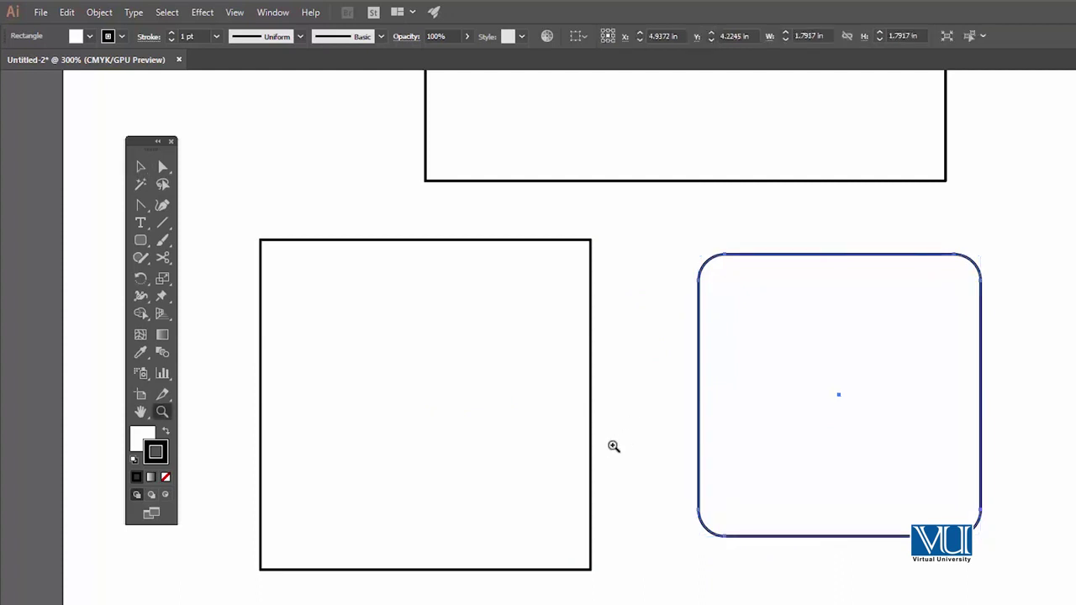
# Step: Draw a tall ellipse about 0.97 by 1.8 in below the plain square
pyautogui.hotkey('ctrl', '-')
pyautogui.hotkey('ctrl', '-')
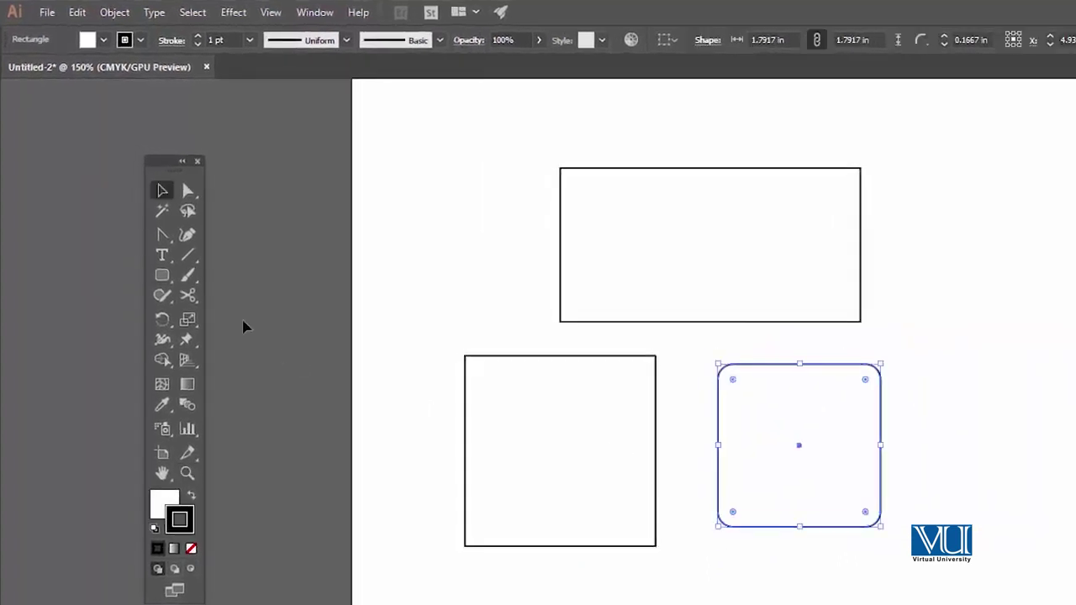
pyautogui.click(164, 284)
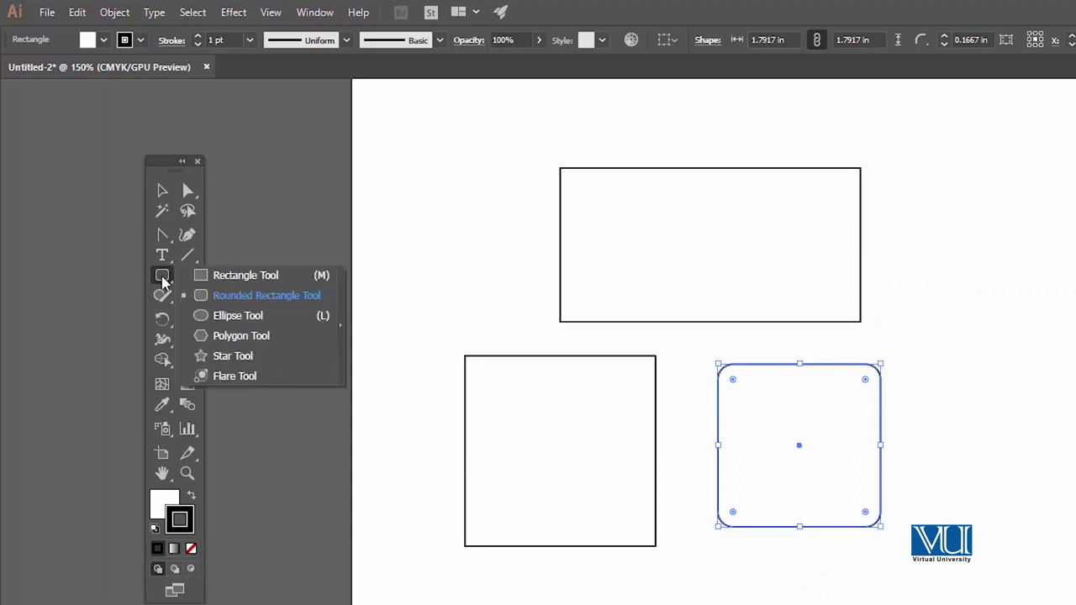
pyautogui.click(236, 318)
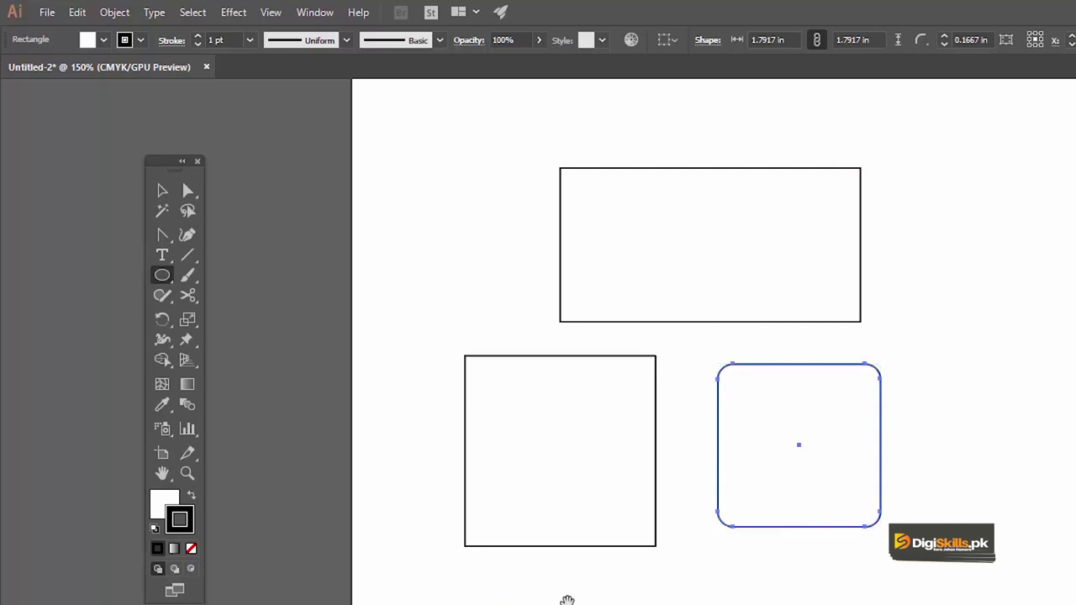
pyautogui.moveTo(567, 600); pyautogui.dragTo(529, 482)
pyautogui.moveTo(441, 447); pyautogui.dragTo(494, 564)
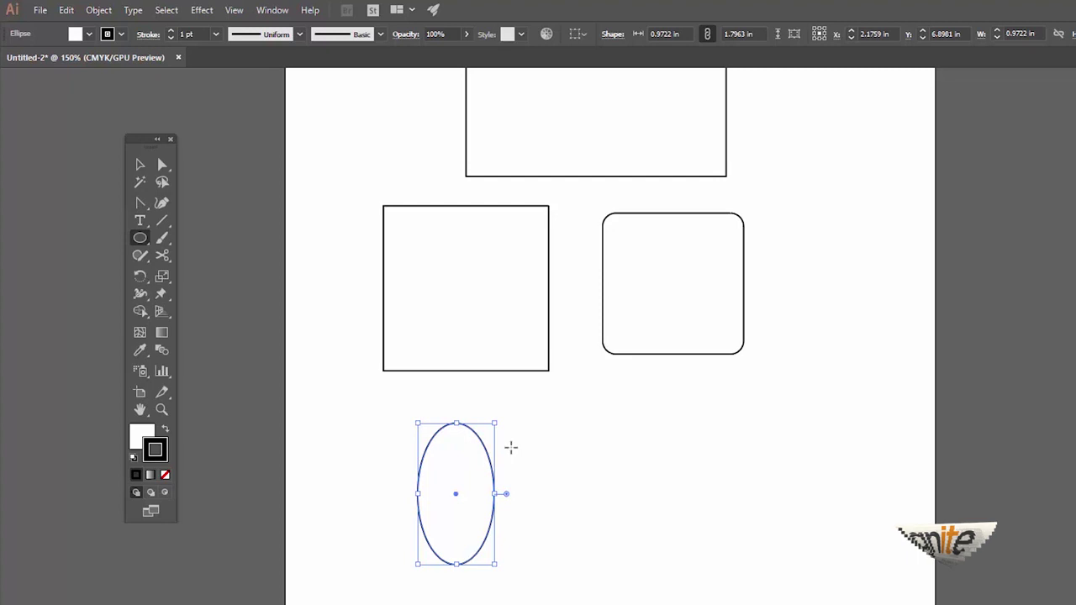
pyautogui.press('v')
pyautogui.click(527, 426)
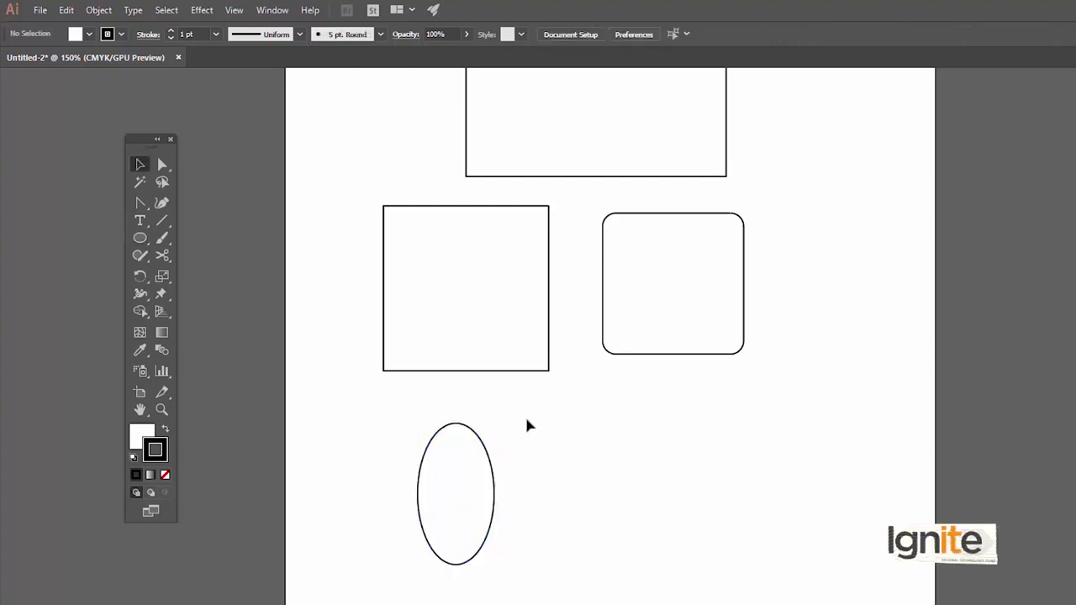
pyautogui.click(473, 431)
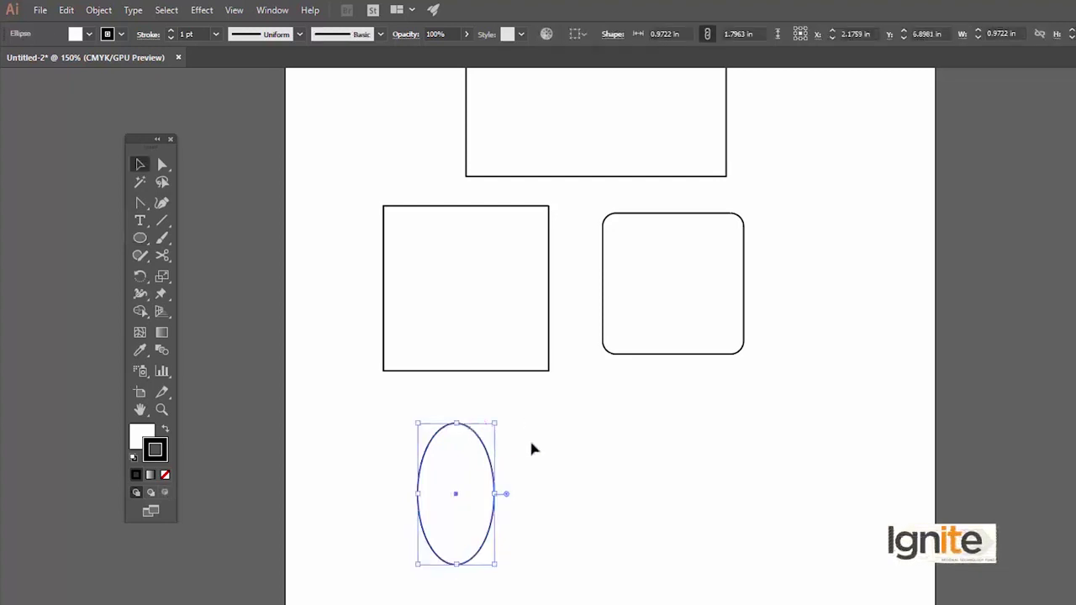
# Step: Try a wide, flat ellipse to the right of the tall one, below the rounded square
pyautogui.click(140, 242)
pyautogui.moveTo(558, 413); pyautogui.dragTo(734, 463)
pyautogui.press('v')
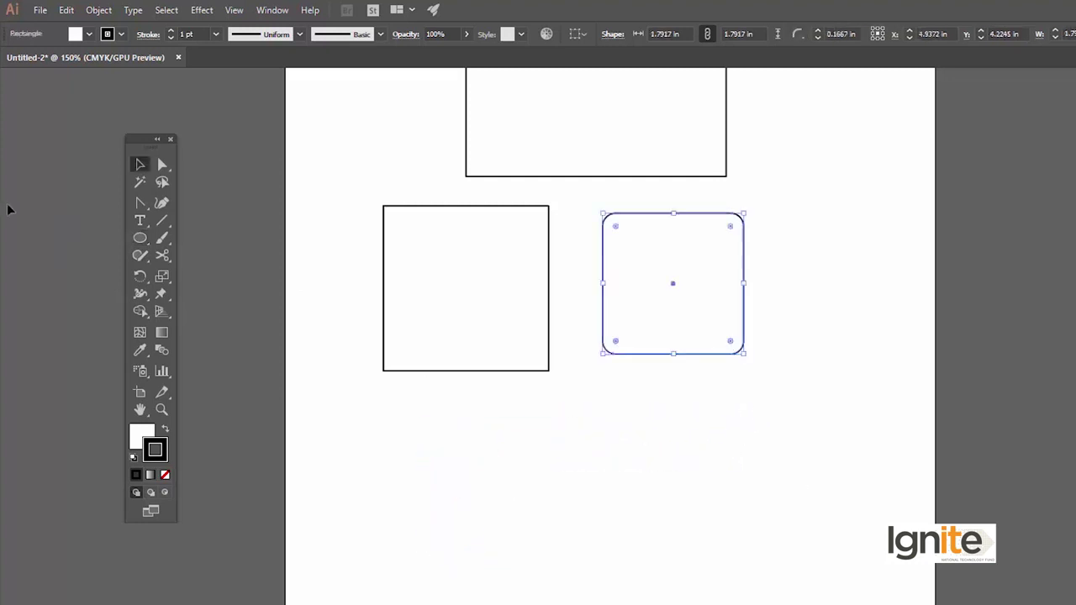
# Step: Draw a perfect circle about 1.6 in across below the plain square and move it slightly up and left
pyautogui.moveTo(144, 242); pyautogui.dragTo(211, 271)
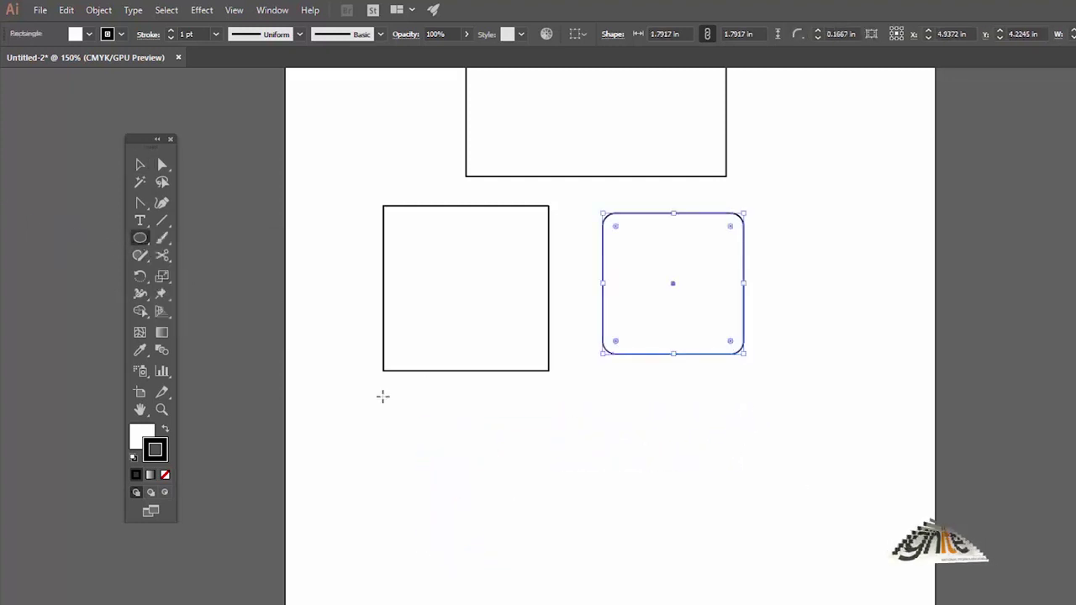
pyautogui.moveTo(413, 443); pyautogui.dragTo(539, 568)
pyautogui.press('v')
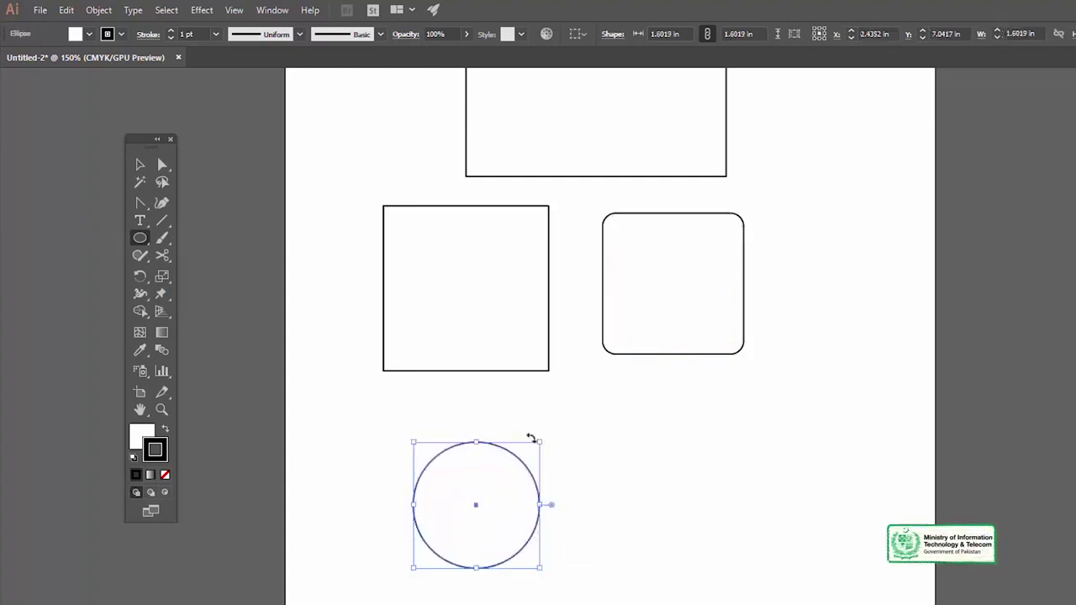
pyautogui.moveTo(485, 448); pyautogui.dragTo(460, 414)
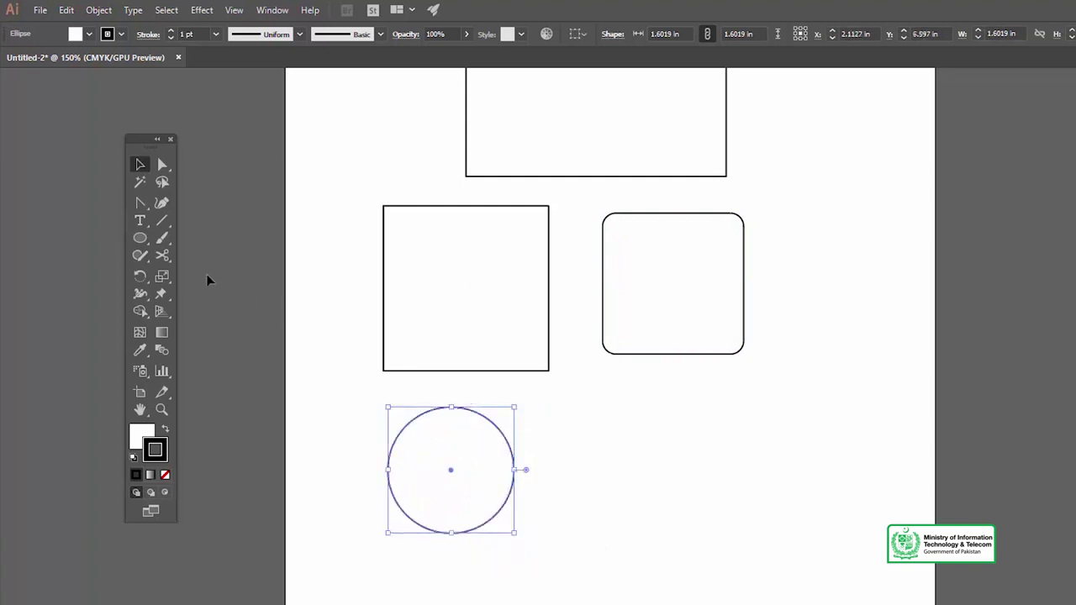
# Step: Draw a flat-topped hexagon to the right of the circle with the Polygon tool
pyautogui.click(140, 243)
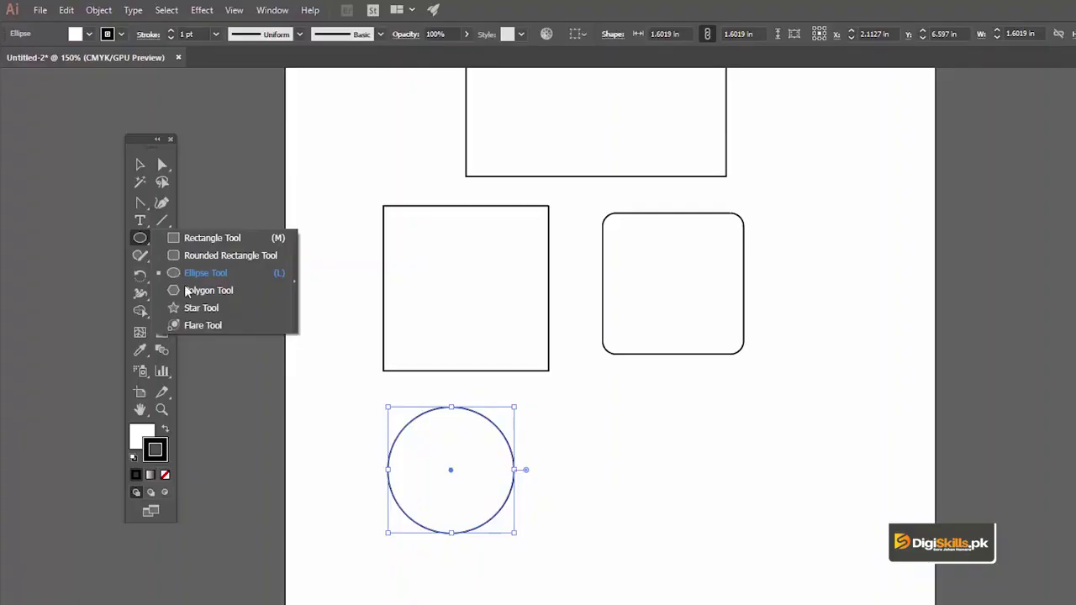
pyautogui.click(195, 290)
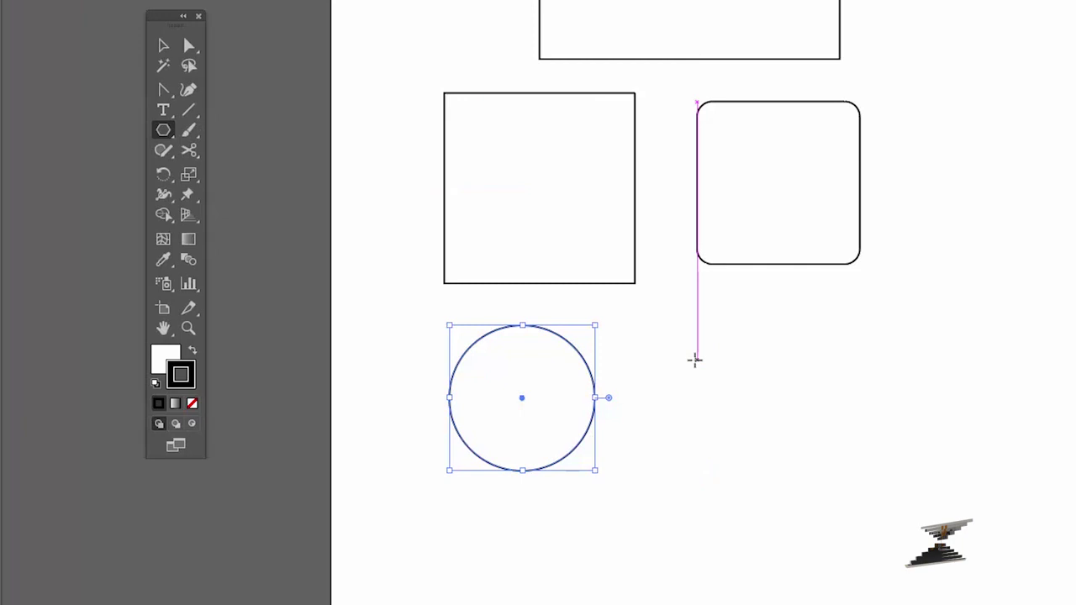
pyautogui.moveTo(695, 360)
pyautogui.mouseDown()
pyautogui.moveTo(757, 408)
pyautogui.moveTo(739, 400)
pyautogui.moveTo(759, 389)
pyautogui.moveTo(731, 351)
pyautogui.moveTo(765, 369)
pyautogui.mouseUp()
# Step: Move the hexagon down and right, aligning its left corner under the rounded square's left edge, and deselect it
pyautogui.press('c')
pyautogui.press('z')
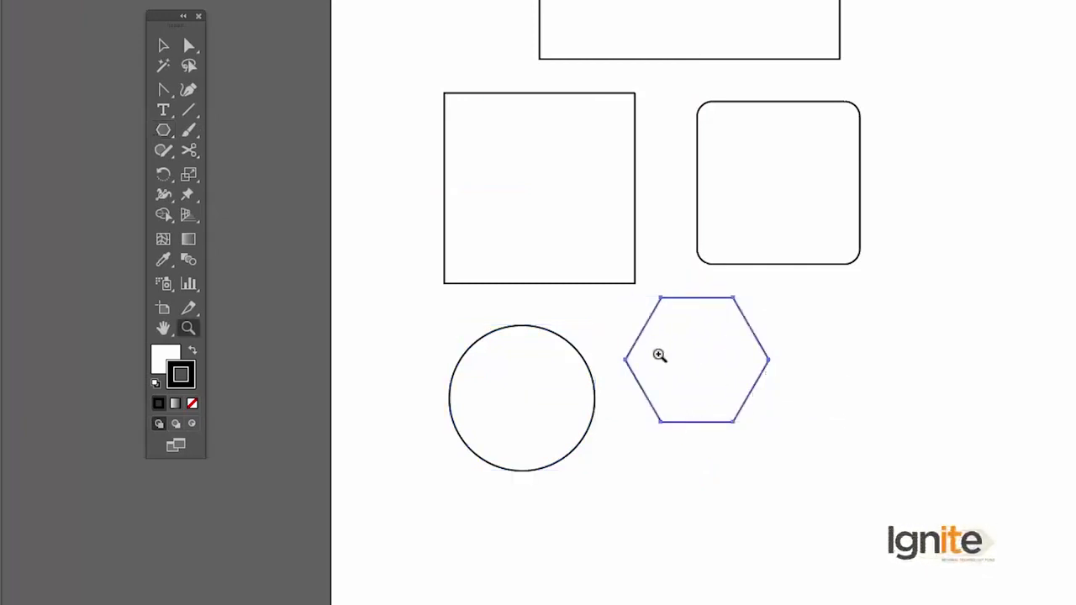
pyautogui.click(660, 355)
pyautogui.press('v')
pyautogui.moveTo(698, 250); pyautogui.dragTo(760, 299)
pyautogui.click(668, 283)
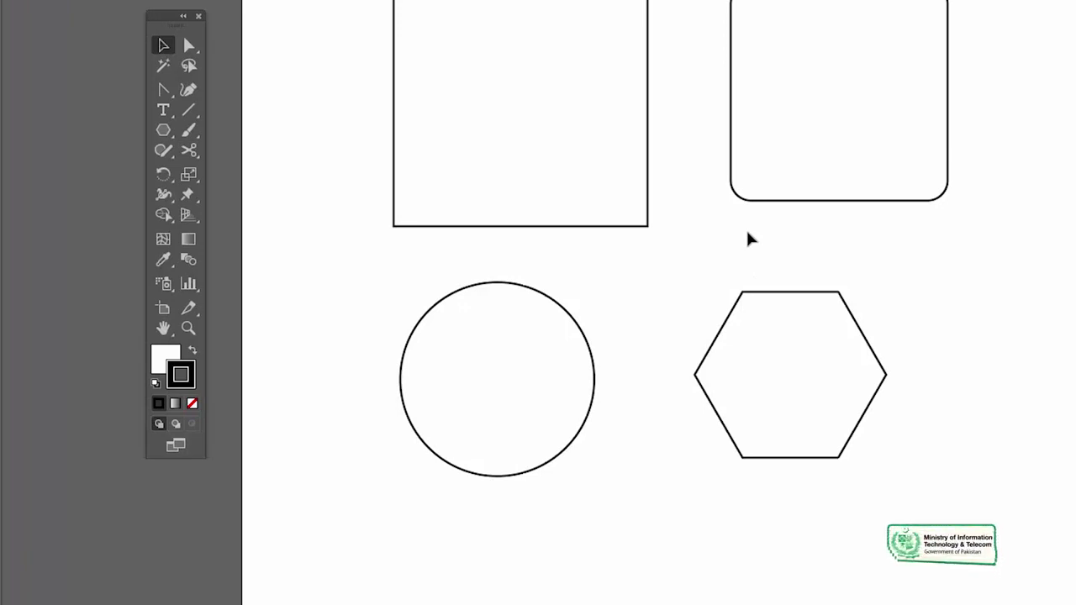
pyautogui.moveTo(759, 296); pyautogui.dragTo(796, 296)
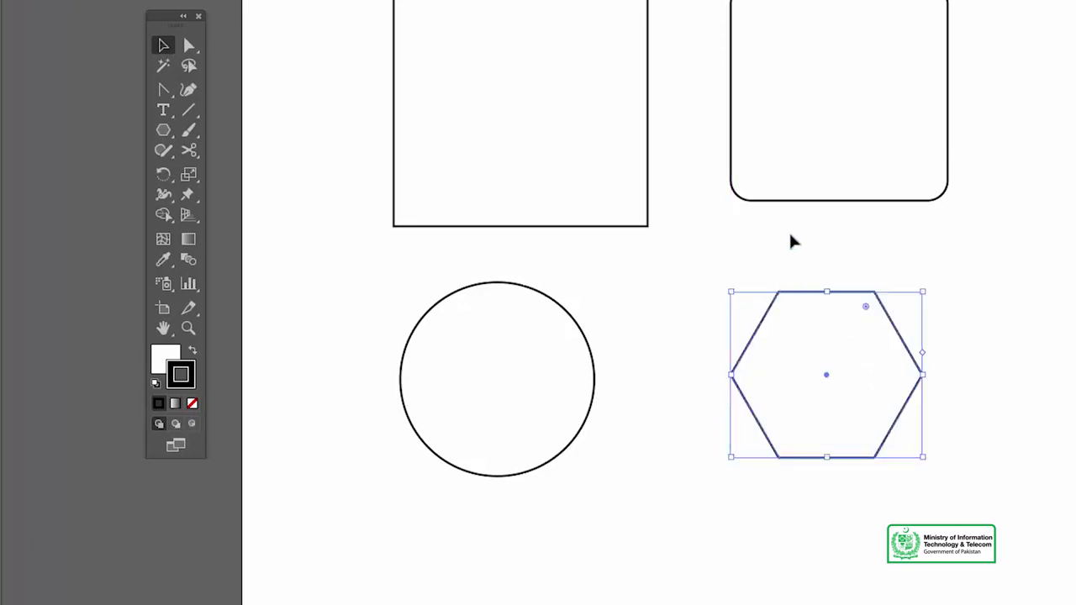
pyautogui.click(799, 269)
pyautogui.click(807, 297)
pyautogui.click(760, 271)
# Step: Draw an upright five-pointed star below the circle
pyautogui.moveTo(163, 130); pyautogui.dragTo(225, 190)
pyautogui.press('space')
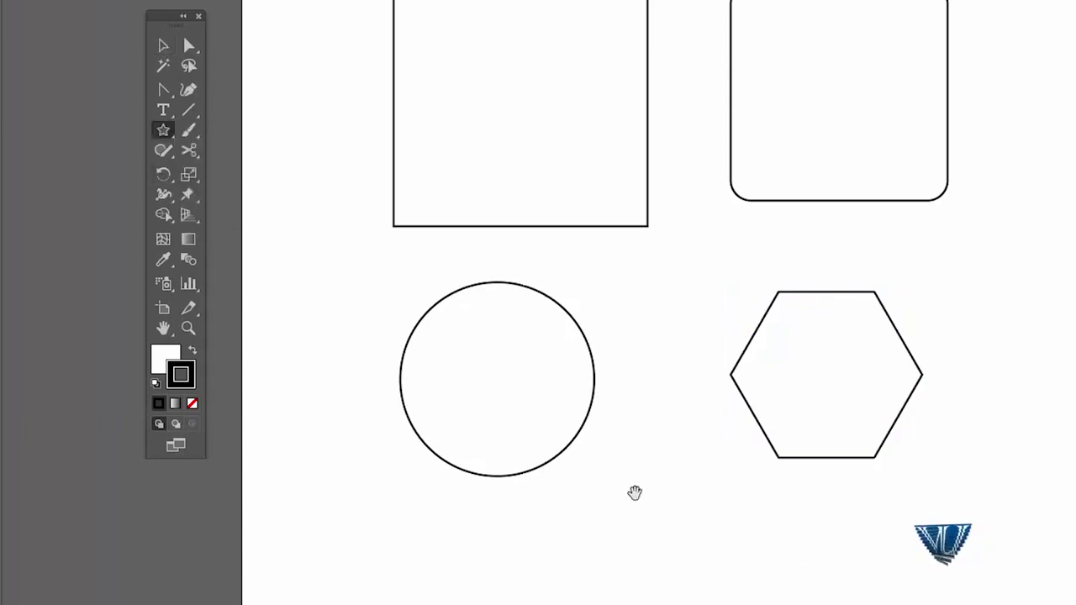
pyautogui.moveTo(633, 493); pyautogui.dragTo(706, 380)
pyautogui.moveTo(571, 499); pyautogui.dragTo(593, 472)
pyautogui.press('v')
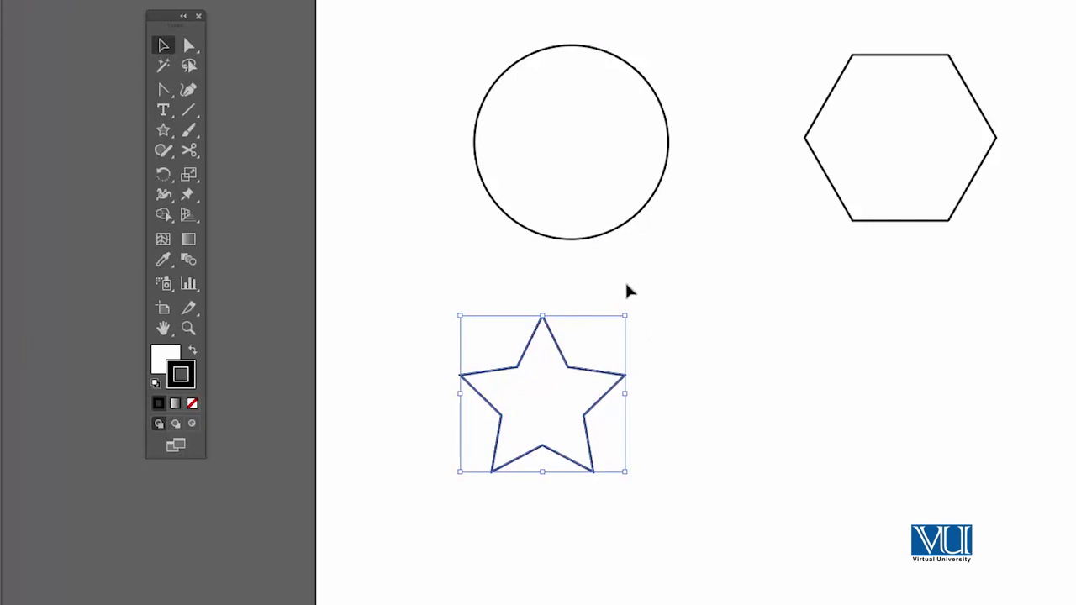
# Step: Try a lens flare below the hexagon with the Flare tool, select it, and undo it
pyautogui.moveTo(163, 130); pyautogui.dragTo(223, 235)
pyautogui.moveTo(903, 406); pyautogui.dragTo(992, 374)
pyautogui.press('v')
pyautogui.click(1016, 253)
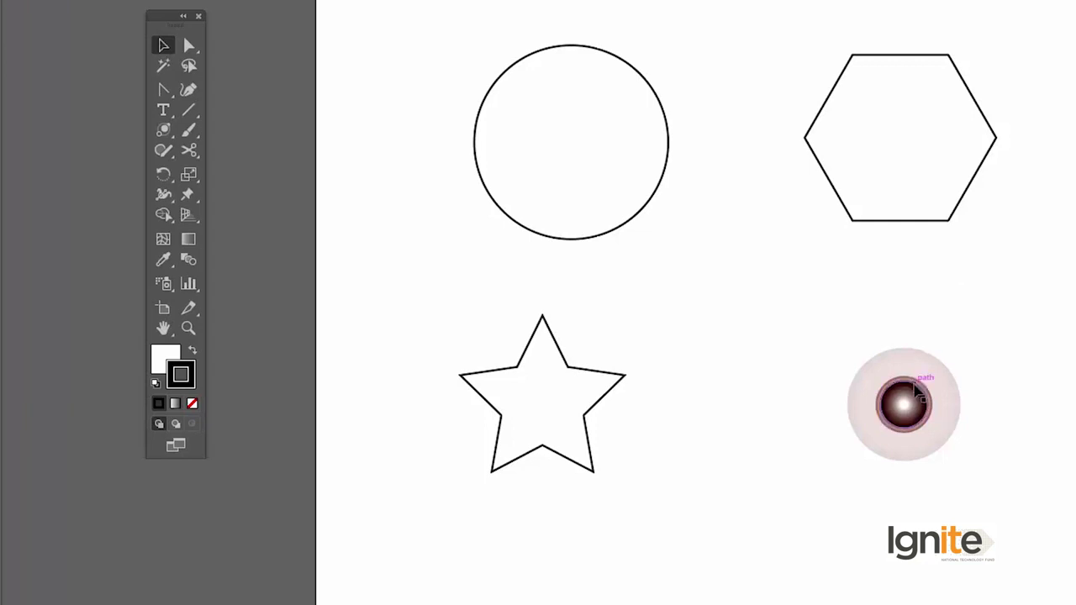
pyautogui.click(891, 387)
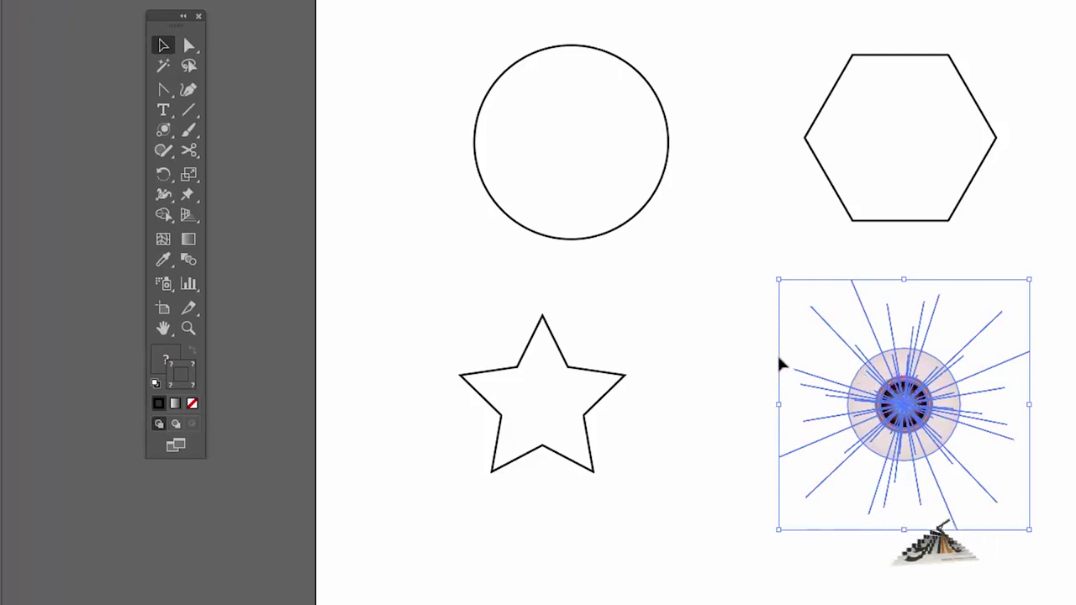
pyautogui.hotkey('ctrl', 'z')
# Step: Select the square below the wide rectangle, isolate it from the other shapes, and deselect it
pyautogui.scroll(10, 744, 272)
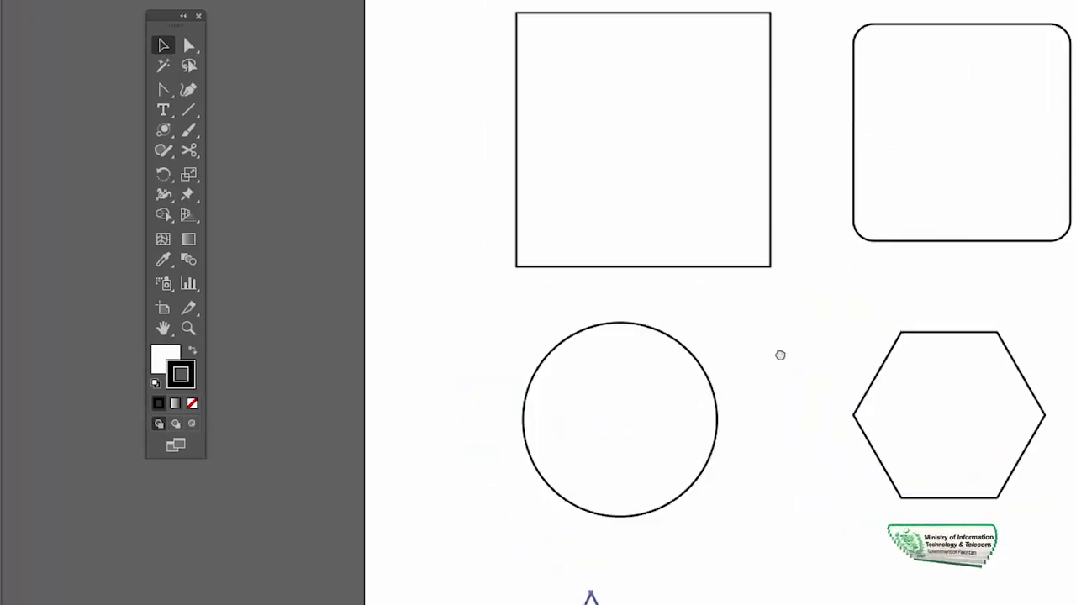
pyautogui.moveTo(785, 240); pyautogui.dragTo(813, 137)
pyautogui.press('z')
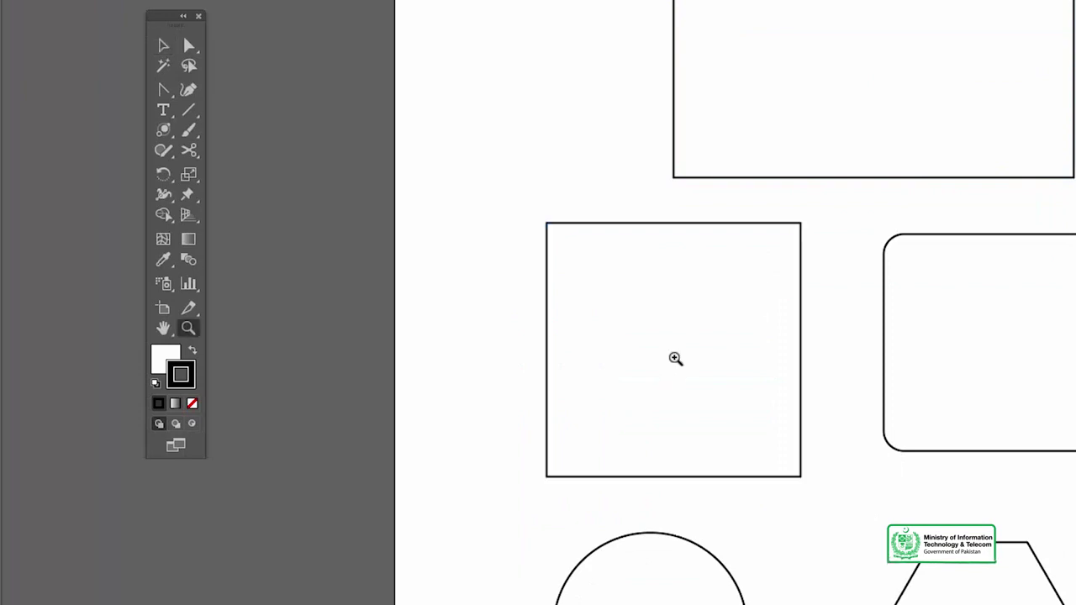
pyautogui.click(675, 358)
pyautogui.press('v')
pyautogui.moveTo(754, 300); pyautogui.dragTo(702, 305)
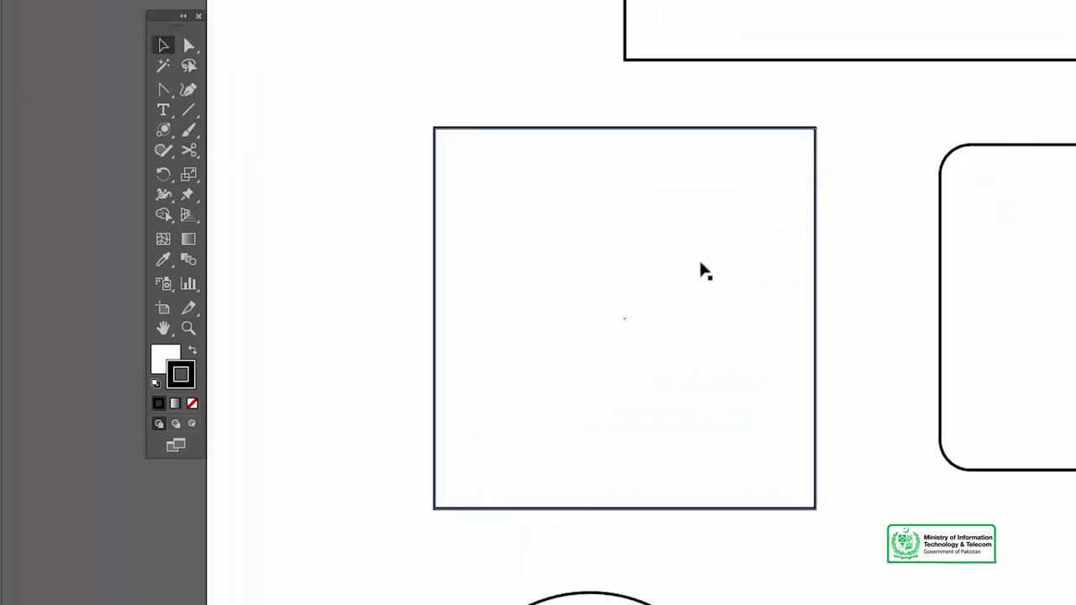
pyautogui.click(628, 138)
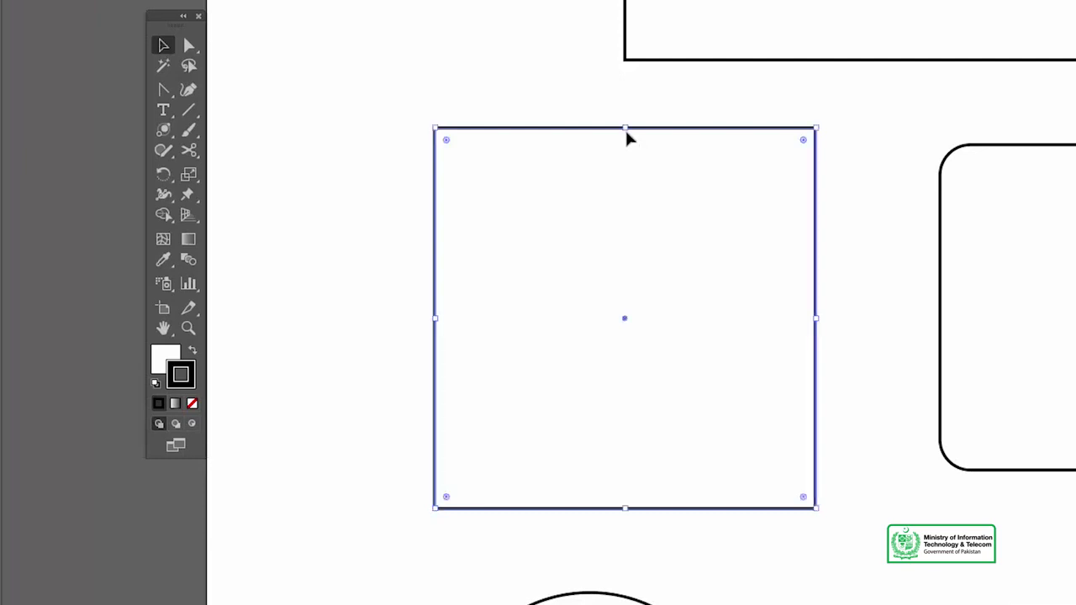
pyautogui.click(277, 52)
pyautogui.click(435, 183)
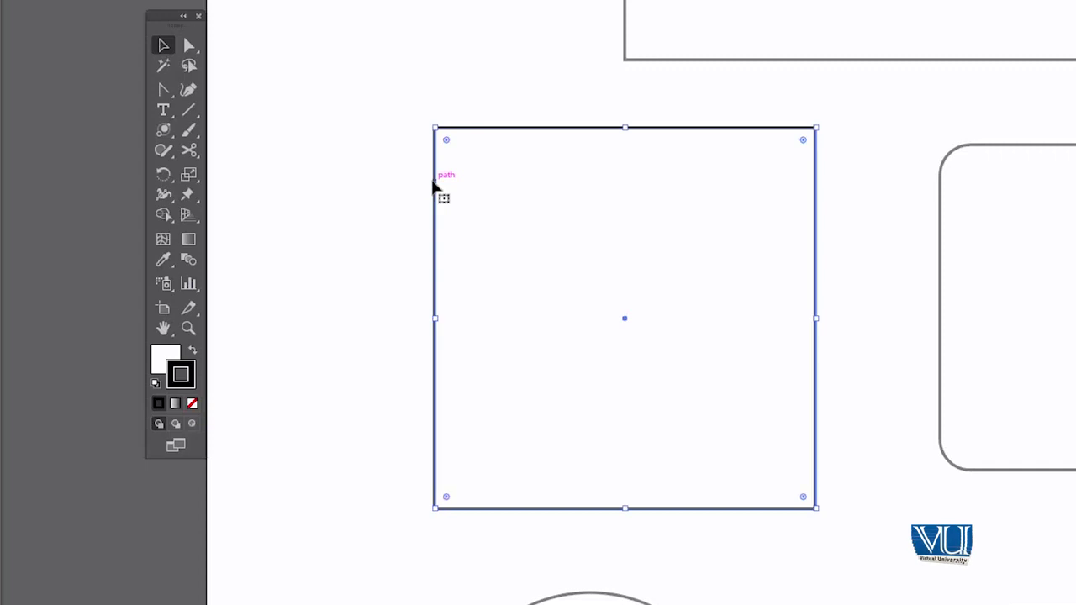
pyautogui.click(282, 98)
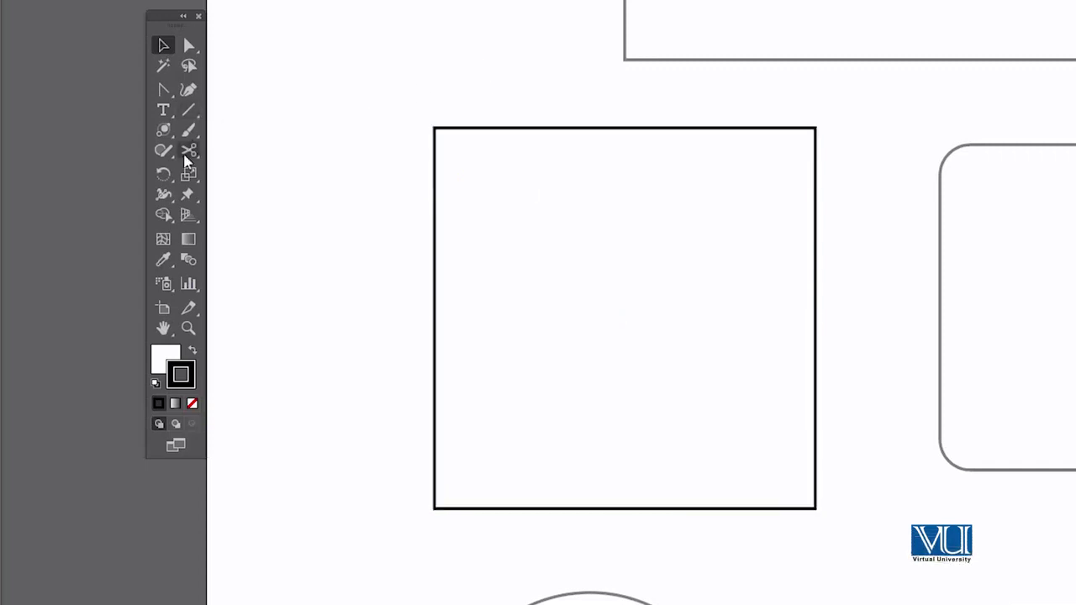
# Step: Draw a rectangle about 1.12 in wide and 1.01 in high to the right of the star with the Rectangle tool
pyautogui.moveTo(163, 130); pyautogui.dragTo(236, 127)
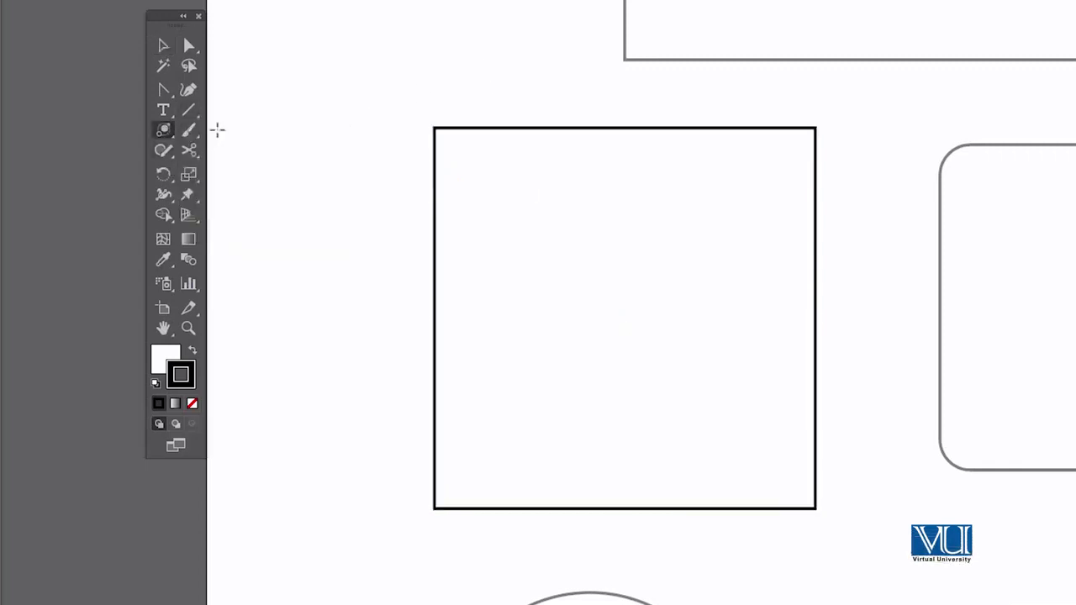
pyautogui.moveTo(799, 471); pyautogui.dragTo(773, 201)
pyautogui.moveTo(929, 490); pyautogui.dragTo(770, 48)
pyautogui.moveTo(834, 391)
pyautogui.mouseDown()
pyautogui.moveTo(728, 202)
pyautogui.moveTo(874, 375)
pyautogui.moveTo(908, 367)
pyautogui.mouseUp()
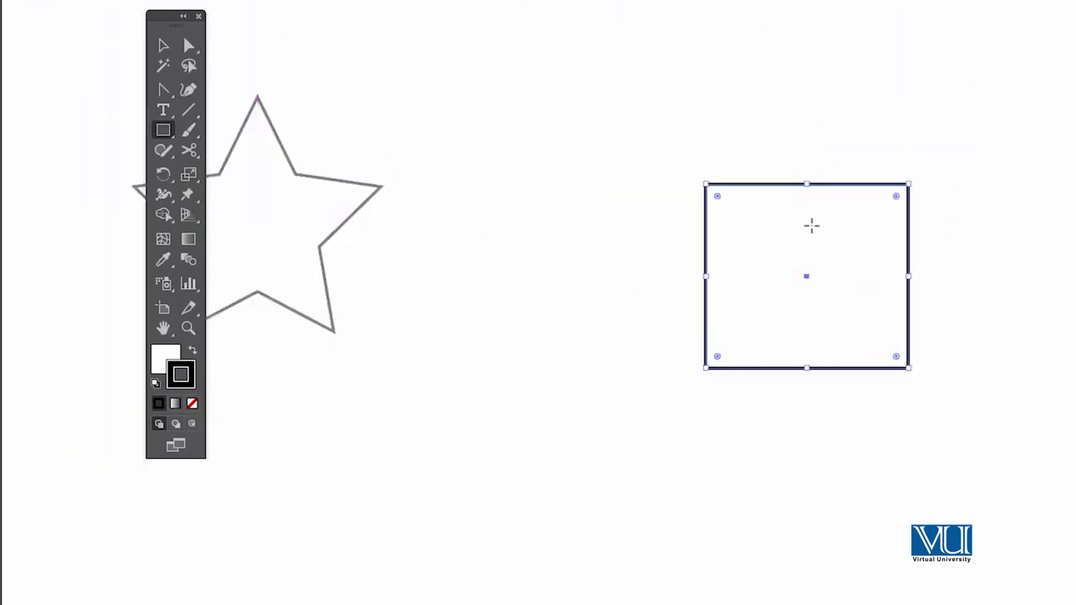
# Step: Create a square with an exact width of 2 in and height of 2 in using the Rectangle tool
pyautogui.click(767, 239)
pyautogui.moveTo(771, 230); pyautogui.dragTo(961, 147)
pyautogui.moveTo(896, 154); pyautogui.dragTo(906, 153)
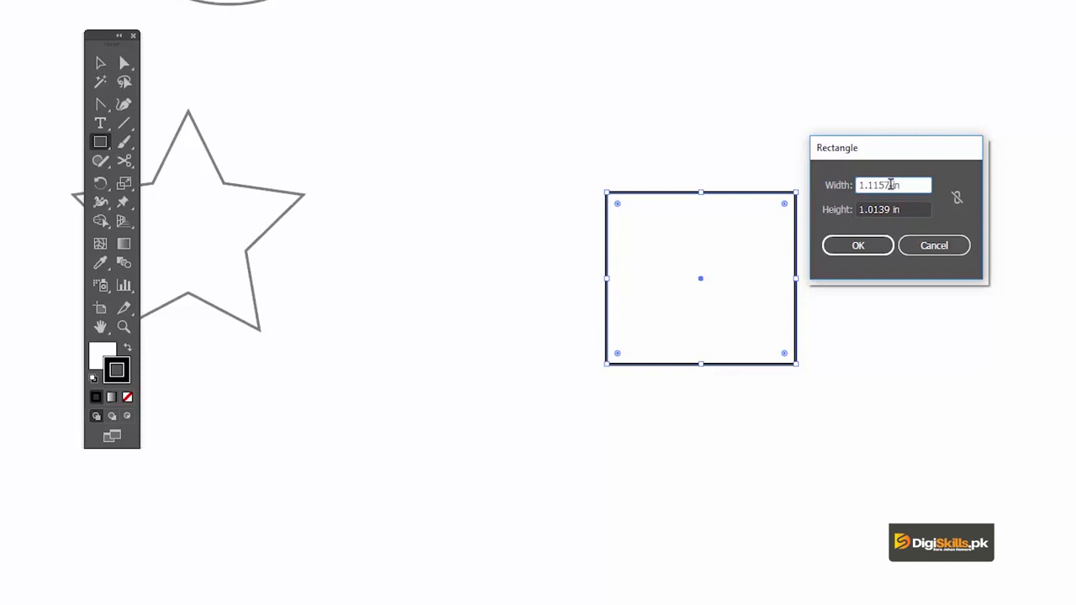
pyautogui.moveTo(889, 185); pyautogui.dragTo(848, 196)
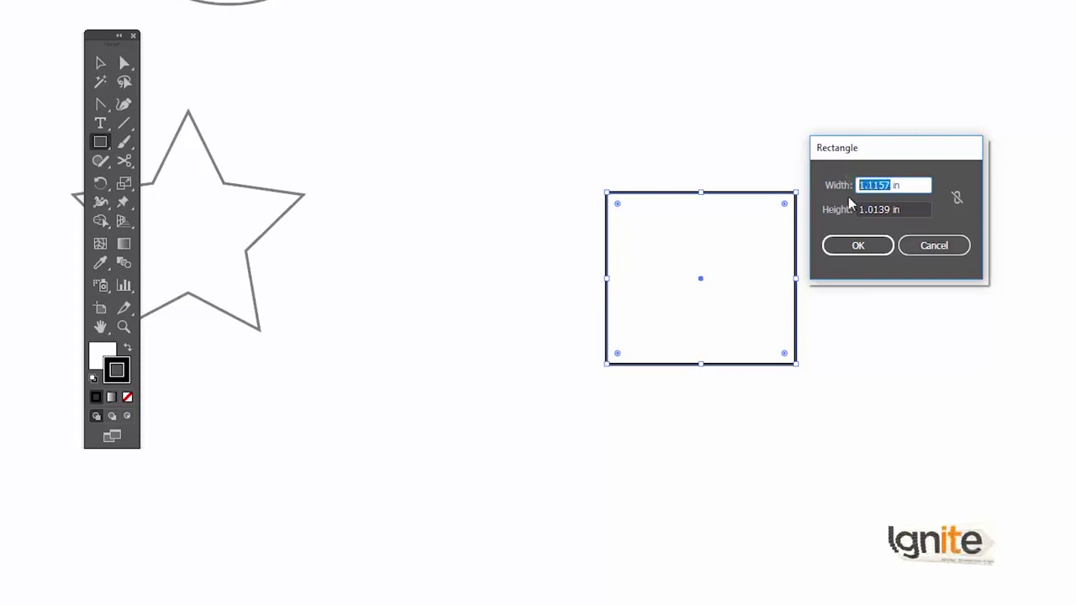
pyautogui.write('2')
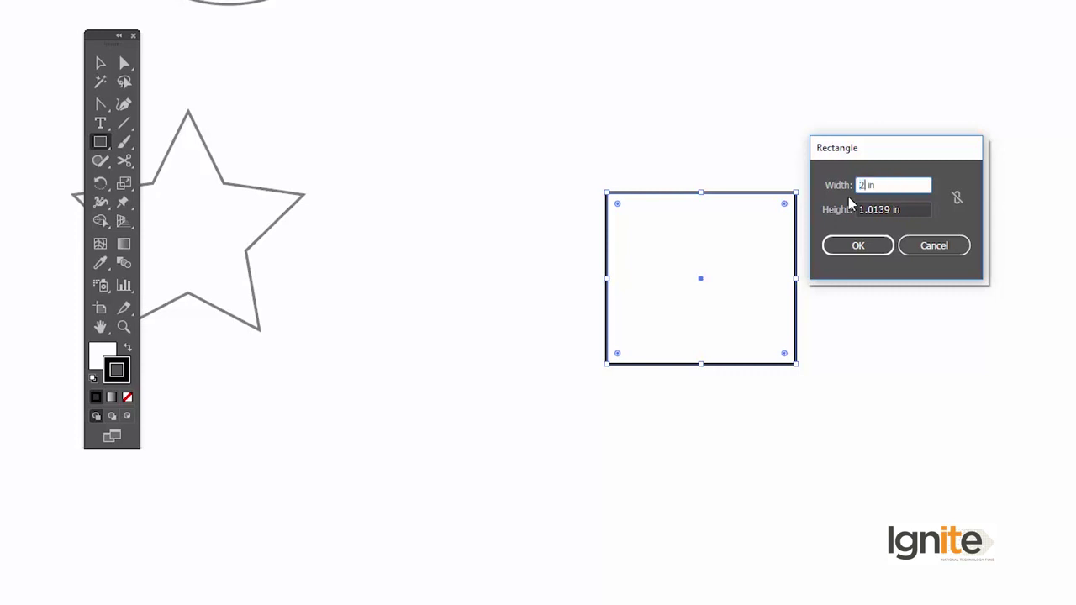
pyautogui.press('Tab')
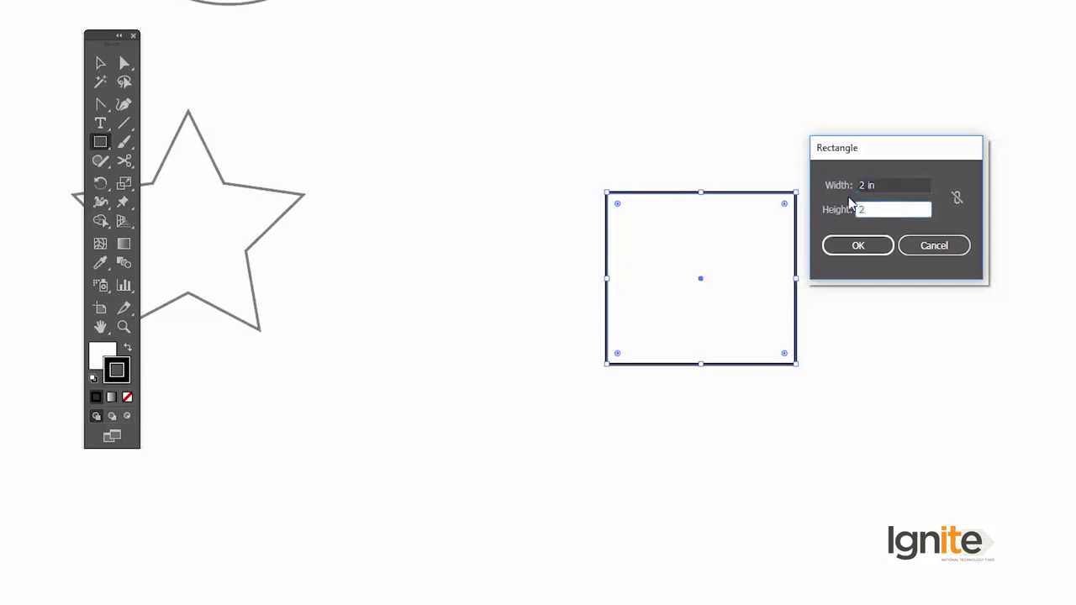
pyautogui.write('2')
pyautogui.click(857, 246)
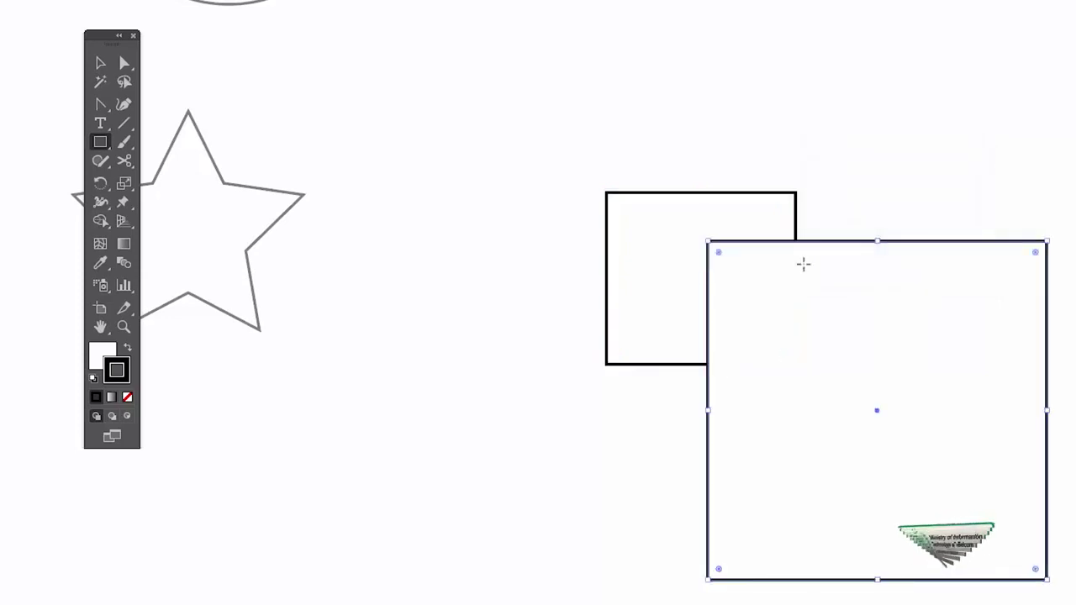
# Step: Move the 2 in square up and right so it sits beside the smaller rectangle without overlapping
pyautogui.press('v')
pyautogui.hscroll(5, 827, 247)
pyautogui.click(689, 201)
pyautogui.moveTo(649, 235); pyautogui.dragTo(777, 135)
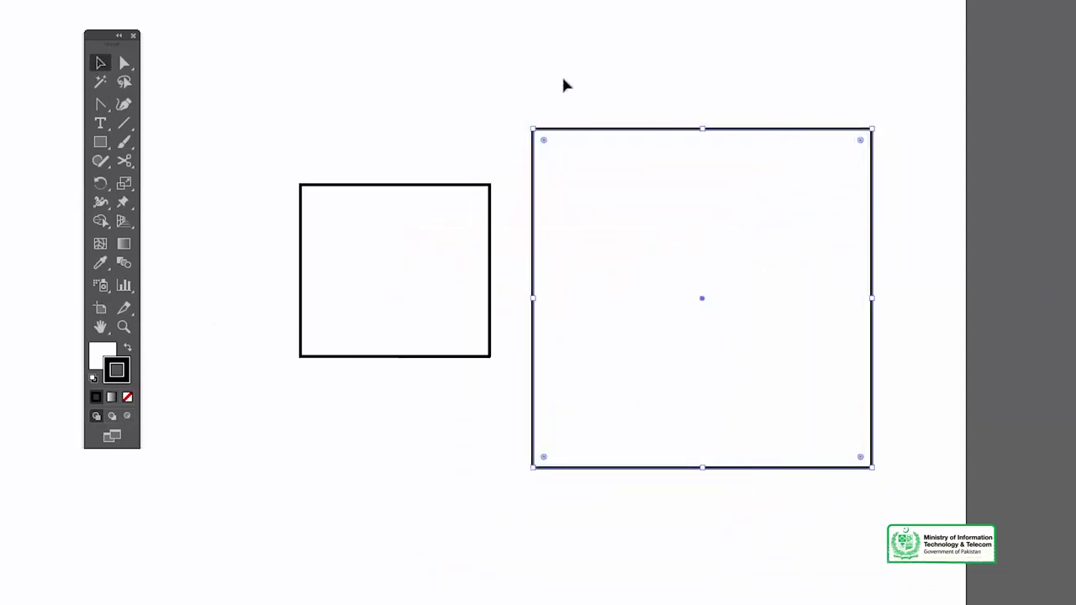
# Step: Select all the shapes on the artboard and delete them
pyautogui.press('space')
pyautogui.moveTo(345, 221); pyautogui.dragTo(476, 140)
pyautogui.press('z')
pyautogui.hotkey('ctrl', '0')
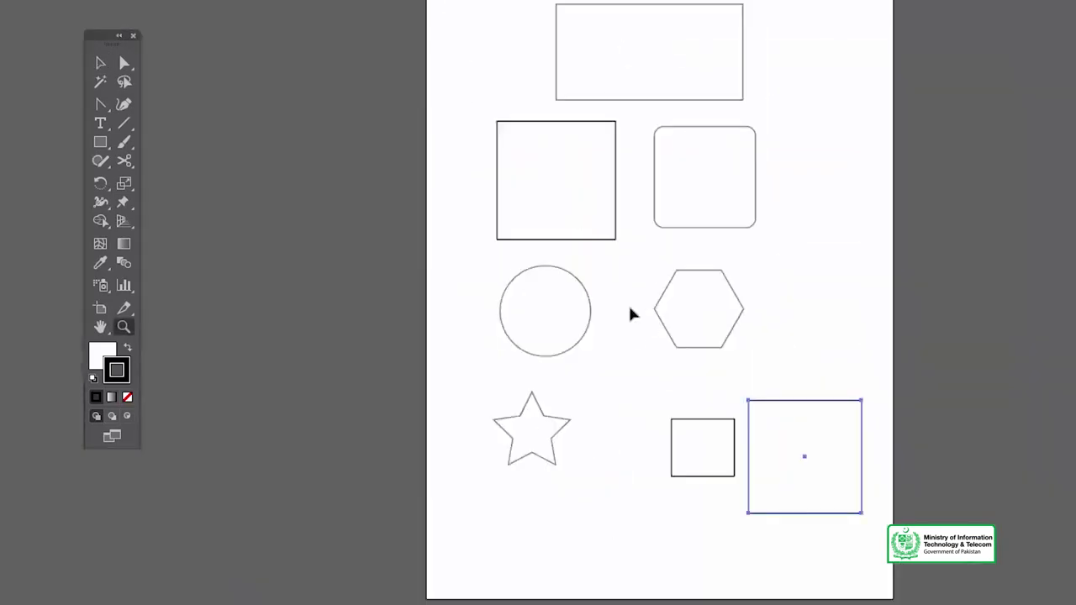
pyautogui.press('v')
pyautogui.click(416, 21)
pyautogui.moveTo(730, 405); pyautogui.dragTo(826, 577)
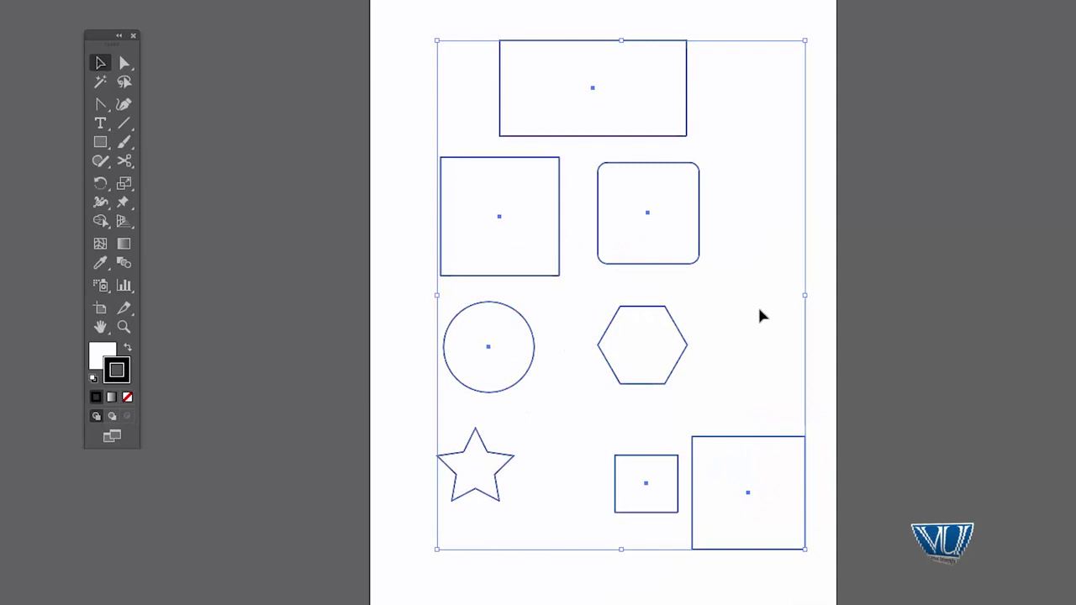
pyautogui.press('Delete')
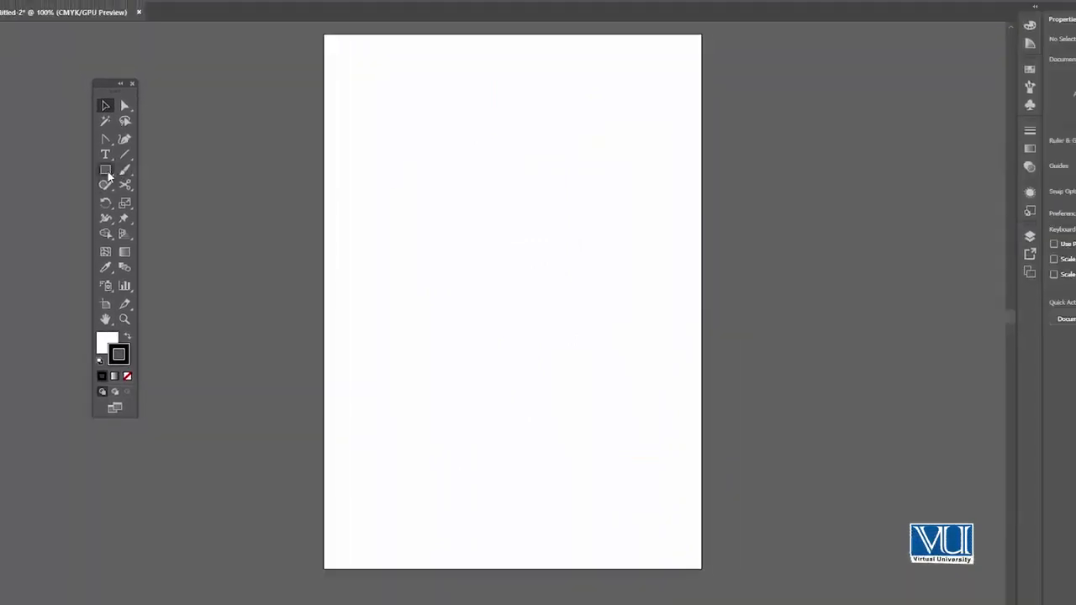
# Step: Draw a rounded square about 1.46 in wide in the upper middle of the empty artboard with the Rounded Rectangle tool
pyautogui.click(100, 142)
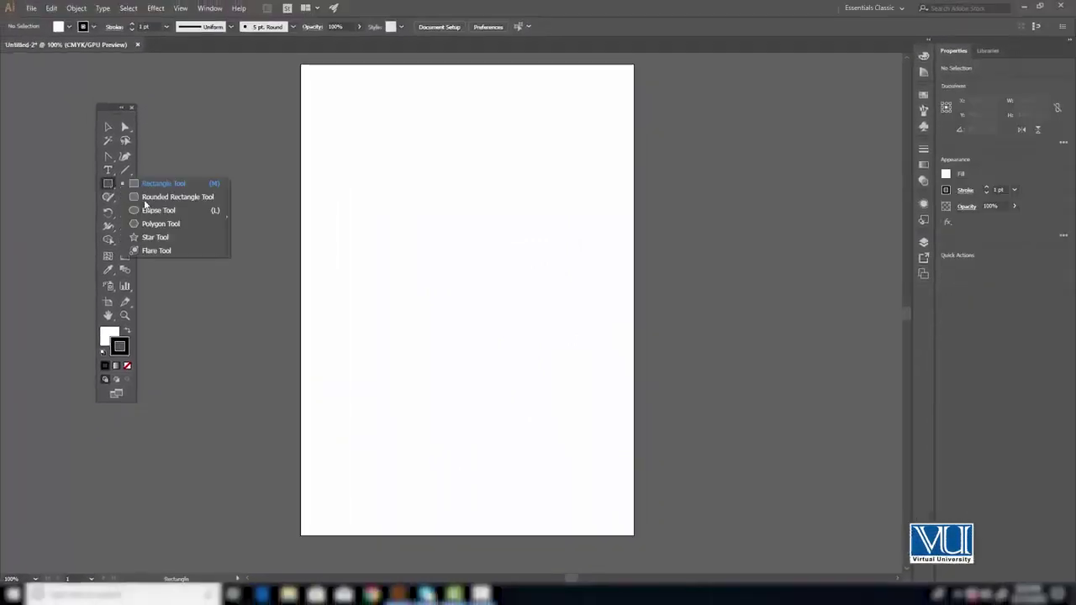
pyautogui.click(160, 197)
pyautogui.moveTo(452, 191); pyautogui.dragTo(510, 249)
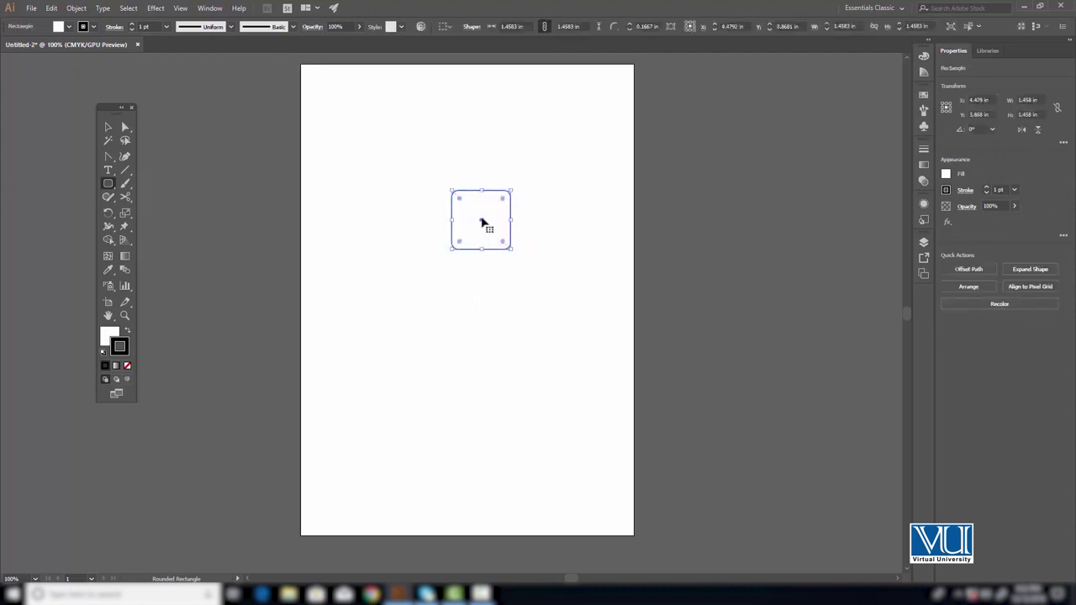
# Step: Examine the width, height and corner radius settings for an exact-size rounded rectangle, and close them without creating a shape
pyautogui.click(479, 209)
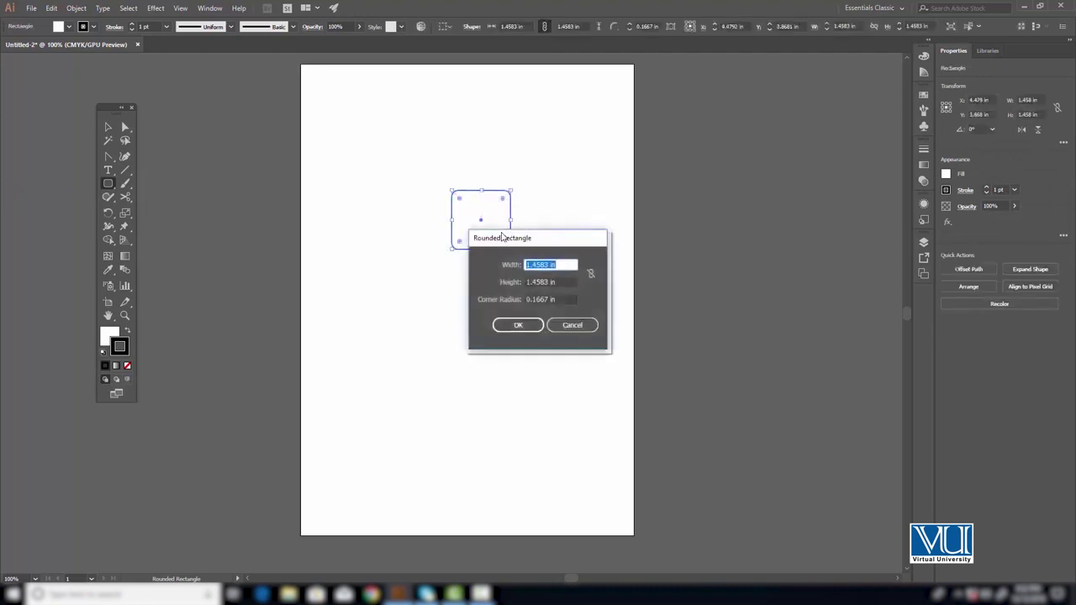
pyautogui.moveTo(498, 241); pyautogui.dragTo(562, 176)
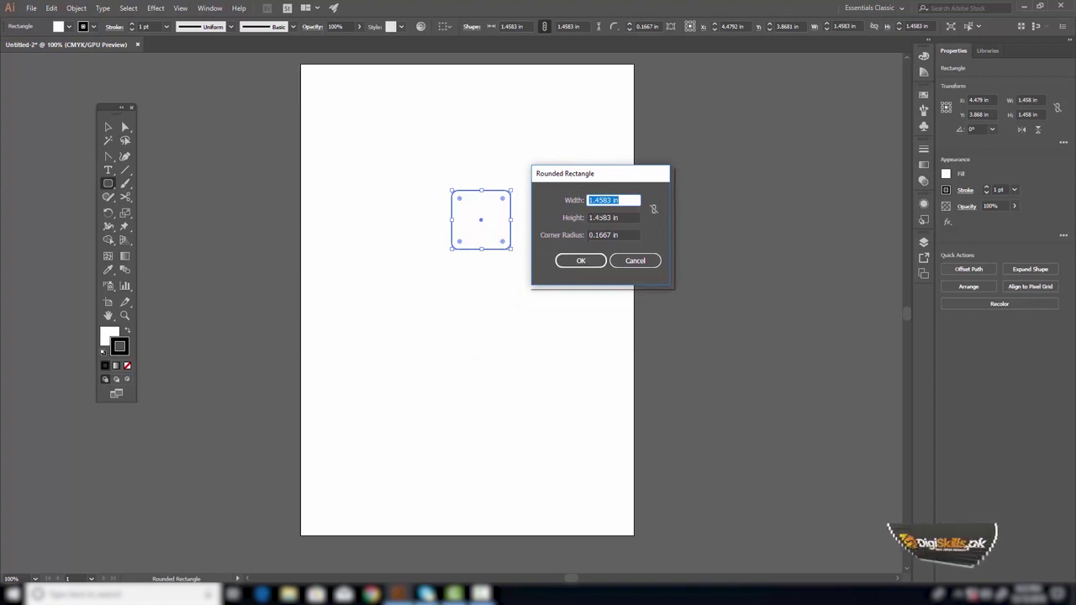
pyautogui.click(612, 218)
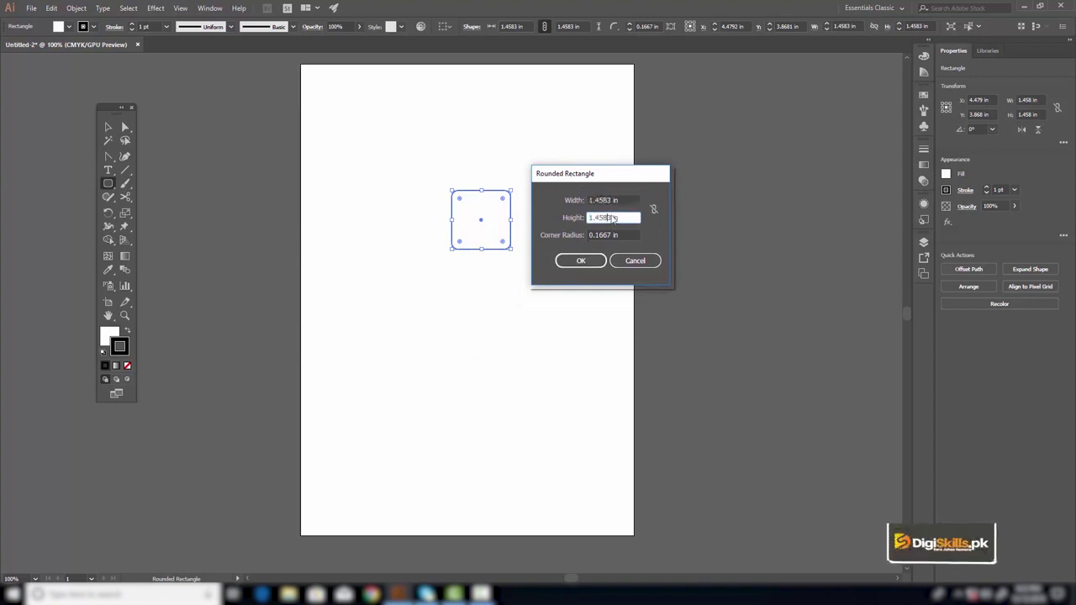
pyautogui.click(602, 236)
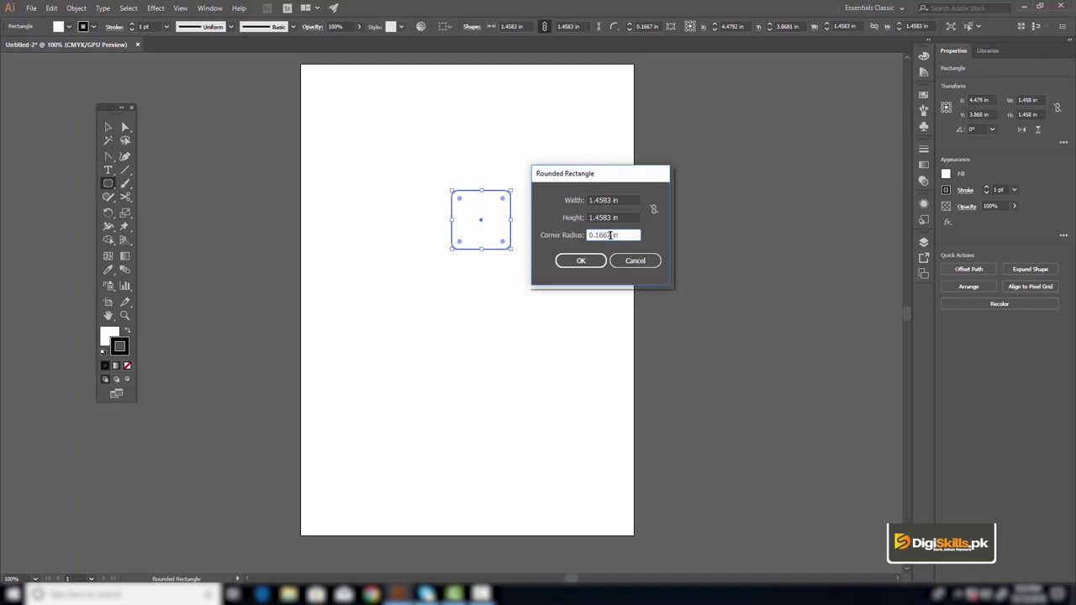
pyautogui.press('Return')
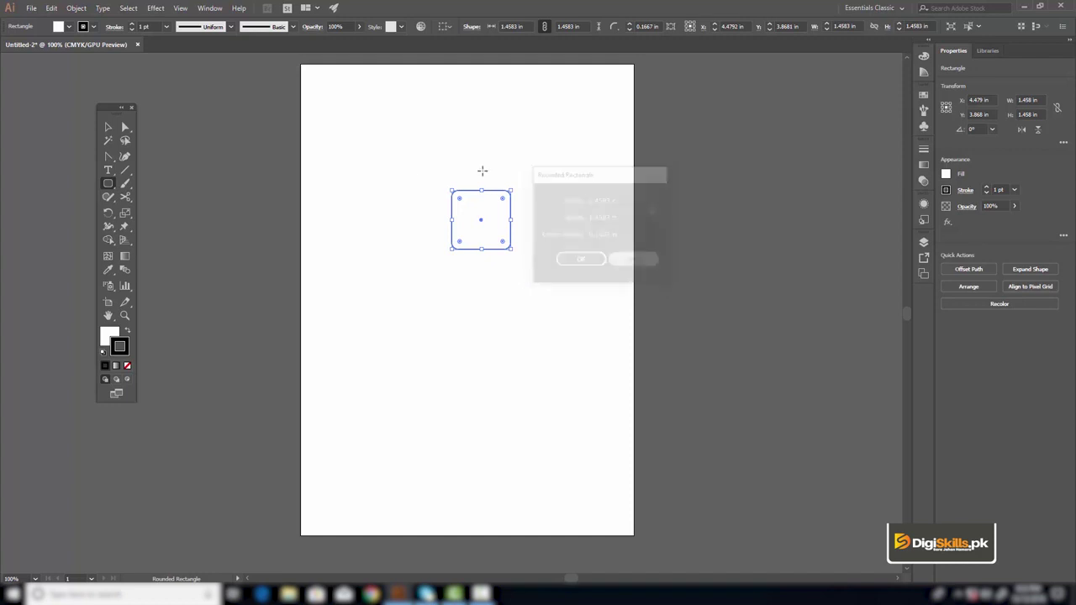
# Step: Draw a circle about 1.44 in across to the left of the rounded square with the Ellipse tool
pyautogui.click(108, 183)
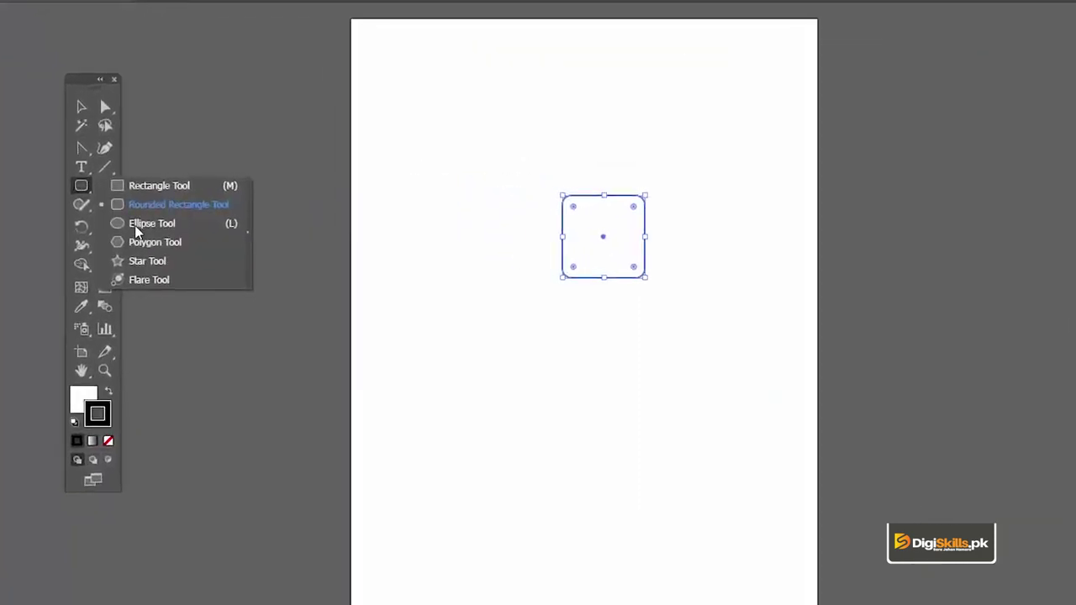
pyautogui.click(138, 222)
pyautogui.moveTo(438, 215); pyautogui.dragTo(462, 254)
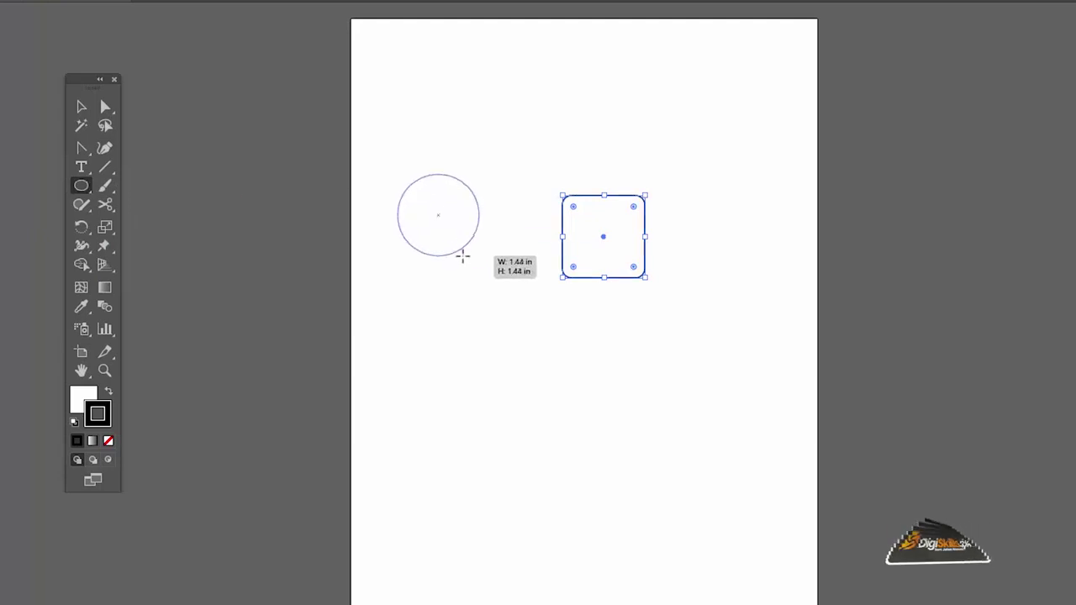
pyautogui.click(445, 199)
pyautogui.click(691, 371)
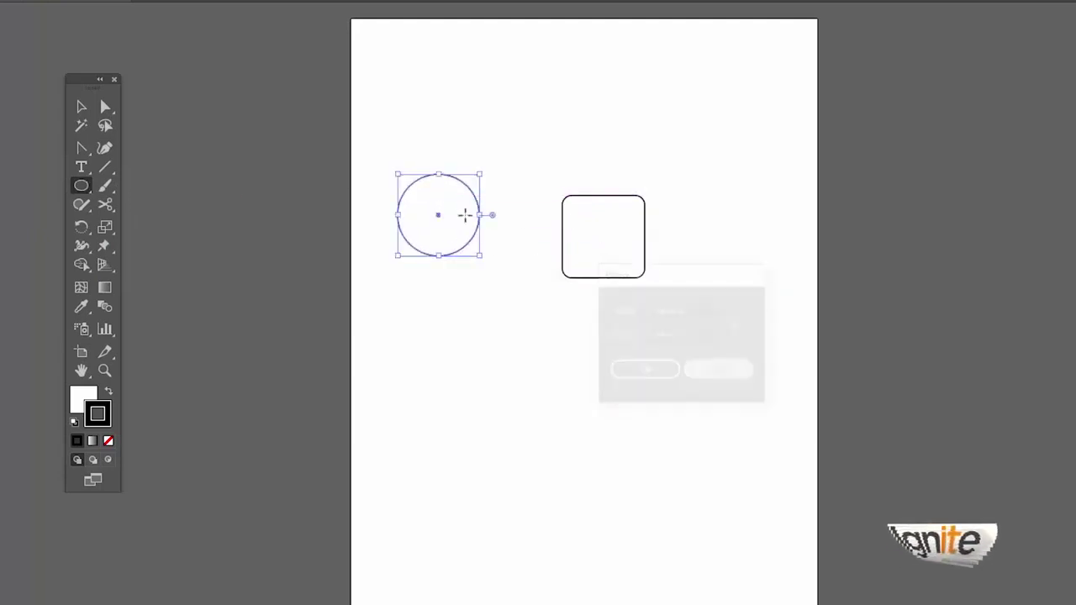
# Step: Create a second circle with an exact width and height of 1.5 in using the Ellipse tool
pyautogui.press('z')
pyautogui.click(442, 230)
pyautogui.click(585, 361)
pyautogui.click(534, 330)
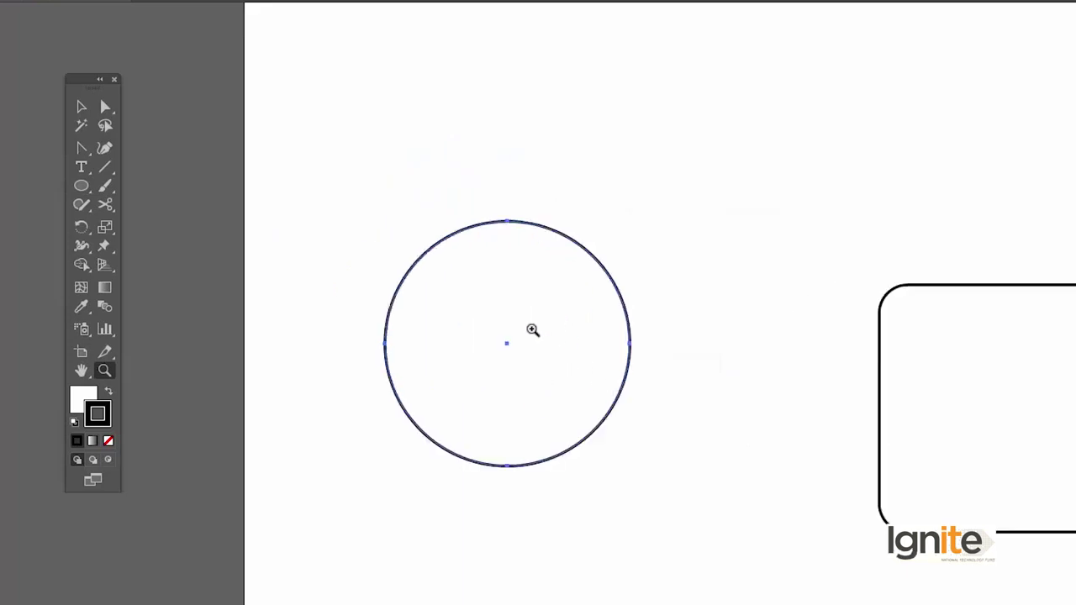
pyautogui.press('v')
pyautogui.click(86, 186)
pyautogui.click(516, 329)
pyautogui.moveTo(617, 277); pyautogui.dragTo(697, 267)
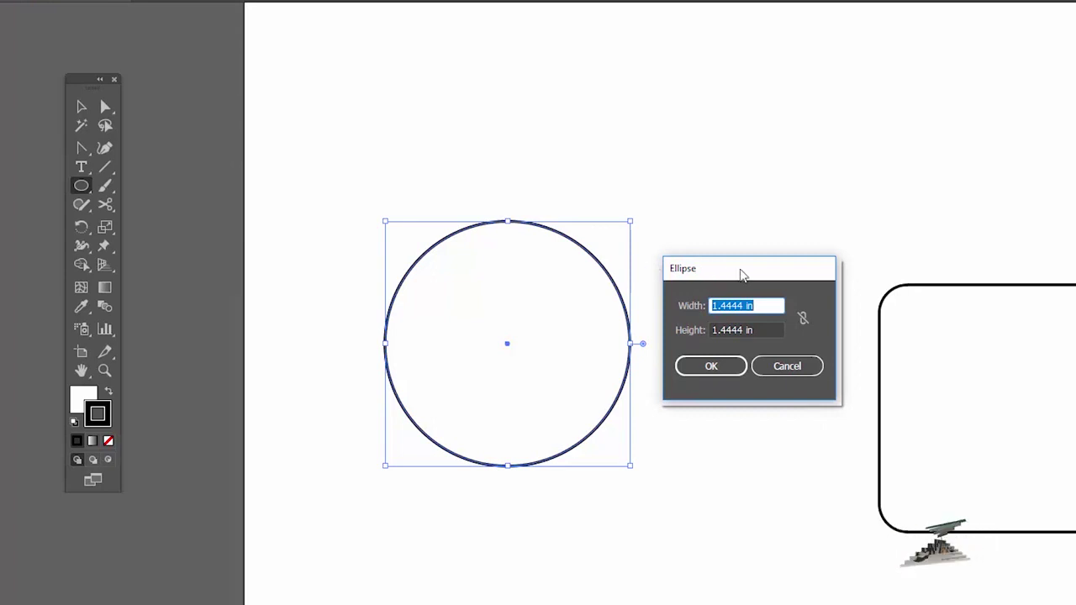
pyautogui.moveTo(745, 306); pyautogui.dragTo(666, 298)
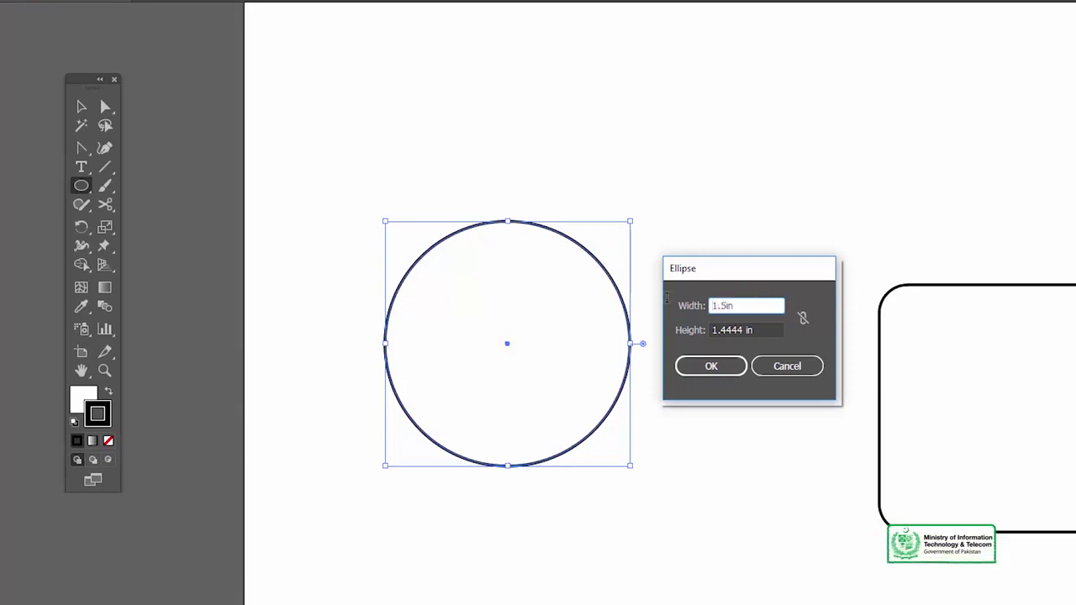
pyautogui.press('Tab')
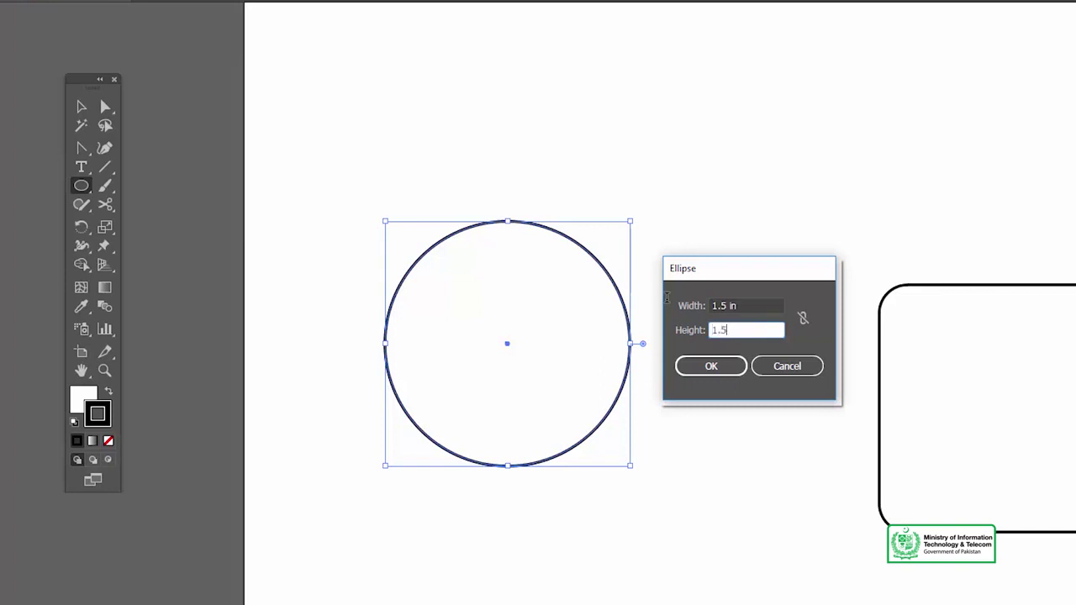
pyautogui.press('Return')
# Step: Move the 1.5 in circle up and right so it clears the first circle
pyautogui.press('v')
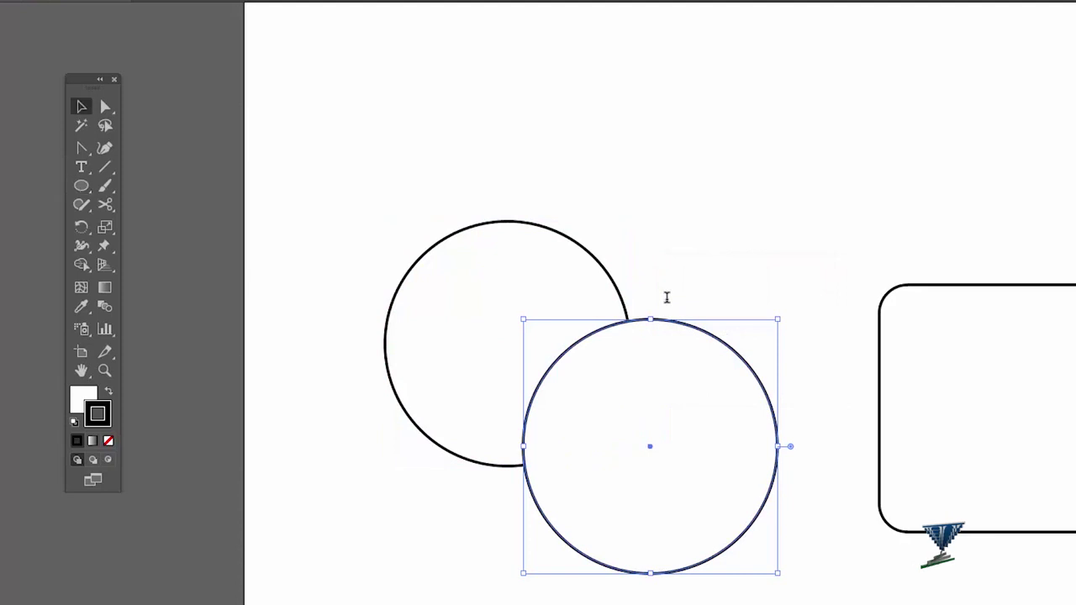
pyautogui.moveTo(685, 329); pyautogui.dragTo(790, 77)
pyautogui.moveTo(758, 114); pyautogui.dragTo(709, 141)
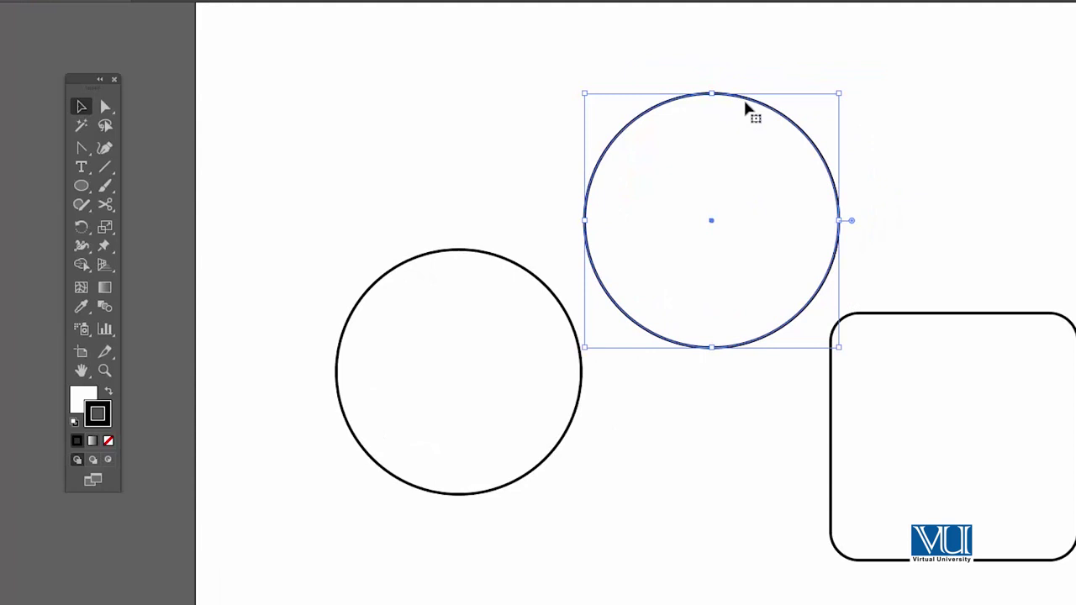
# Step: Draw a small horizontal rectangle above the first circle with the Rectangle tool
pyautogui.moveTo(81, 186); pyautogui.dragTo(128, 187)
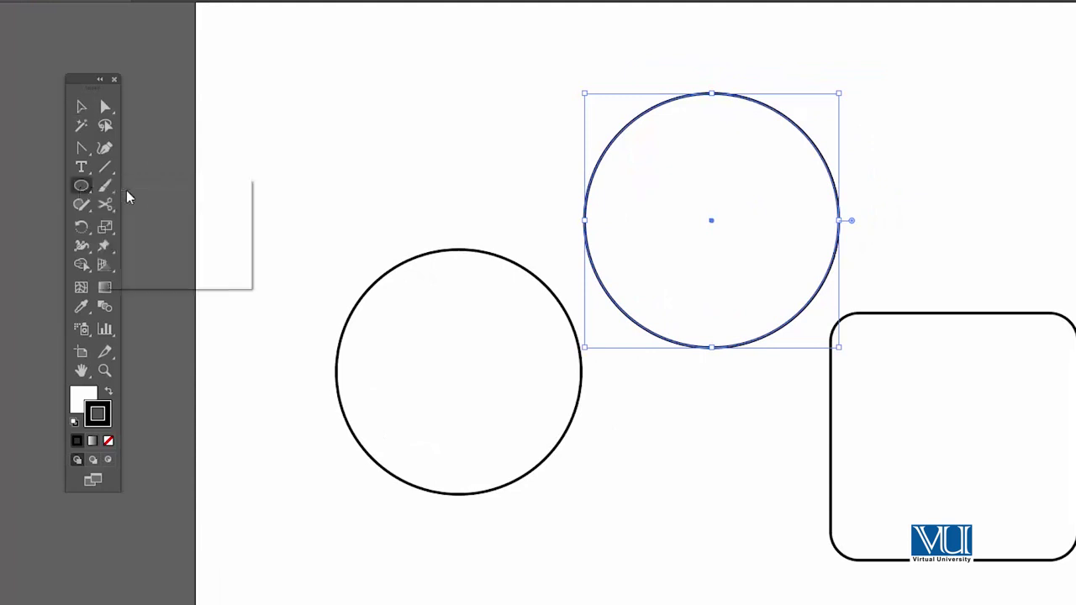
pyautogui.moveTo(317, 66); pyautogui.dragTo(480, 169)
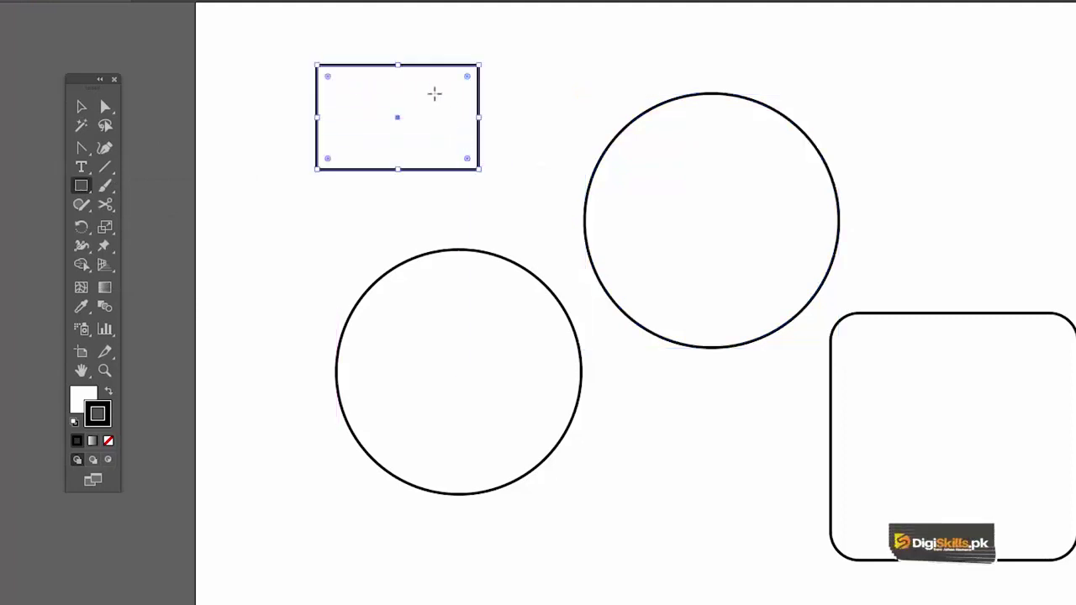
# Step: Move the small rectangle slightly down and to the right, closer to the first circle
pyautogui.click(426, 90)
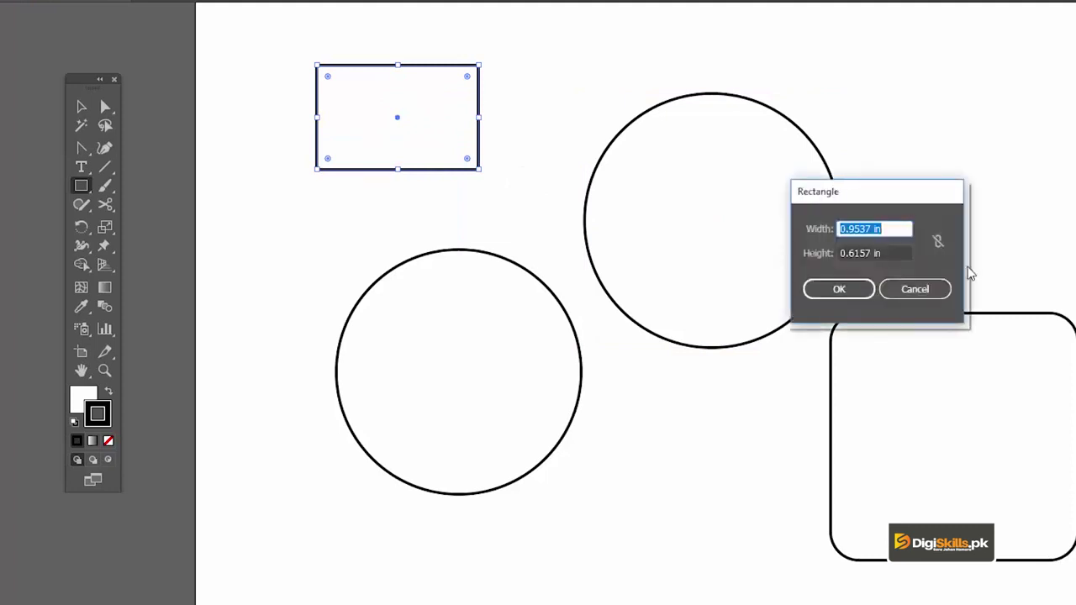
pyautogui.click(916, 290)
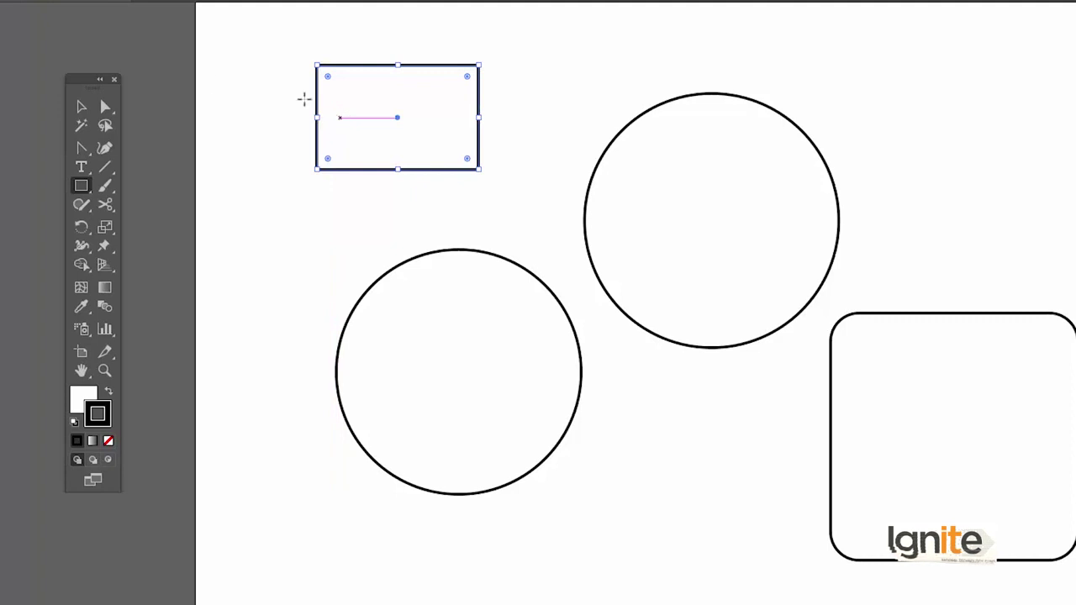
pyautogui.click(82, 106)
pyautogui.click(400, 44)
pyautogui.click(361, 67)
pyautogui.moveTo(382, 70); pyautogui.dragTo(402, 94)
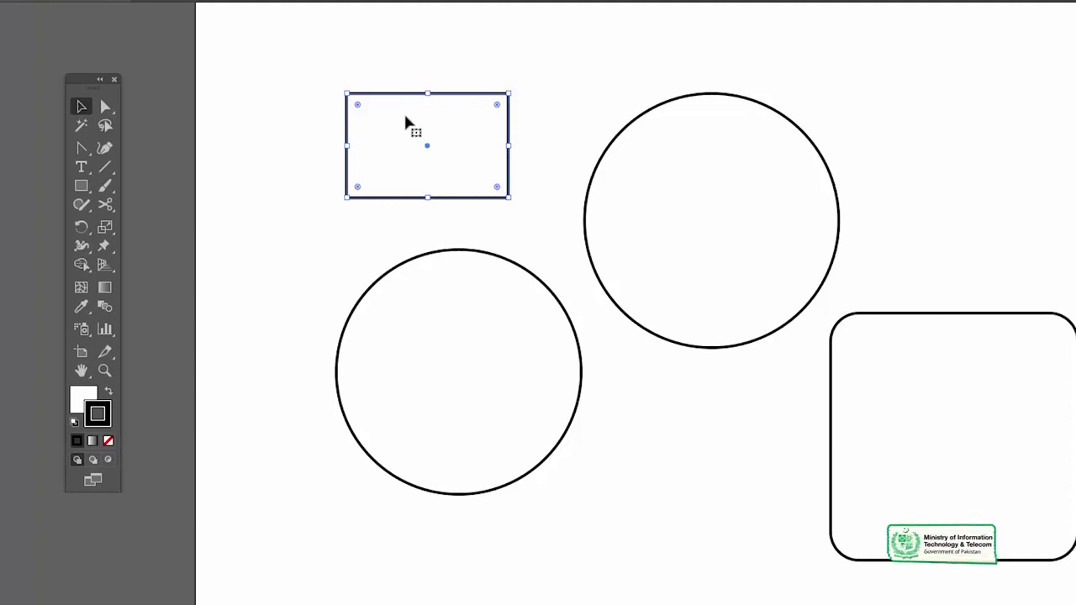
# Step: Create another rectangle 0.9537 in wide and 0.6157 in high overlapping the small rectangle, using exact dimensions with the Rectangle tool
pyautogui.click(81, 186)
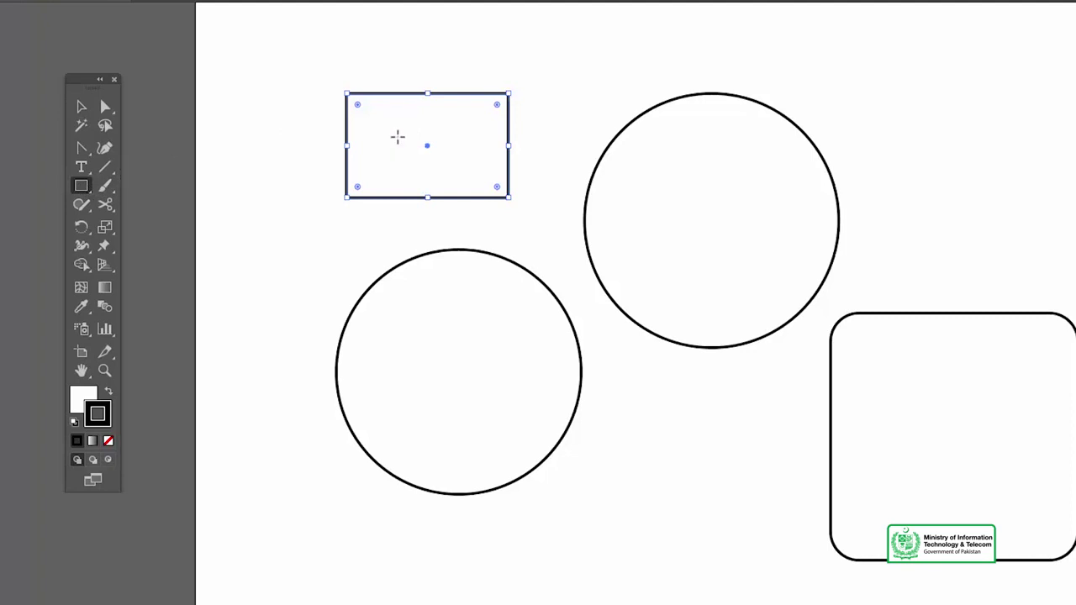
pyautogui.click(398, 138)
pyautogui.moveTo(889, 195); pyautogui.dragTo(660, 99)
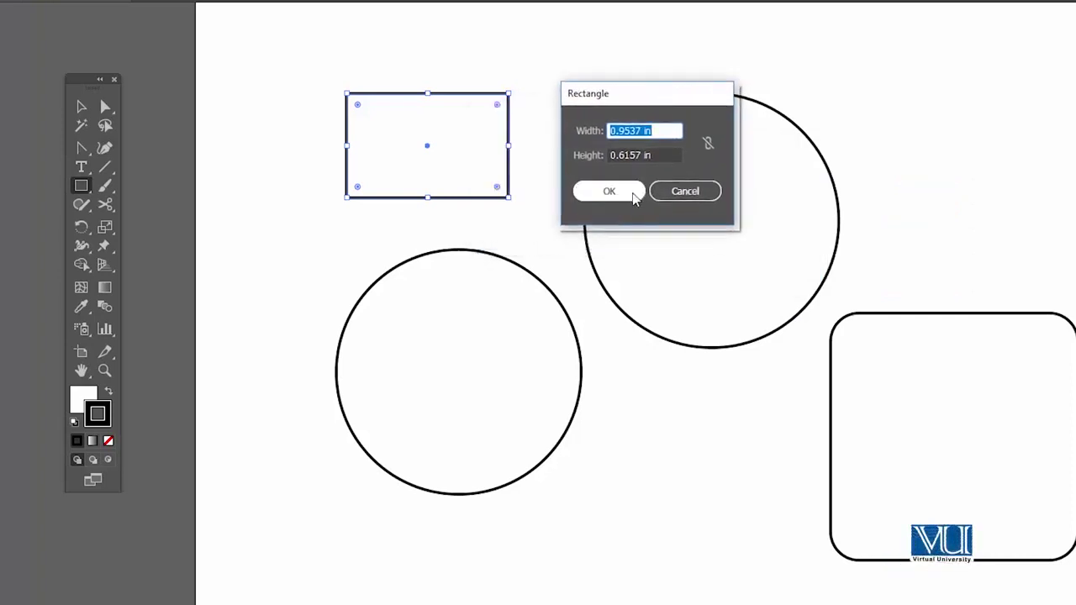
pyautogui.click(609, 191)
pyautogui.press('v')
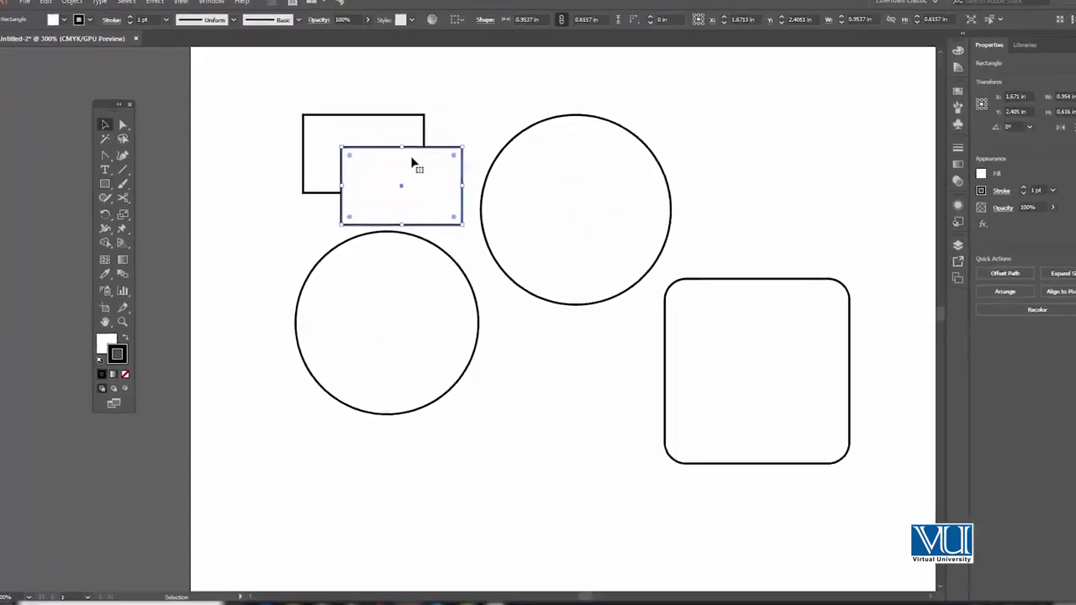
pyautogui.click(427, 136)
pyautogui.click(431, 156)
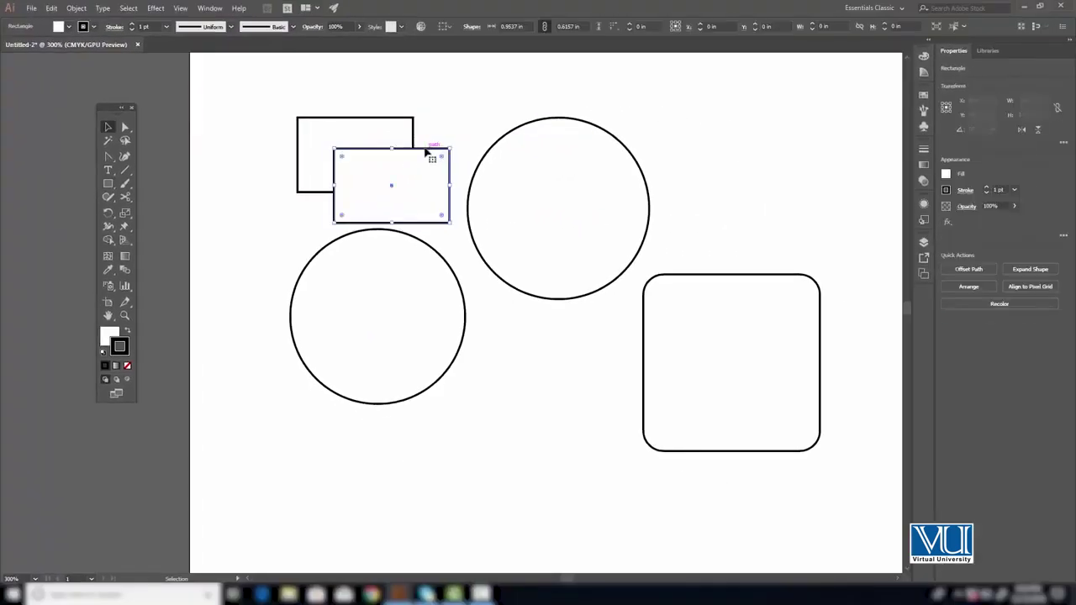
pyautogui.click(109, 184)
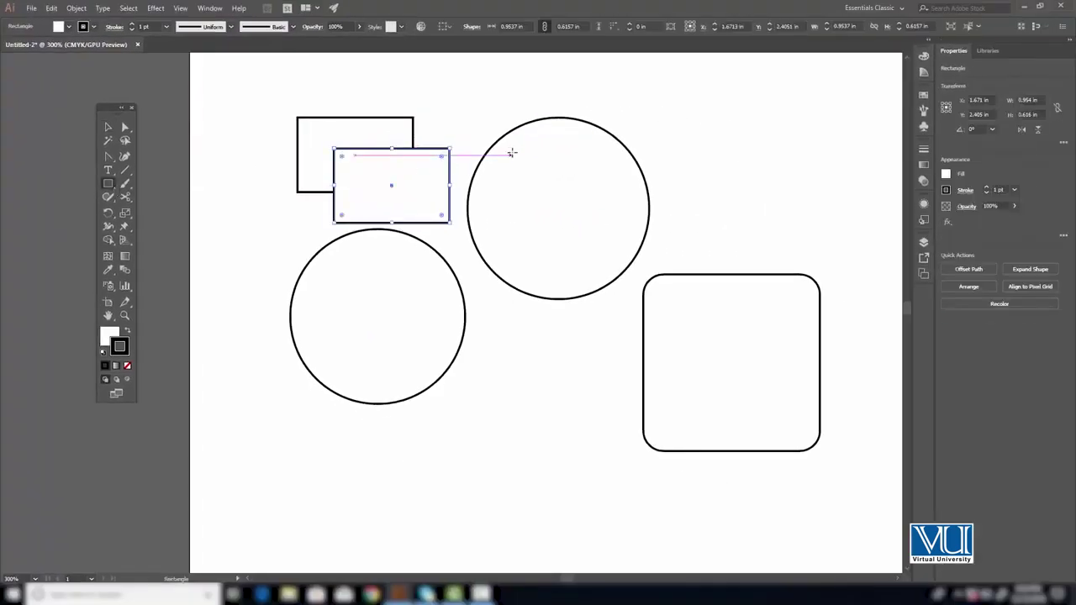
pyautogui.click(434, 158)
pyautogui.moveTo(497, 124); pyautogui.dragTo(514, 123)
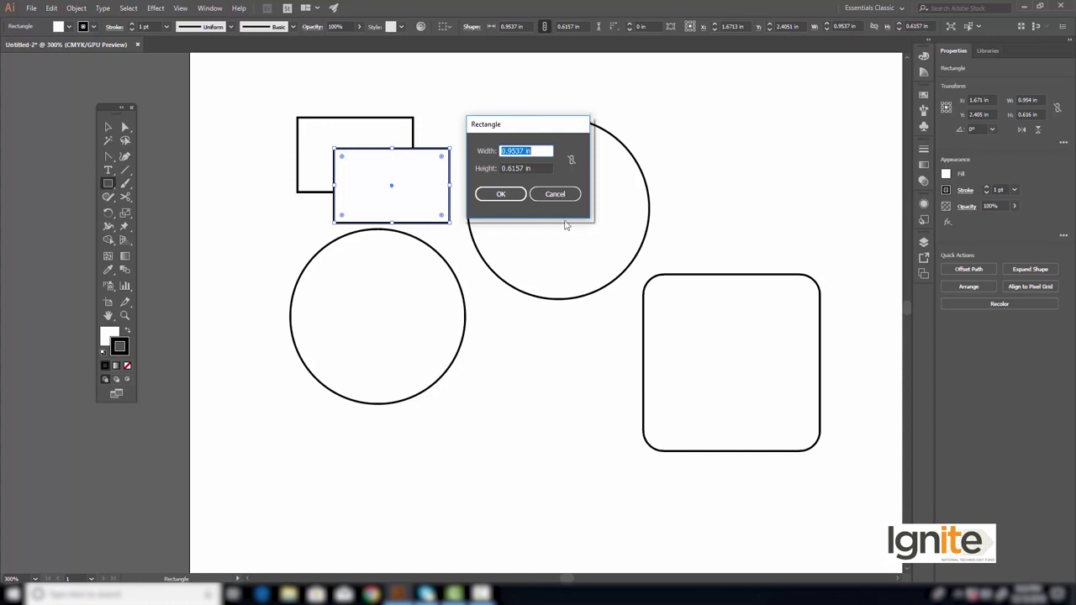
pyautogui.click(556, 195)
# Step: Delete both rectangles, both circles and the rounded square to clear the artboard
pyautogui.press('v')
pyautogui.click(425, 106)
pyautogui.click(420, 152)
pyautogui.press('Delete')
pyautogui.click(400, 122)
pyautogui.press('Delete')
pyautogui.click(399, 233)
pyautogui.press('Delete')
pyautogui.click(471, 173)
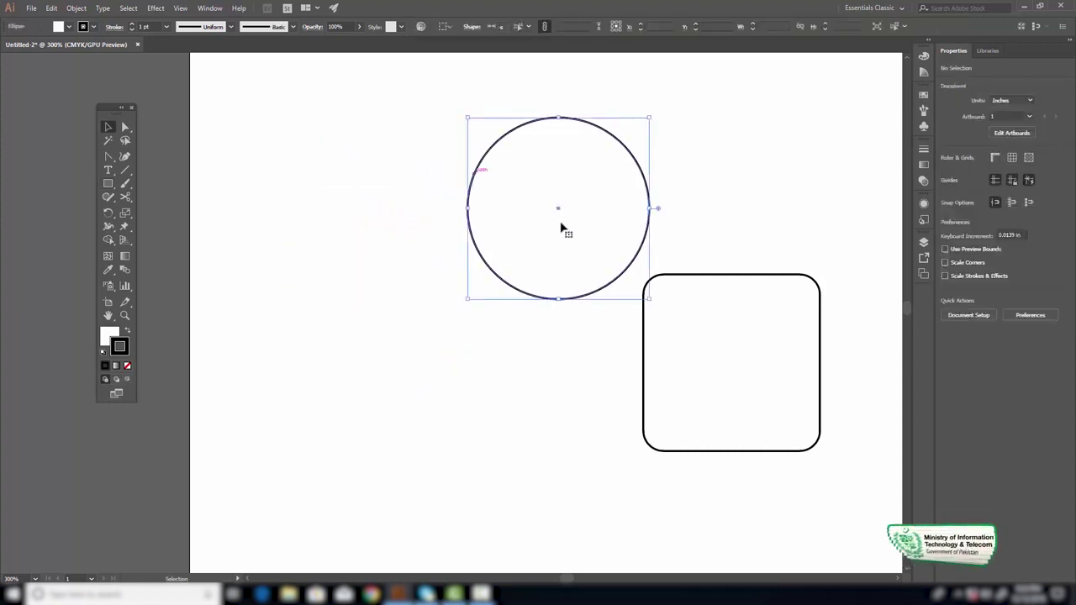
pyautogui.press('Delete')
pyautogui.click(682, 278)
pyautogui.press('Delete')
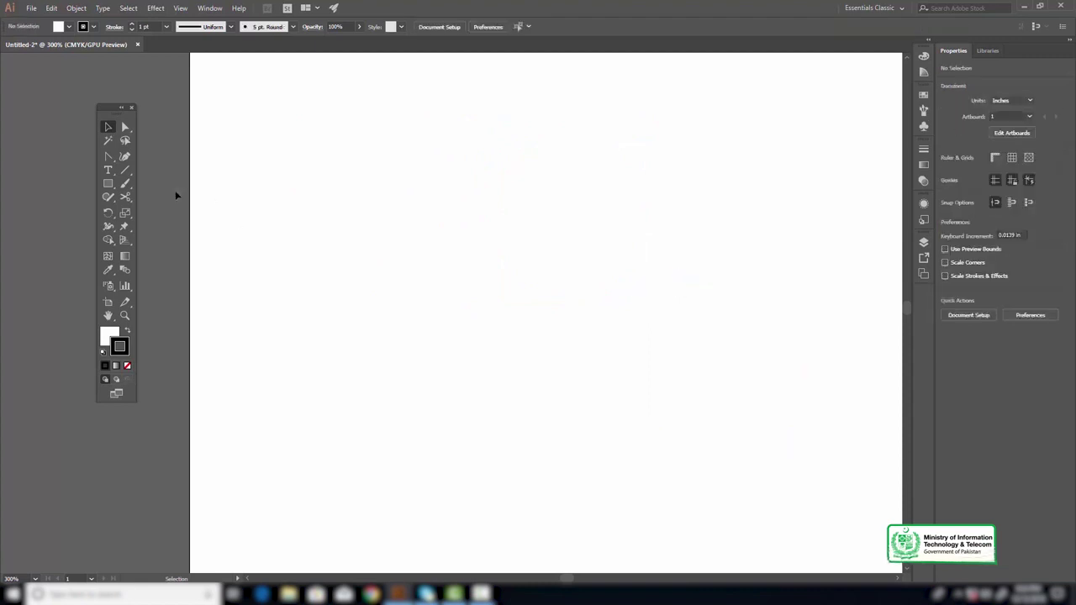
# Step: Draw a rectangle about 1.36 in wide and 1.14 in high in the middle of the artboard
pyautogui.click(111, 183)
pyautogui.moveTo(484, 204); pyautogui.dragTo(647, 340)
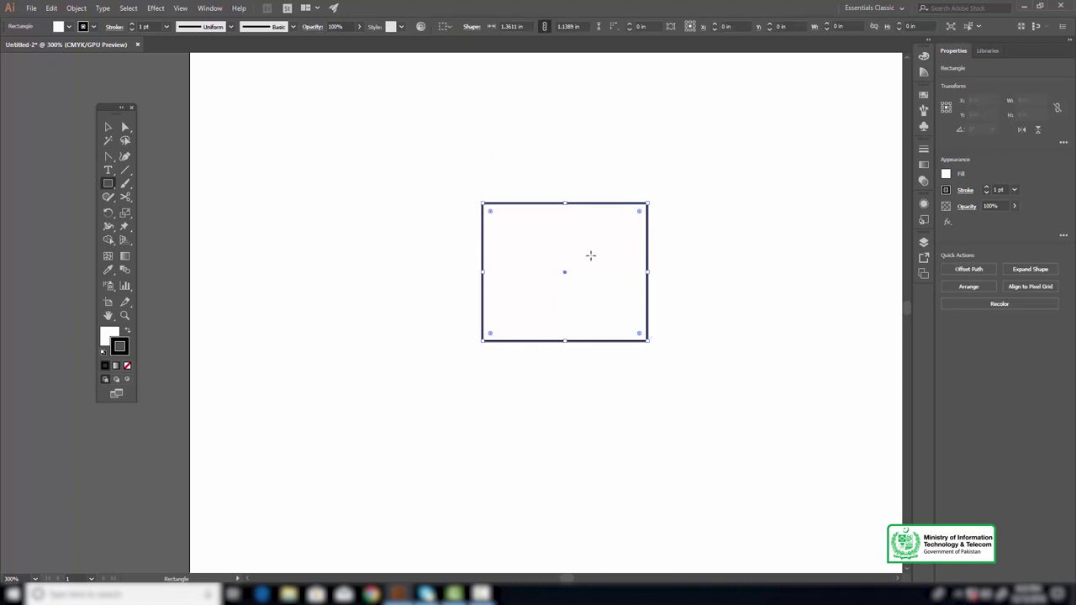
# Step: Try rounding all four corners of the rectangle together with a live corner widget, and undo the rounding
pyautogui.press('z')
pyautogui.click(576, 269)
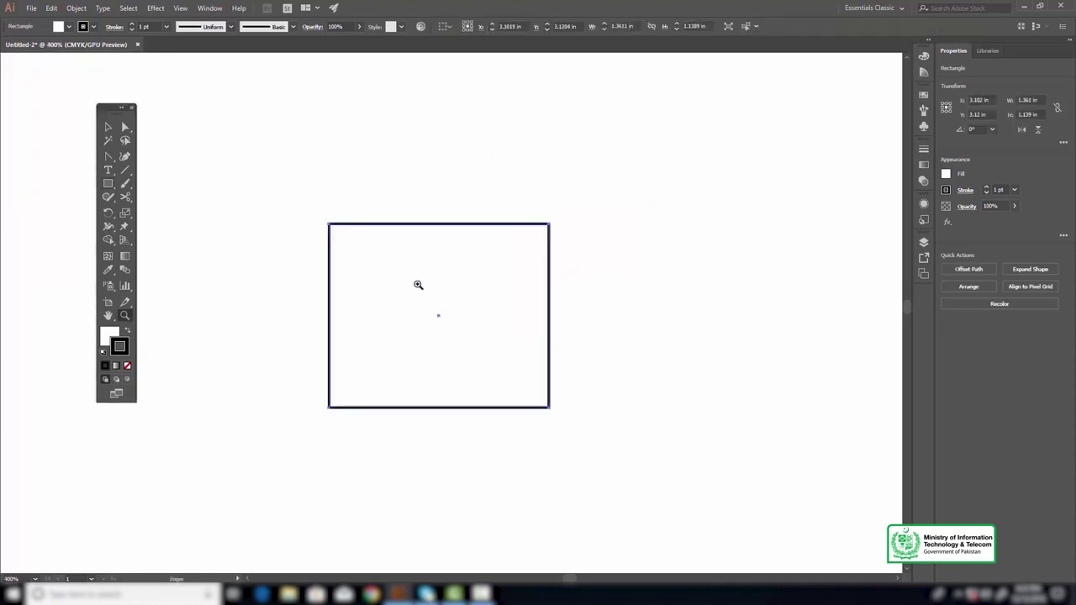
pyautogui.click(418, 285)
pyautogui.press('v')
pyautogui.moveTo(497, 283); pyautogui.dragTo(481, 248)
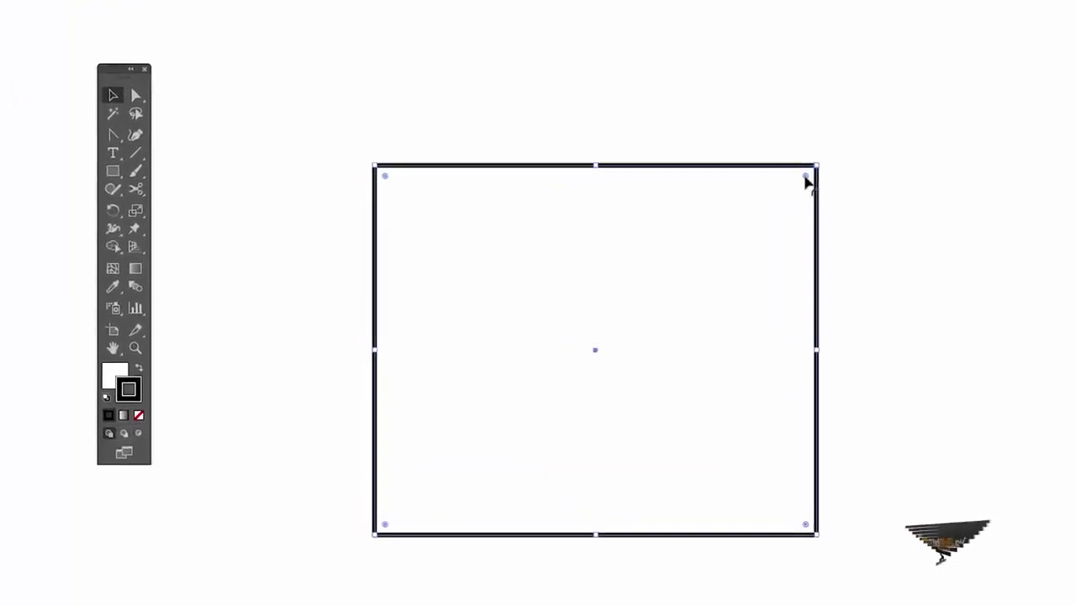
pyautogui.moveTo(830, 177); pyautogui.dragTo(691, 239)
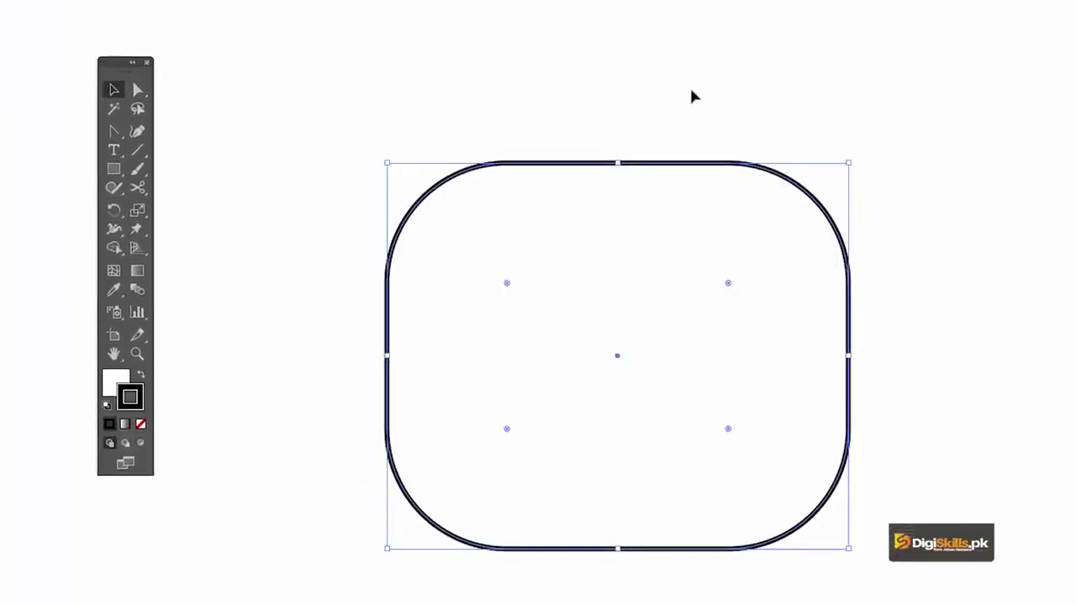
pyautogui.hotkey('ctrl', 'z')
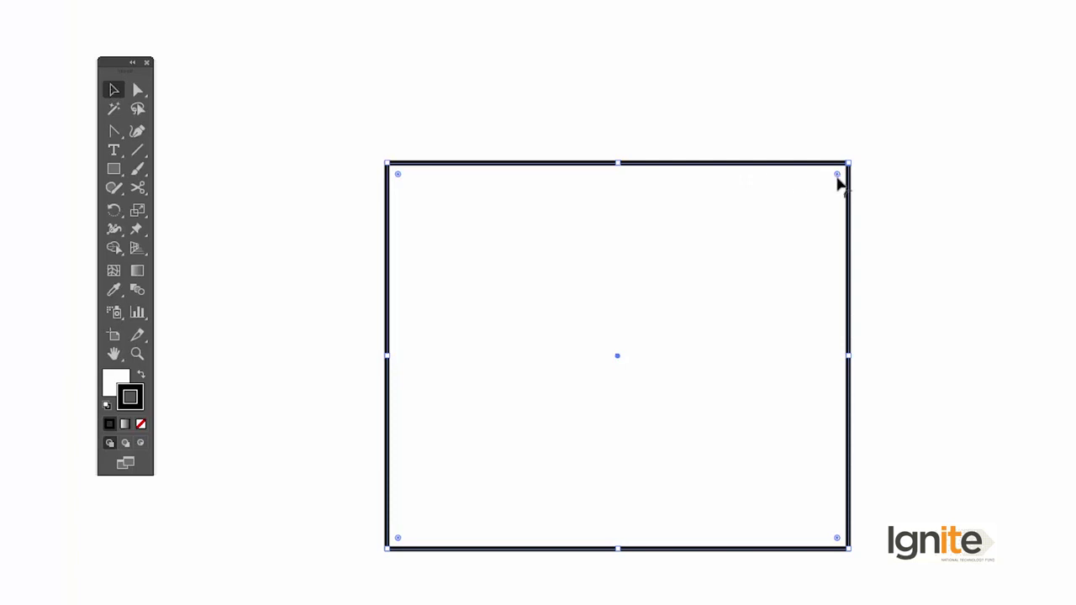
# Step: Round all four corners of the rectangle to a radius of about 0.5 in, and undo the rounding
pyautogui.press('a')
pyautogui.press('z')
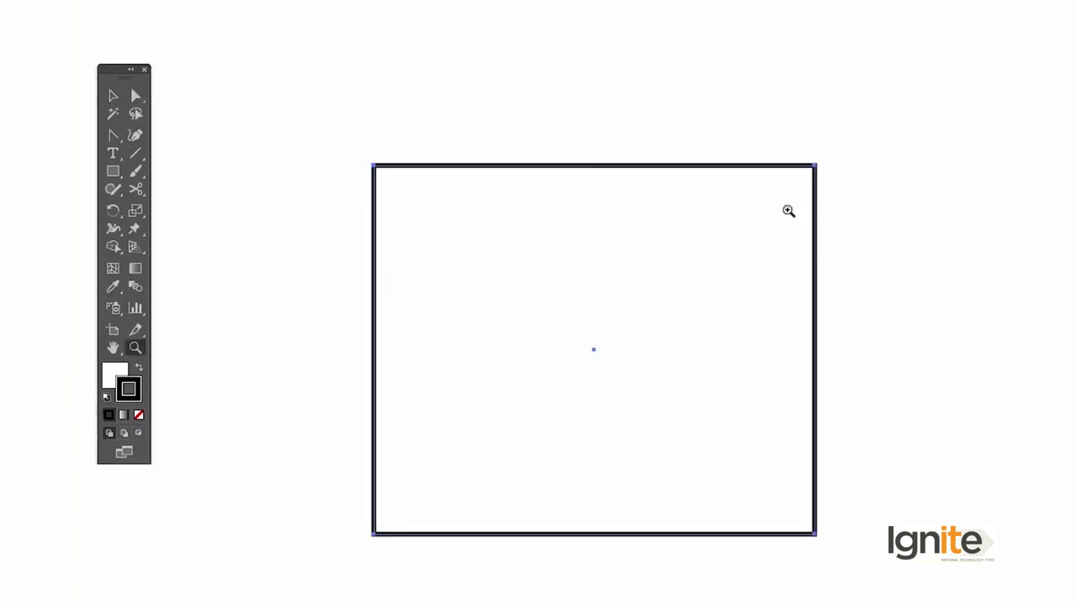
pyautogui.click(820, 208)
pyautogui.click(568, 366)
pyautogui.press('v')
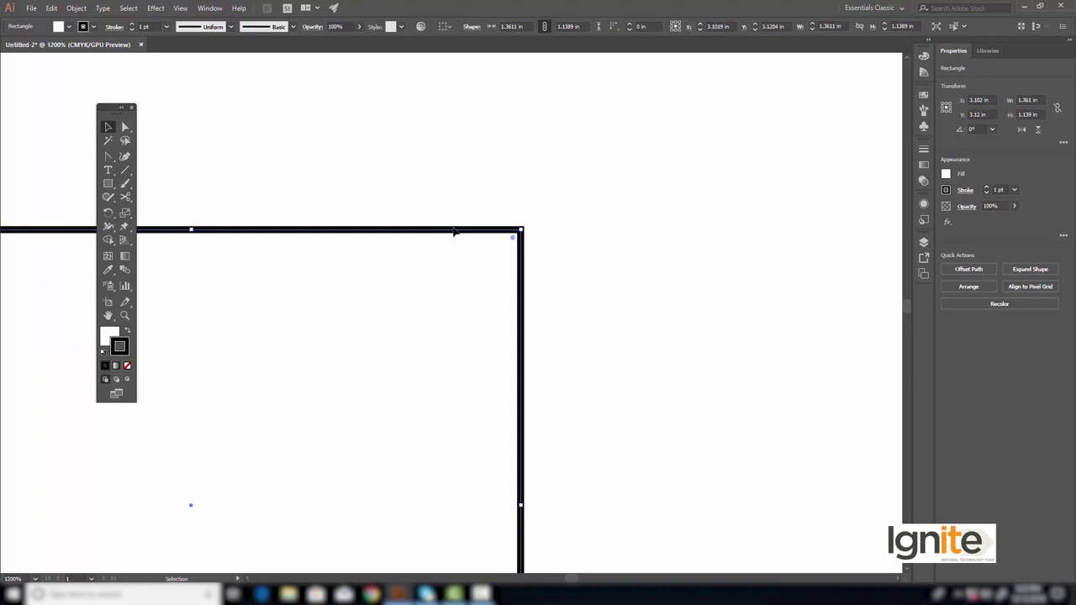
pyautogui.moveTo(456, 207); pyautogui.dragTo(567, 154)
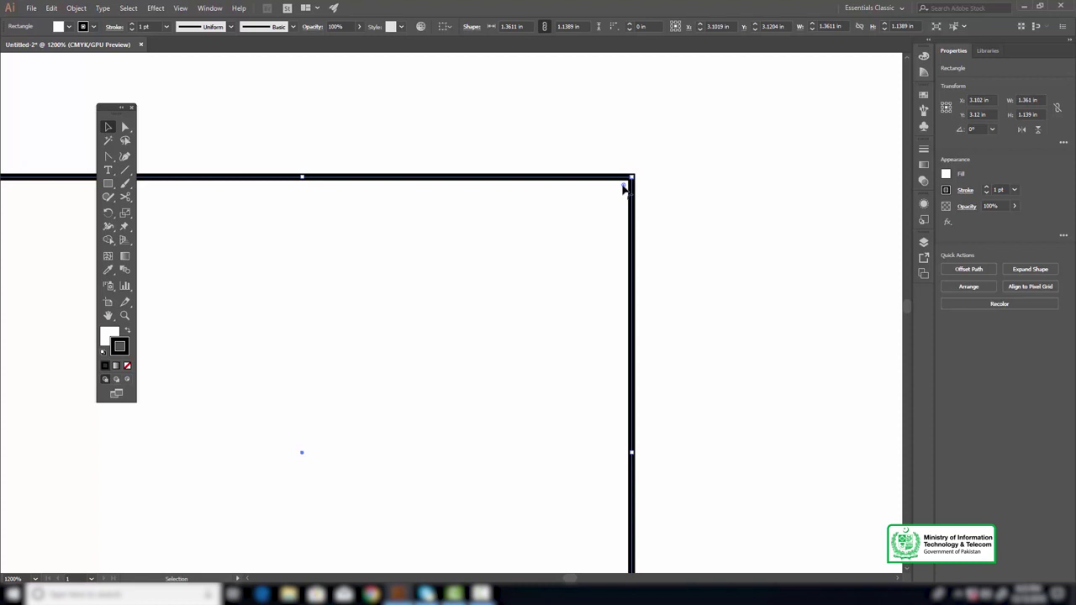
pyautogui.moveTo(623, 188); pyautogui.dragTo(301, 340)
pyautogui.moveTo(361, 261); pyautogui.dragTo(550, 190)
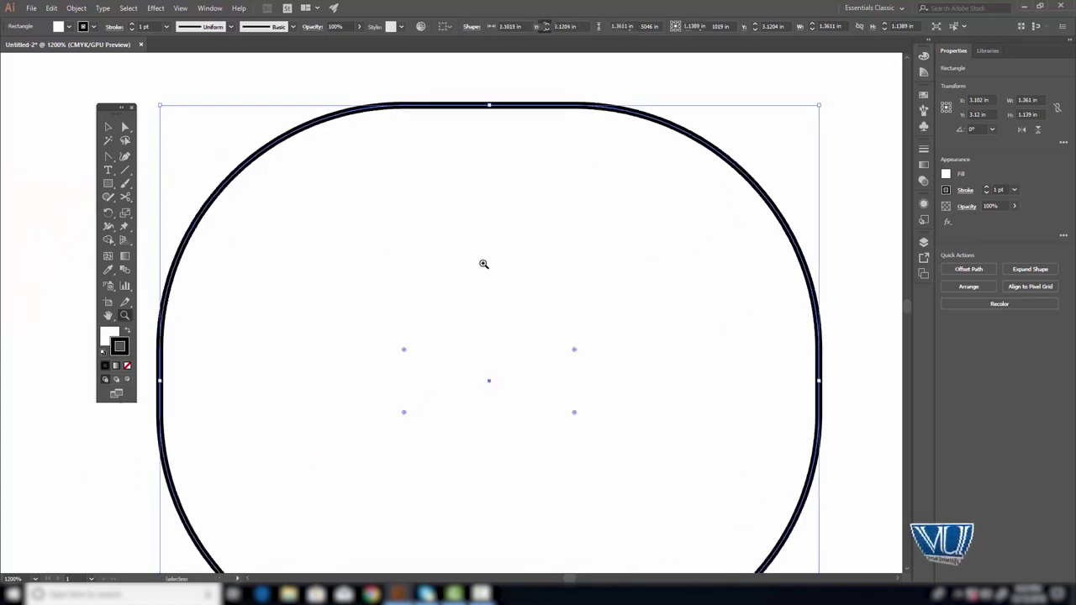
pyautogui.keyDown('ctrl'); pyautogui.keyDown('alt'); pyautogui.click(468, 297); pyautogui.keyUp('alt'); pyautogui.keyUp('ctrl')
pyautogui.keyDown('ctrl'); pyautogui.keyDown('alt'); pyautogui.click(476, 338); pyautogui.keyUp('alt'); pyautogui.keyUp('ctrl')
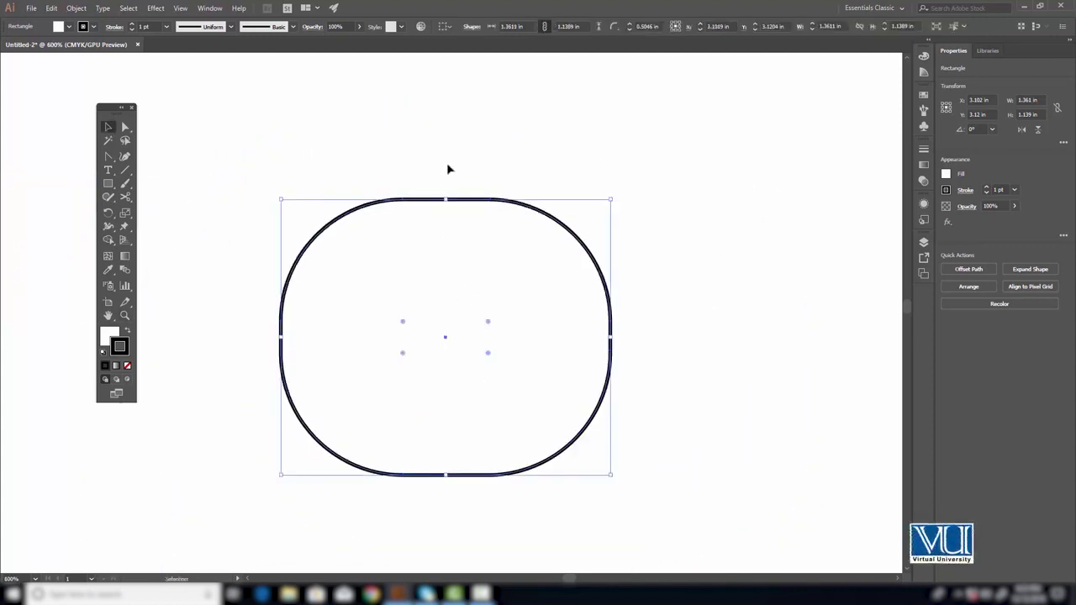
pyautogui.hotkey('ctrl', 'z')
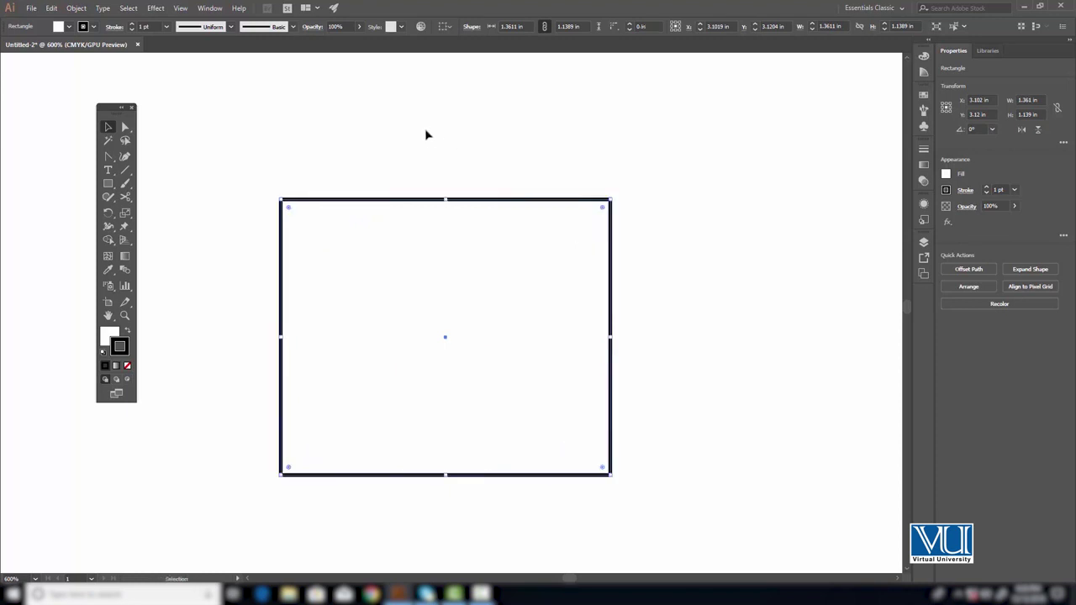
# Step: Round only the rectangle's upper-right corner to a radius of about 0.48 in using the Direct Selection tool
pyautogui.click(426, 134)
pyautogui.press('z')
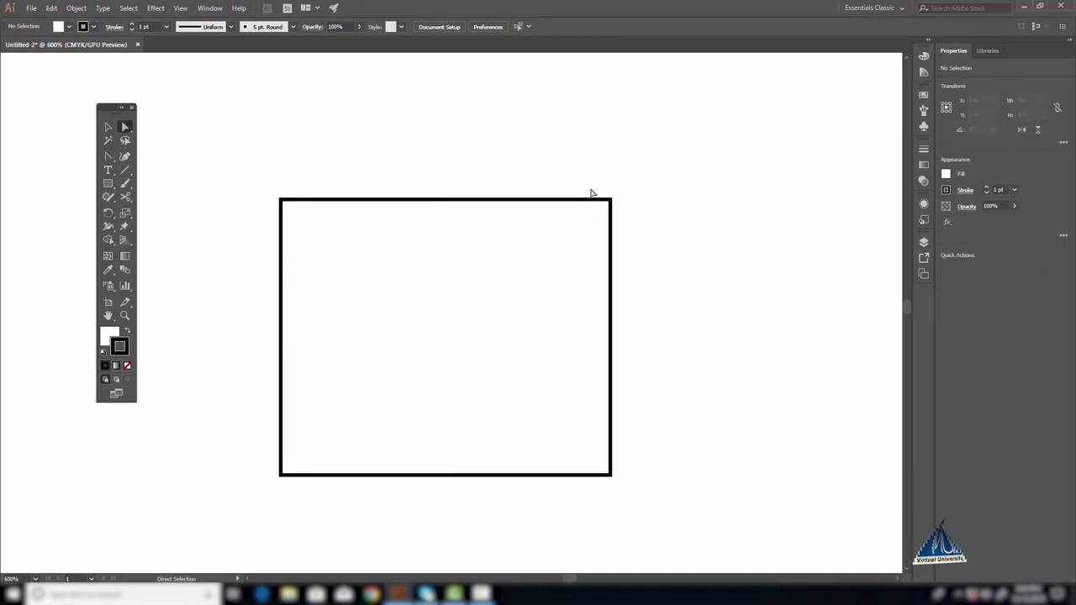
pyautogui.click(588, 242)
pyautogui.press('v')
pyautogui.moveTo(422, 314); pyautogui.dragTo(572, 226)
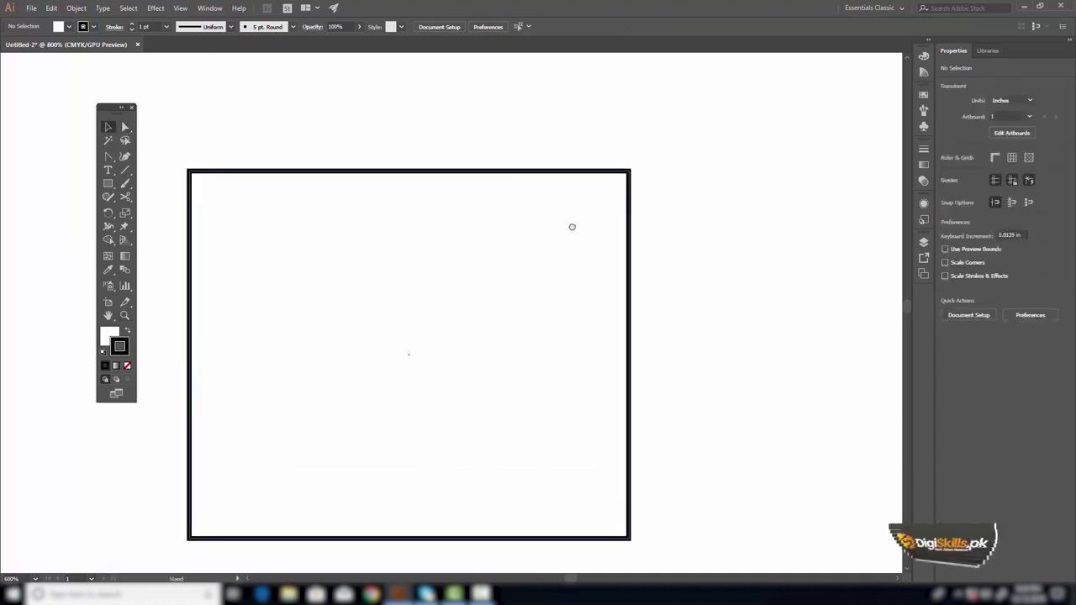
pyautogui.click(125, 128)
pyautogui.moveTo(713, 254); pyautogui.dragTo(442, 286)
pyautogui.moveTo(722, 258); pyautogui.dragTo(750, 211)
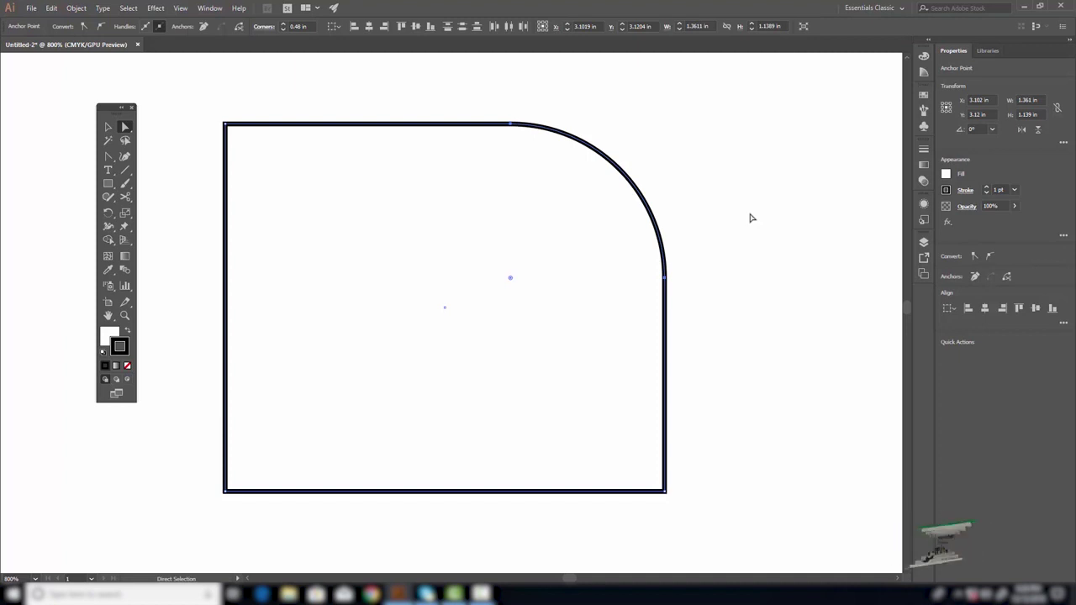
# Step: Move the rectangle with the rounded corner up and to the right to free space on the artboard
pyautogui.press('z')
pyautogui.keyDown('alt'); pyautogui.click(456, 339); pyautogui.keyUp('alt')
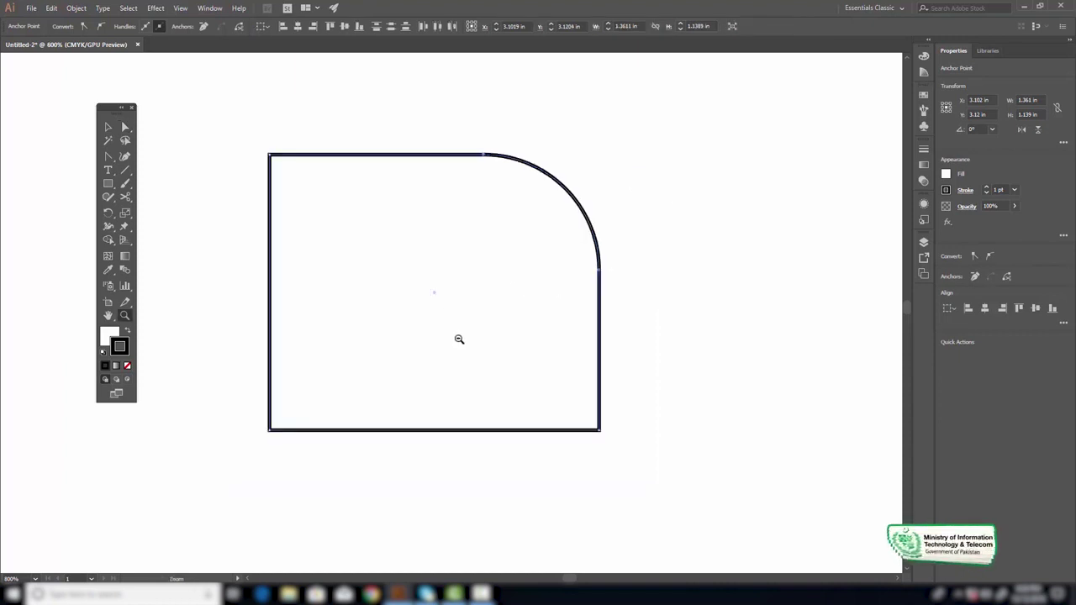
pyautogui.keyDown('alt'); pyautogui.click(464, 339); pyautogui.keyUp('alt')
pyautogui.press('v')
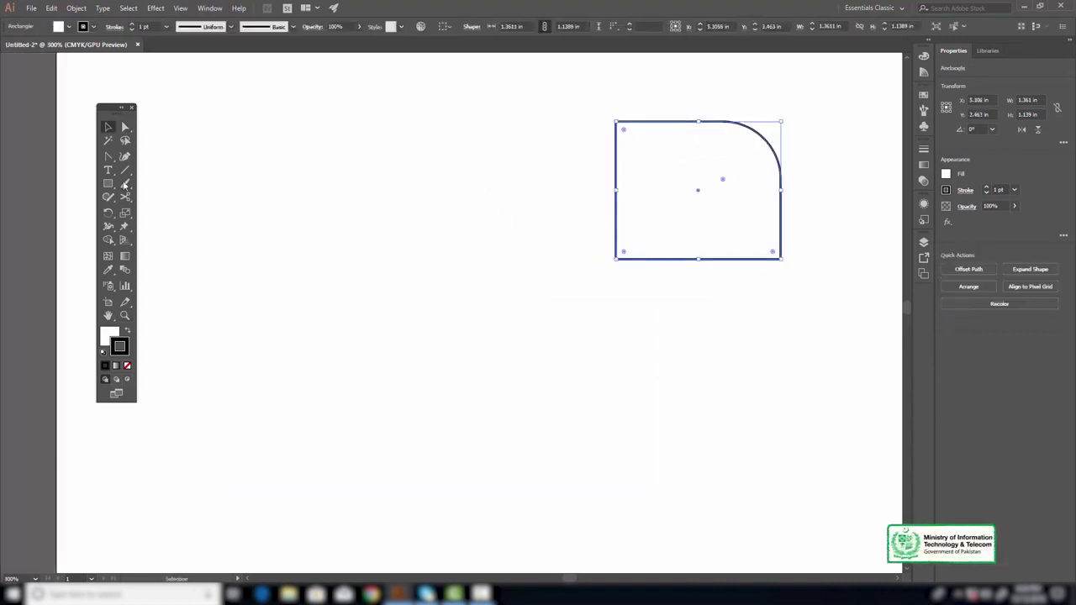
# Step: Draw a hexagon about 1.33 in wide and 1.16 in high left of the rectangle with the Polygon tool
pyautogui.moveTo(108, 183); pyautogui.dragTo(145, 190)
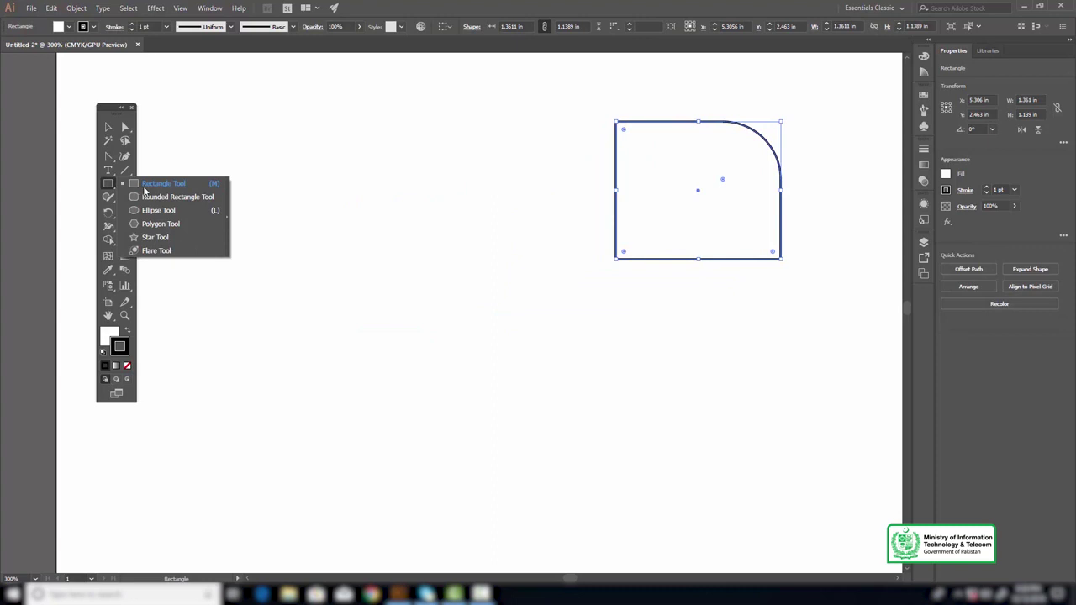
pyautogui.click(160, 225)
pyautogui.moveTo(326, 244); pyautogui.dragTo(382, 307)
# Step: Round only the hexagon's upper-right corner to a radius of about 0.85 in using the Direct Selection tool
pyautogui.press('z')
pyautogui.click(309, 230)
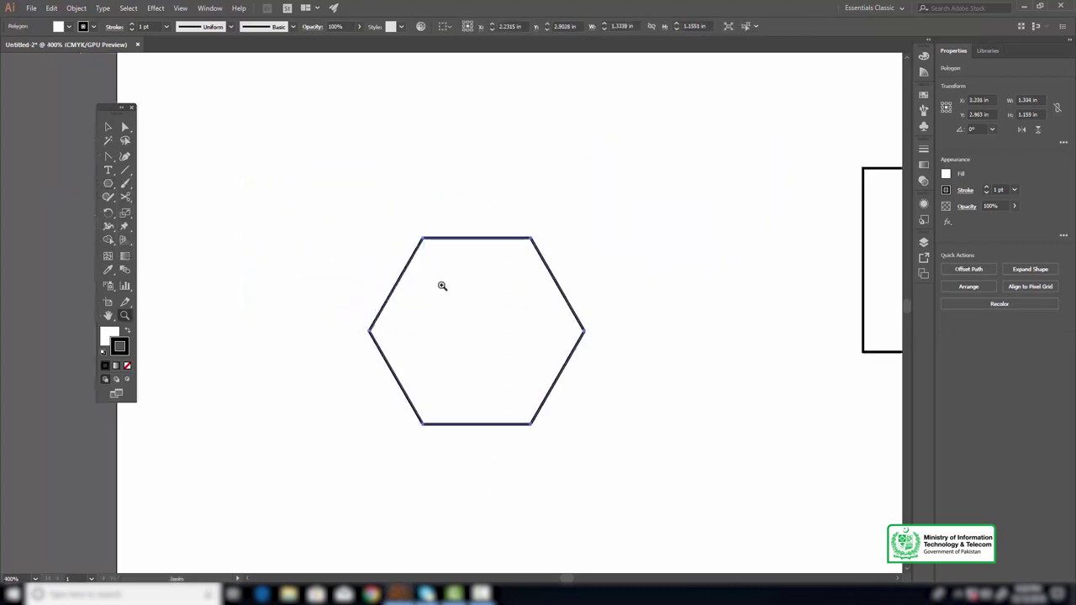
pyautogui.click(442, 286)
pyautogui.press('v')
pyautogui.click(125, 127)
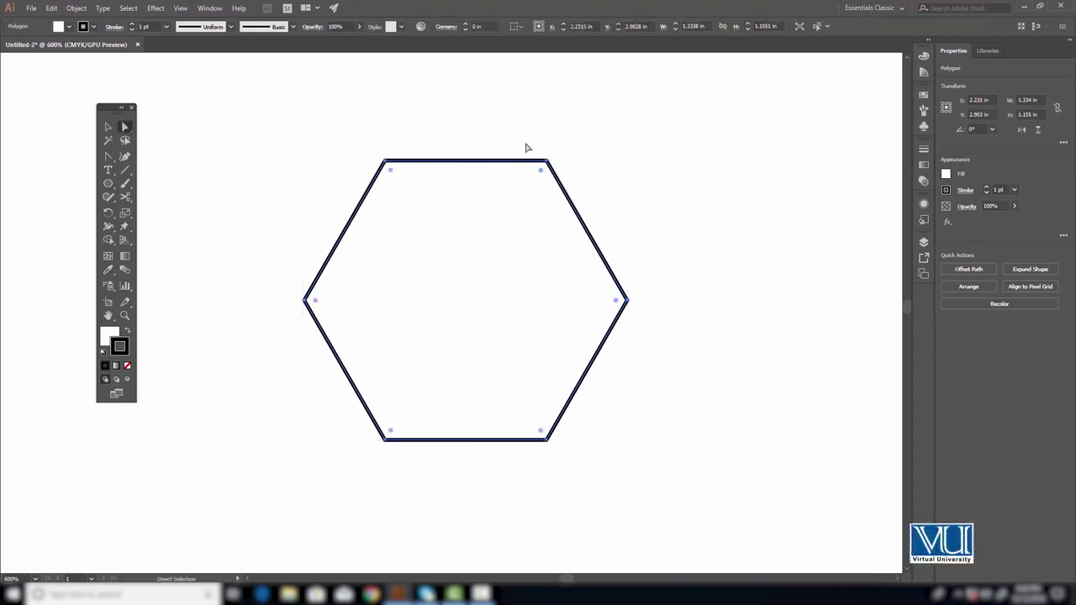
pyautogui.moveTo(603, 217); pyautogui.dragTo(412, 363)
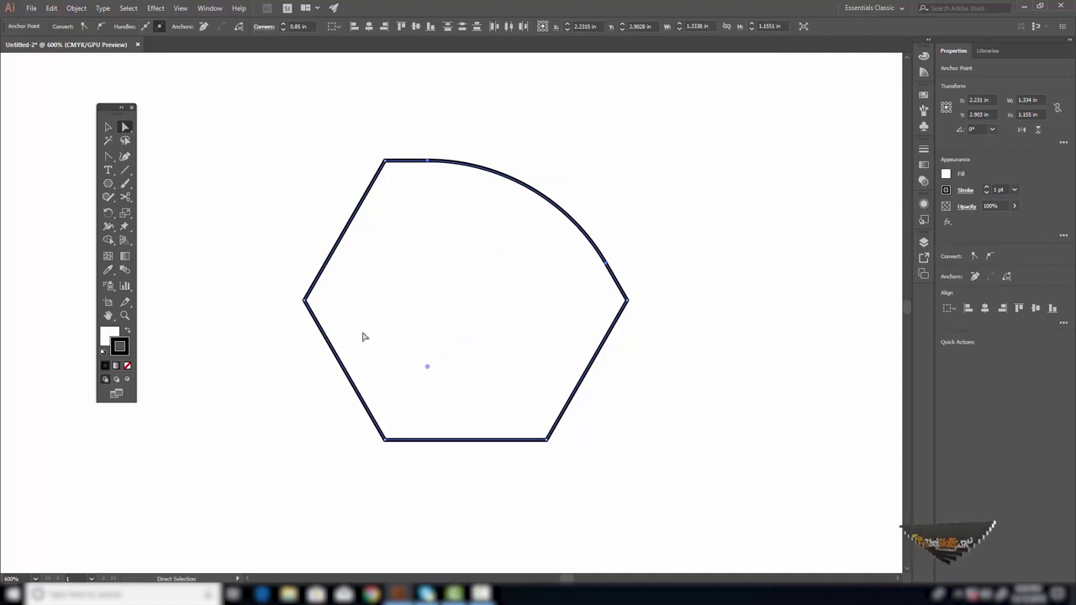
# Step: Round the hexagon's left corner to a radius of about 1.01 in, and round its lower-right corner as well
pyautogui.moveTo(278, 259); pyautogui.dragTo(322, 353)
pyautogui.click(315, 301)
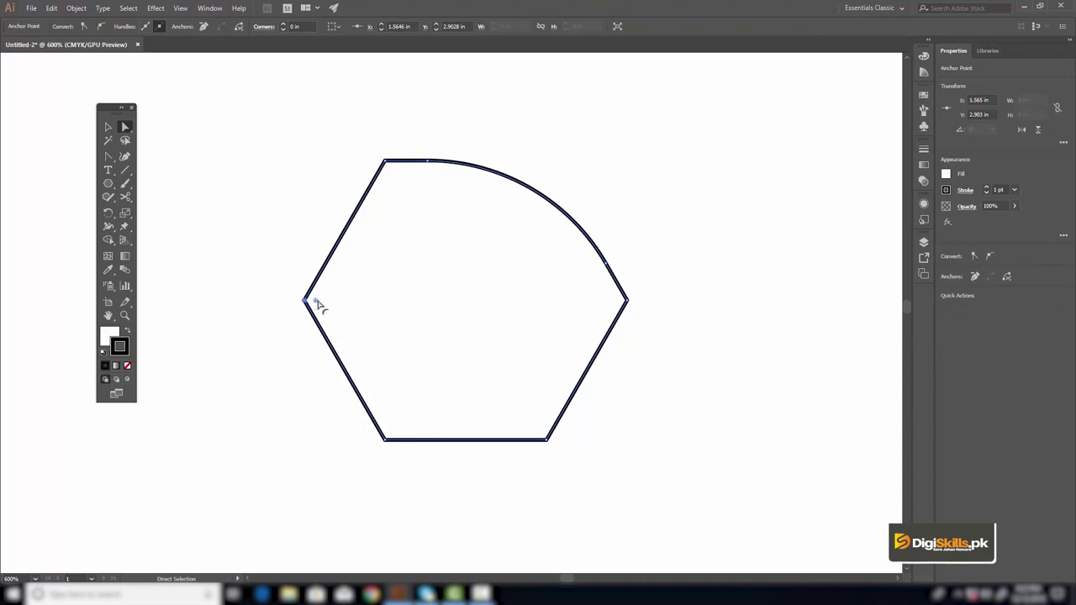
pyautogui.moveTo(316, 305); pyautogui.dragTo(586, 303)
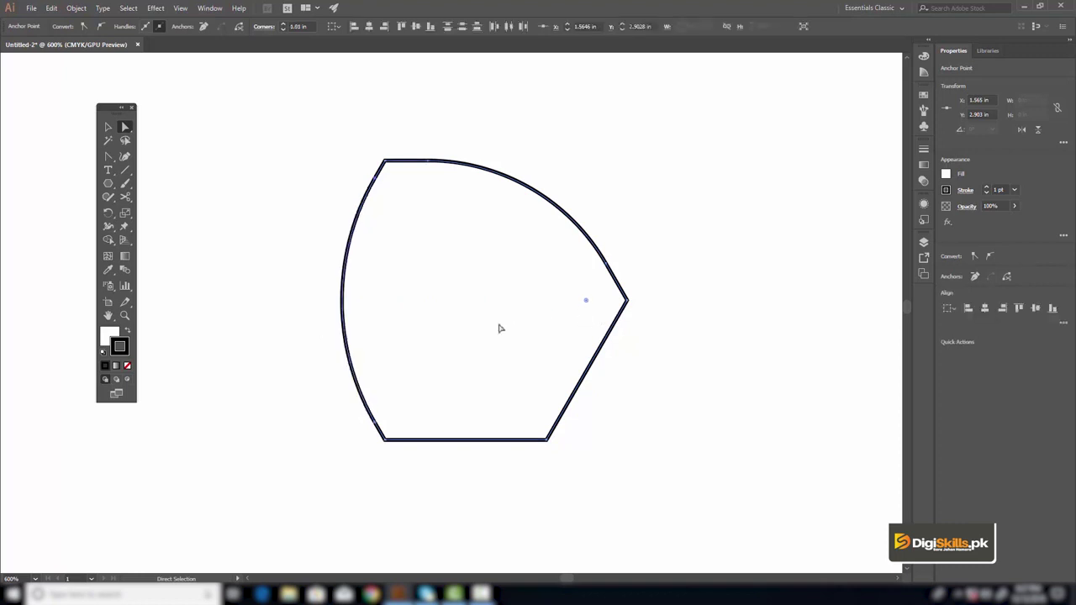
pyautogui.click(547, 440)
pyautogui.moveTo(544, 434); pyautogui.dragTo(521, 370)
# Step: Rotate the rounded hexagon slightly clockwise with the Selection tool
pyautogui.press('z')
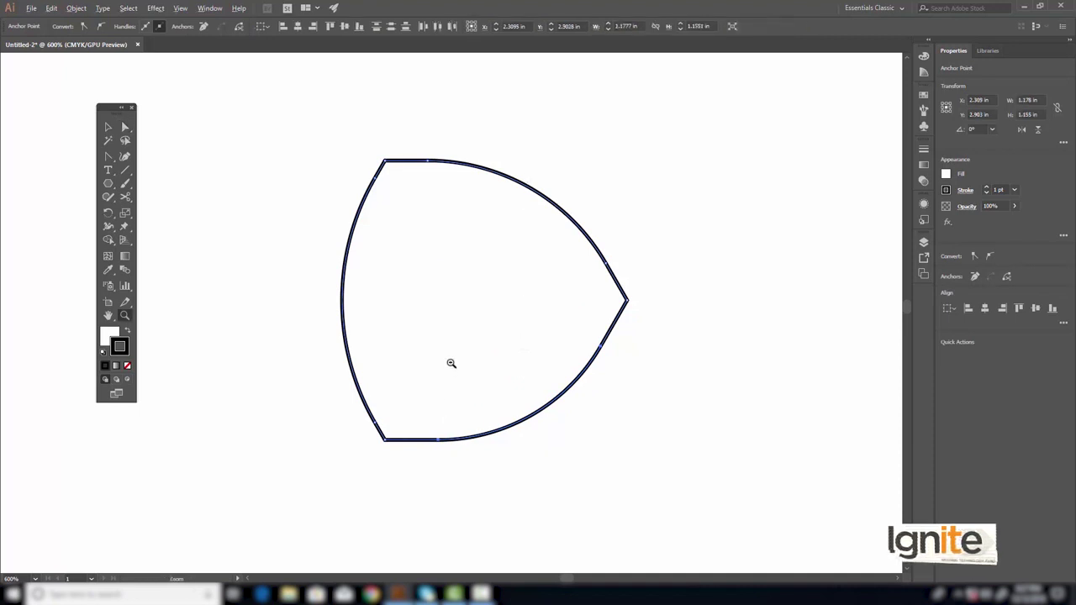
pyautogui.keyDown('alt'); pyautogui.click(451, 363); pyautogui.keyUp('alt')
pyautogui.press('v')
pyautogui.click(469, 121)
pyautogui.click(410, 179)
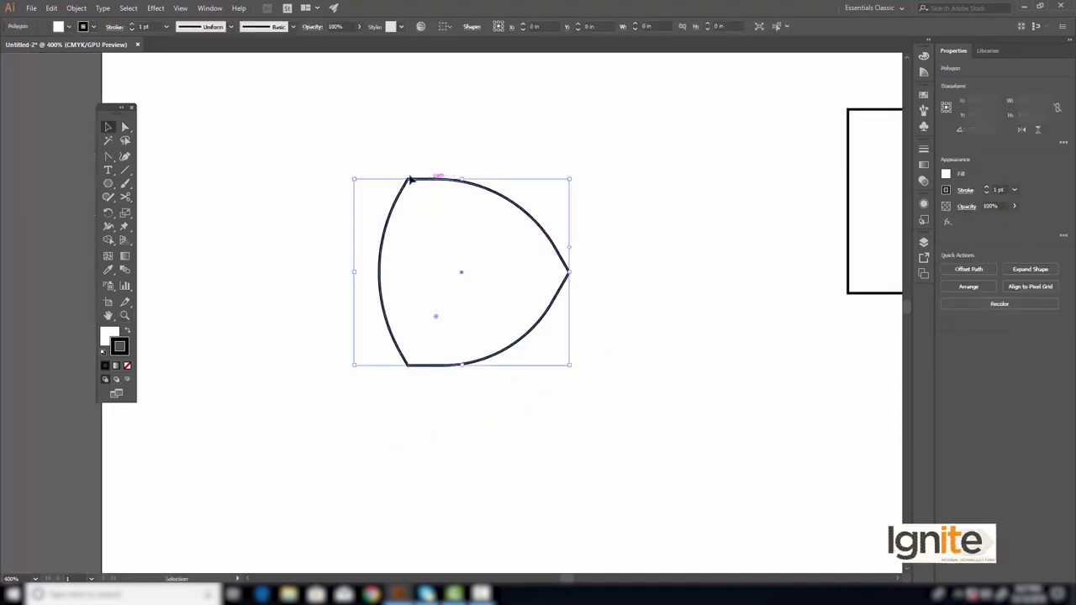
pyautogui.moveTo(573, 176); pyautogui.dragTo(601, 240)
pyautogui.click(557, 113)
pyautogui.click(481, 179)
# Step: Delete all remaining shapes to clear the artboard
pyautogui.scroll(-4, 477, 329)
pyautogui.scroll(2, 425, 174)
pyautogui.moveTo(425, 174); pyautogui.dragTo(442, 250)
pyautogui.moveTo(341, 101); pyautogui.dragTo(810, 311)
pyautogui.press('Delete')
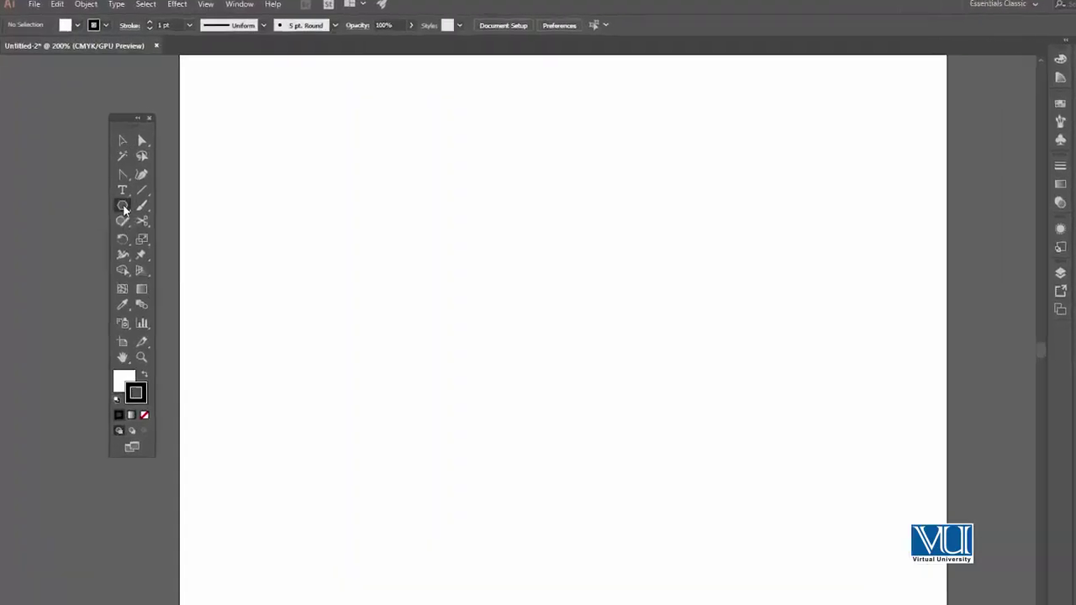
# Step: Draw a square about 0.74 in wide on the empty artboard with the Rectangle tool
pyautogui.moveTo(155, 253); pyautogui.dragTo(288, 257)
pyautogui.moveTo(483, 364); pyautogui.dragTo(529, 409)
pyautogui.press('v')
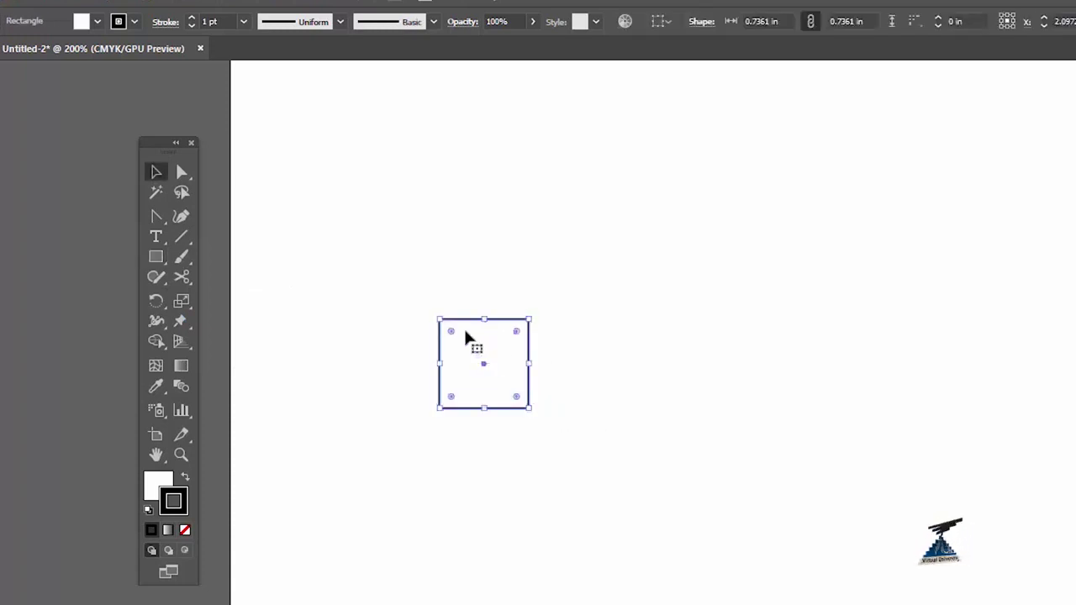
pyautogui.press('z')
pyautogui.moveTo(483, 382); pyautogui.dragTo(654, 433)
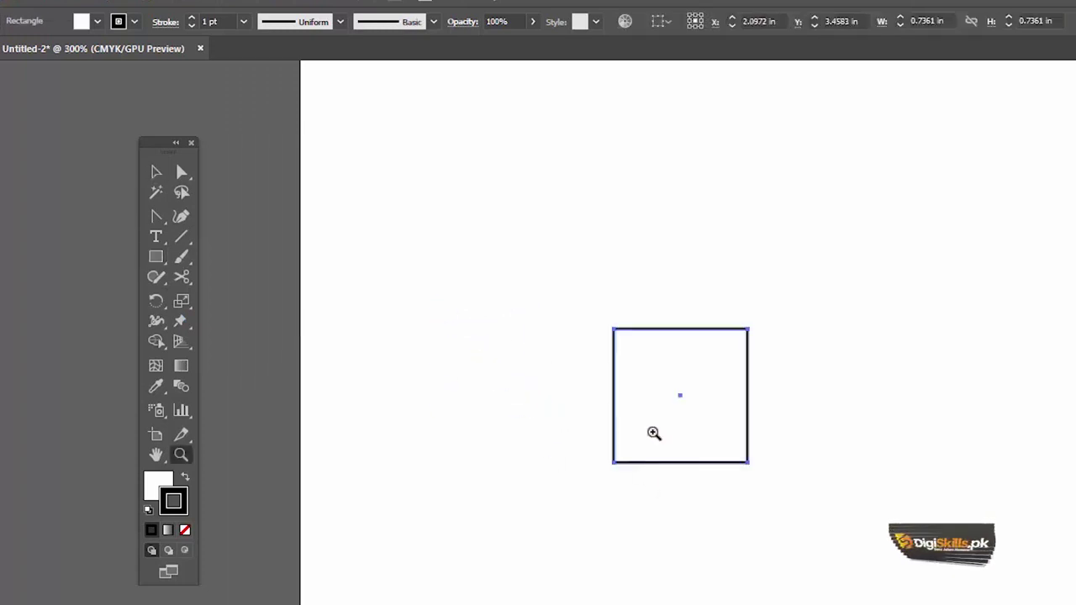
pyautogui.click(656, 430)
pyautogui.press('v')
pyautogui.moveTo(718, 387); pyautogui.dragTo(501, 371)
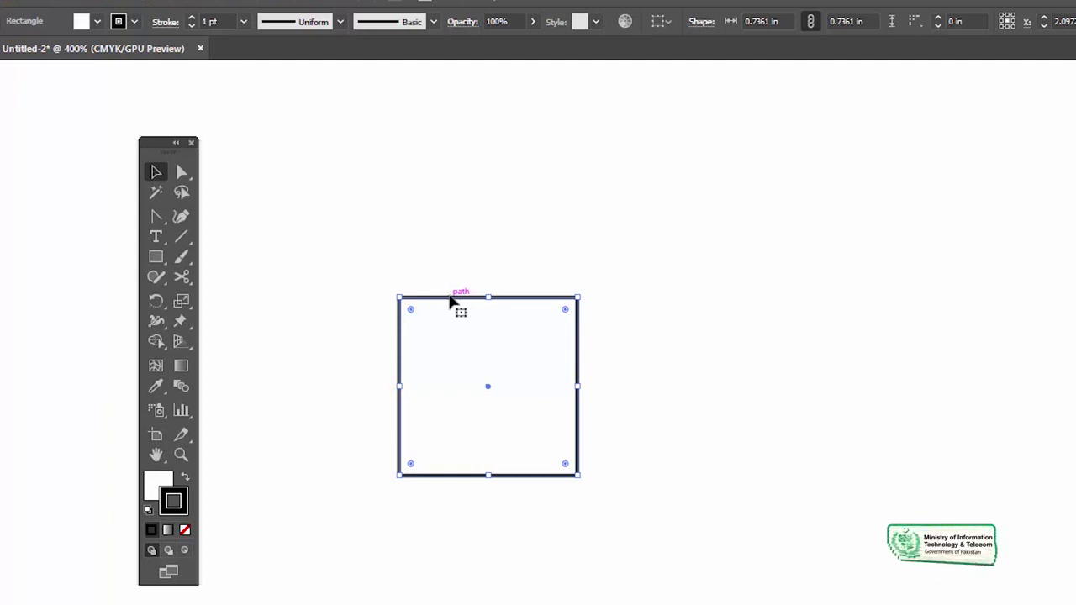
# Step: Duplicate the square flush against its right side, and duplicate the original again directly above itself
pyautogui.moveTo(449, 293); pyautogui.dragTo(552, 276)
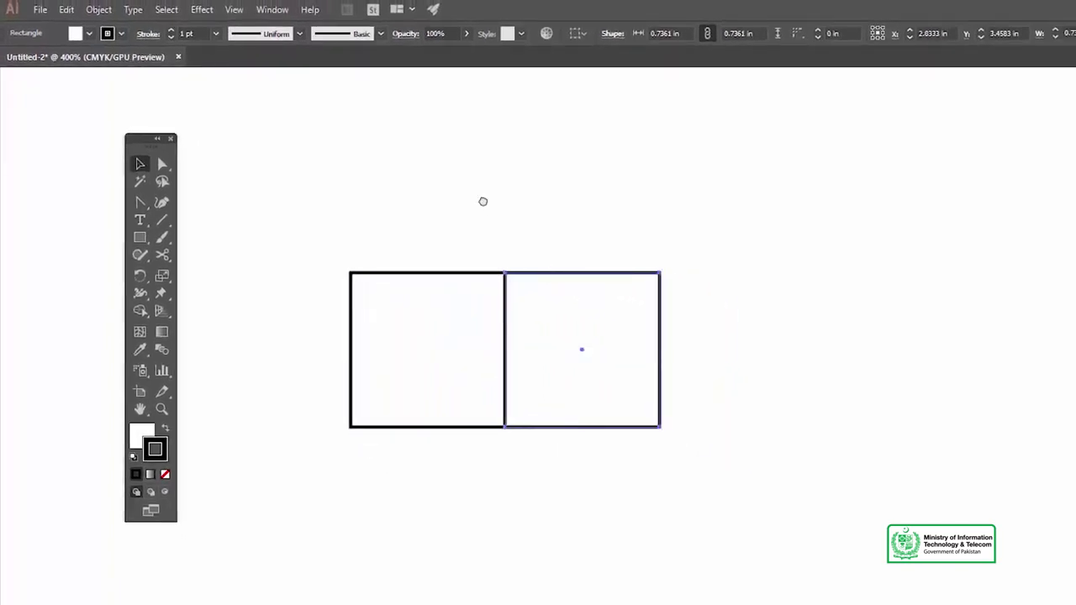
pyautogui.scroll(3, 483, 202)
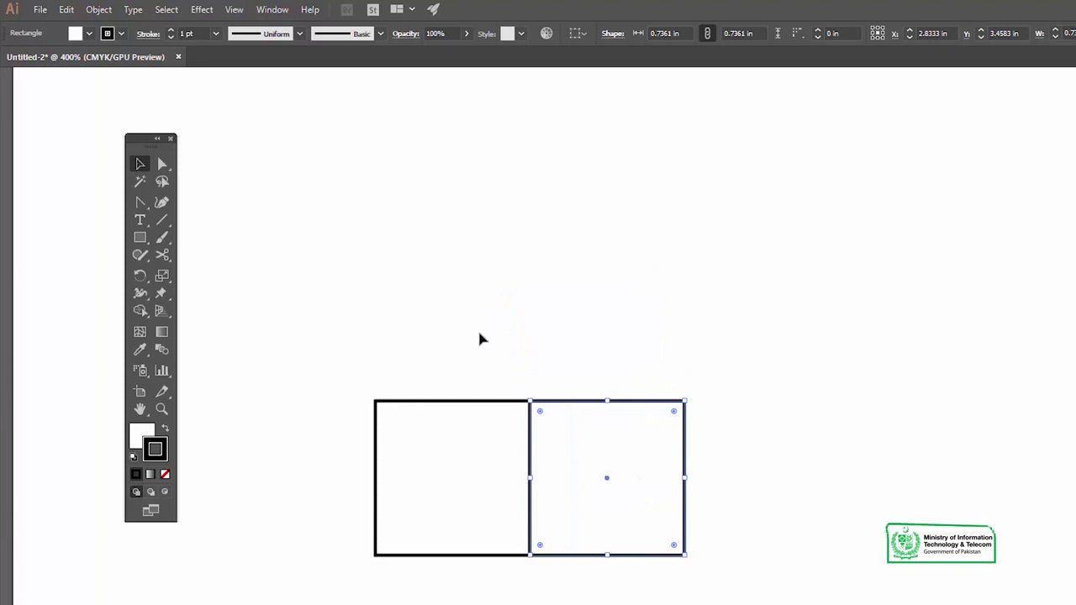
pyautogui.click(486, 408)
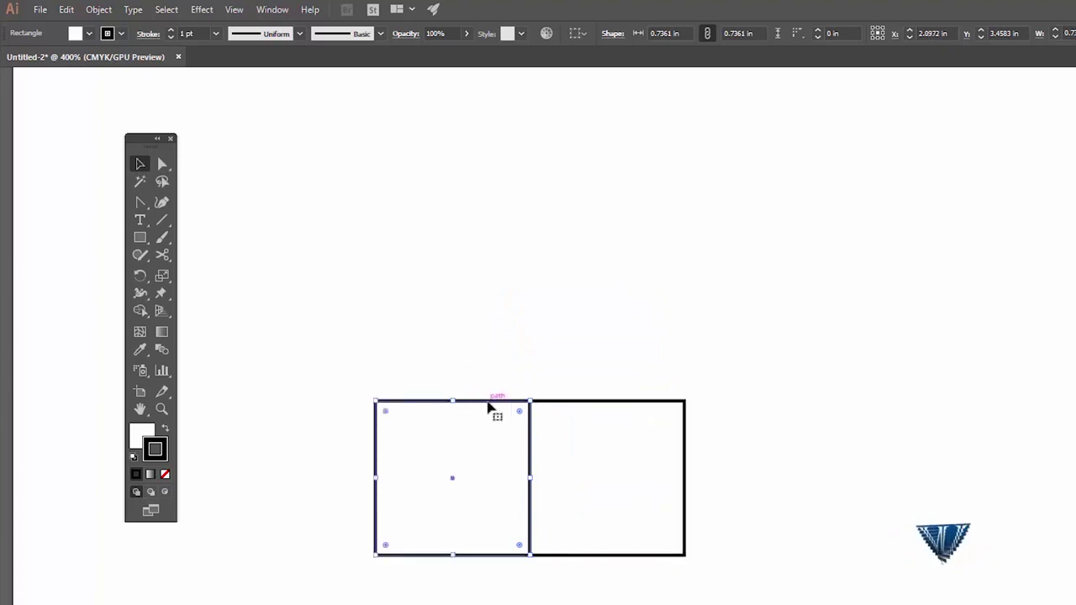
pyautogui.moveTo(487, 407); pyautogui.dragTo(494, 252)
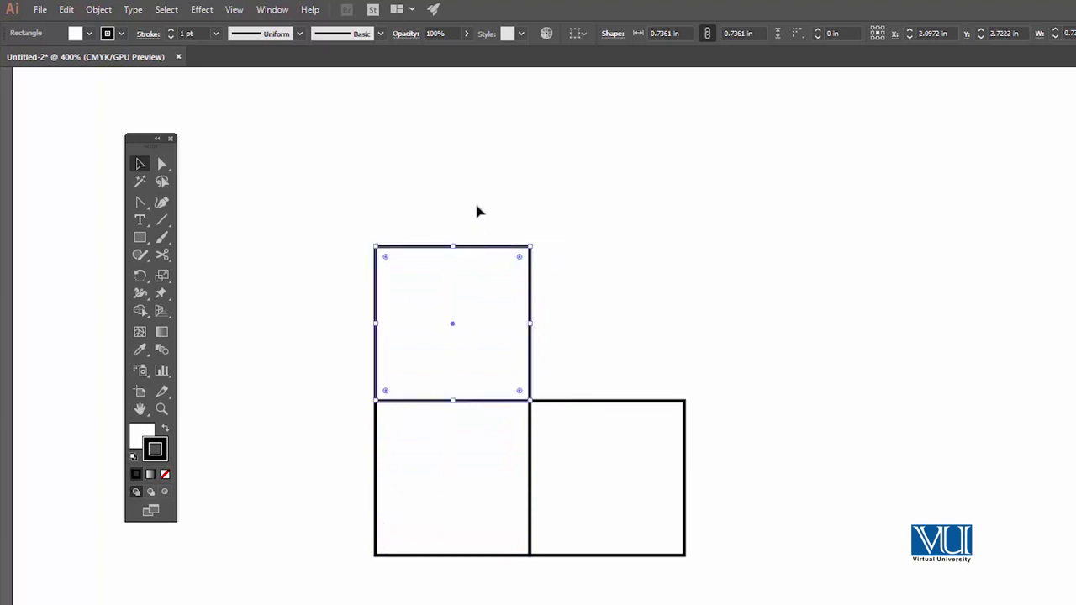
pyautogui.click(445, 214)
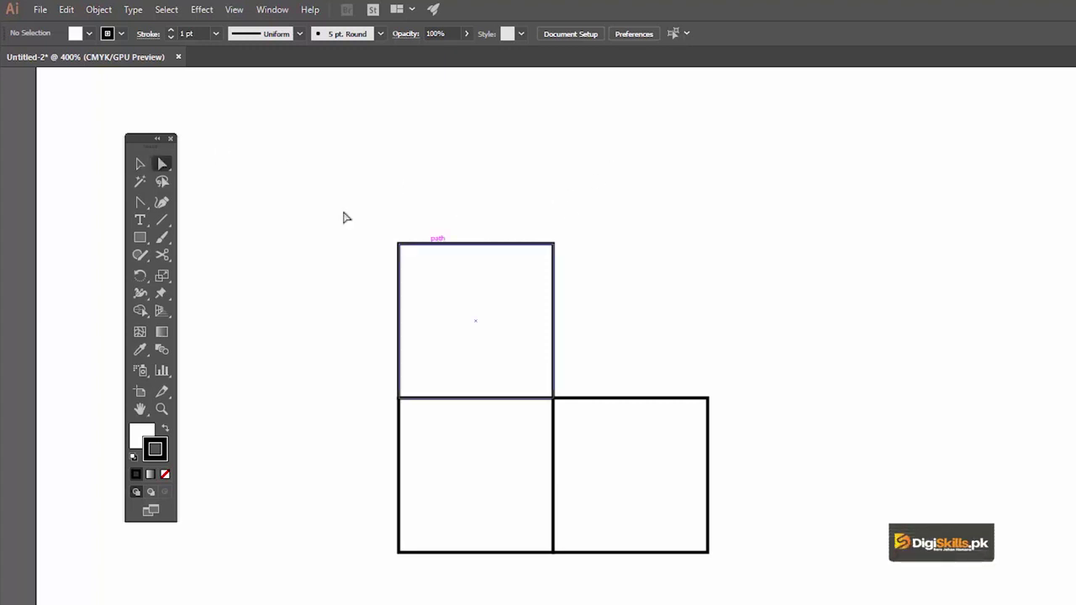
# Step: Slant the upper and right squares into a cube's top and side faces by moving their outer edges with Direct Selection
pyautogui.moveTo(656, 209); pyautogui.dragTo(657, 209)
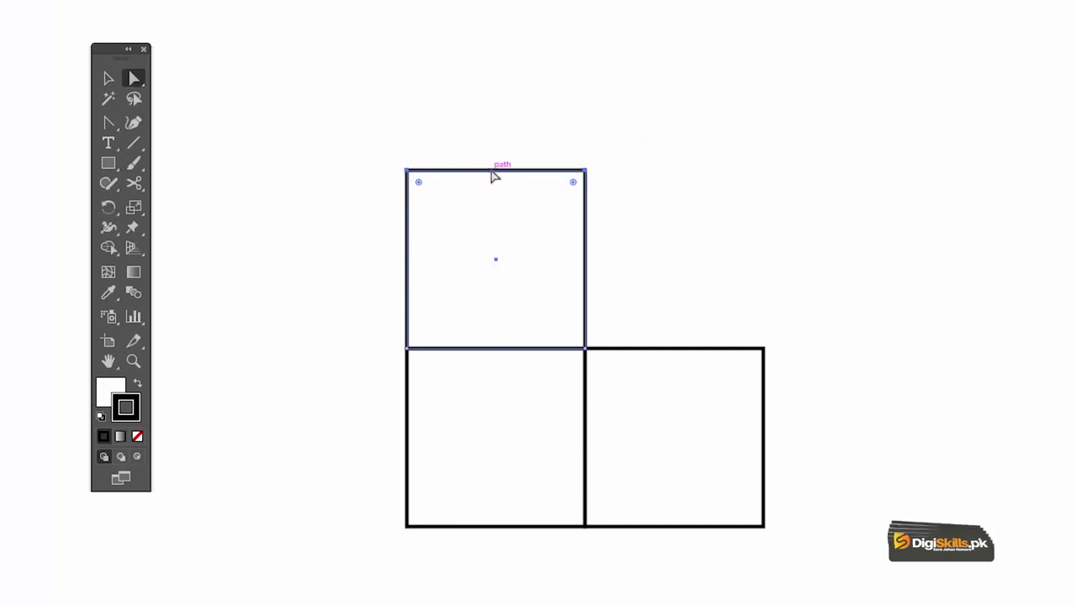
pyautogui.moveTo(495, 175); pyautogui.dragTo(579, 306)
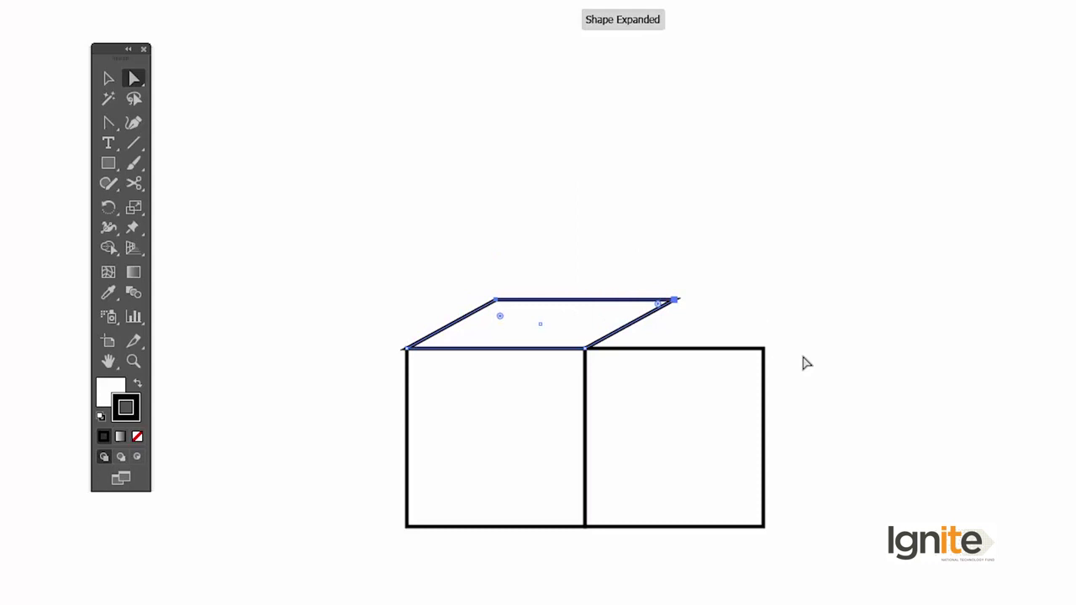
pyautogui.moveTo(756, 563); pyautogui.dragTo(754, 557)
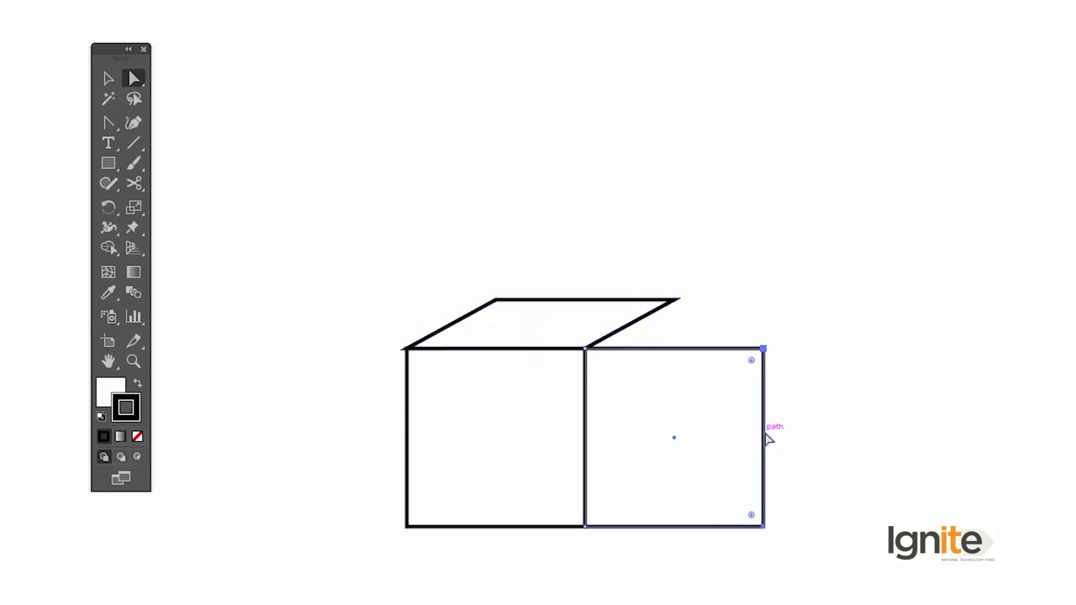
pyautogui.moveTo(764, 433); pyautogui.dragTo(681, 387)
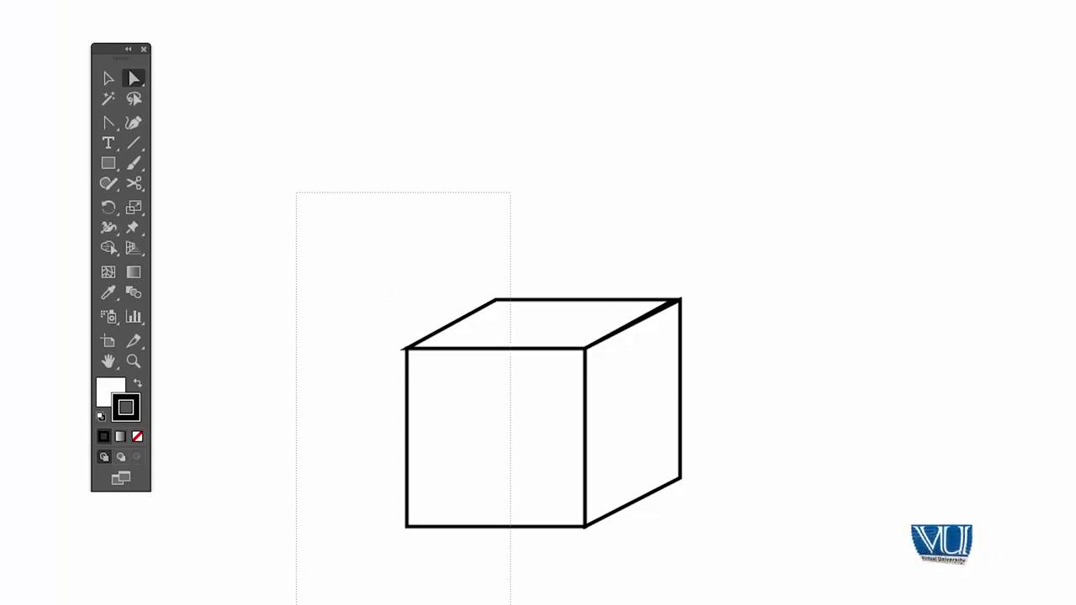
# Step: Move the left edges of the cube's front and top faces inward and slightly up to form a corner-on box
pyautogui.moveTo(511, 604); pyautogui.dragTo(513, 604)
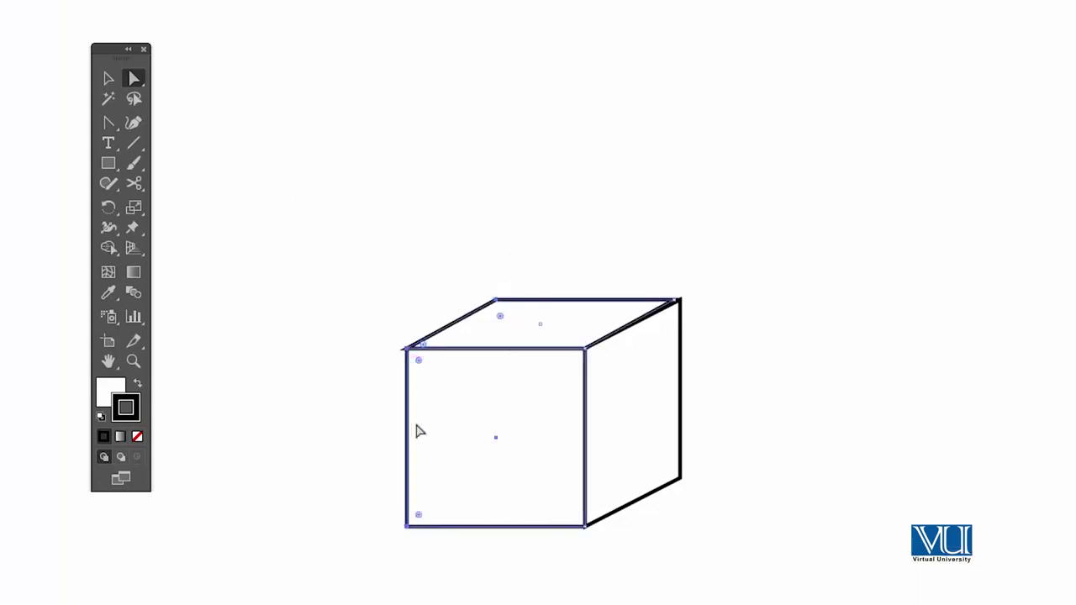
pyautogui.moveTo(406, 437); pyautogui.dragTo(496, 408)
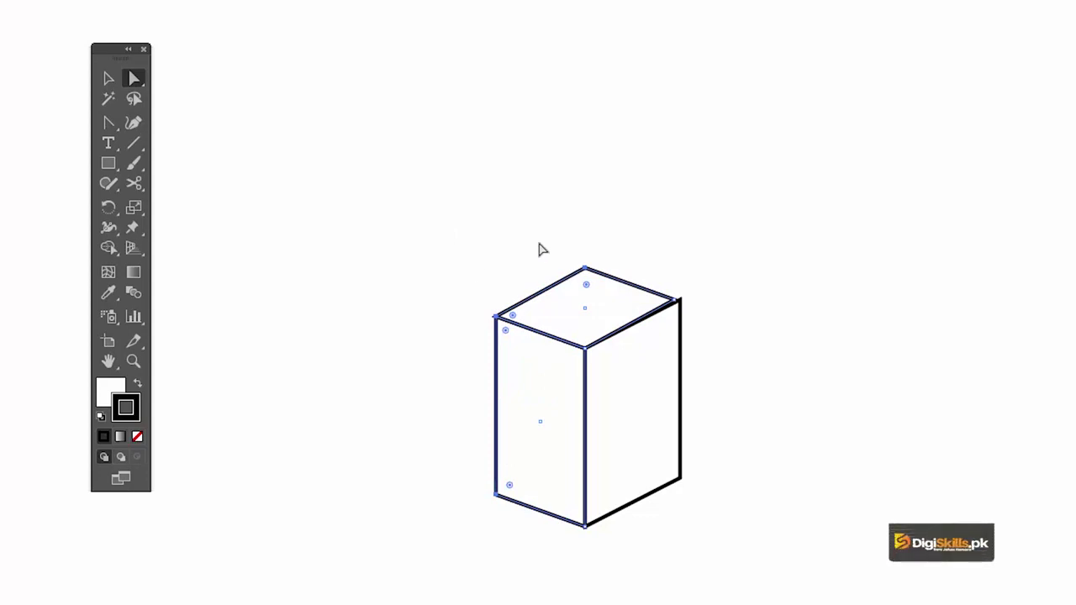
pyautogui.keyDown('alt'); pyautogui.click(588, 413); pyautogui.keyUp('alt')
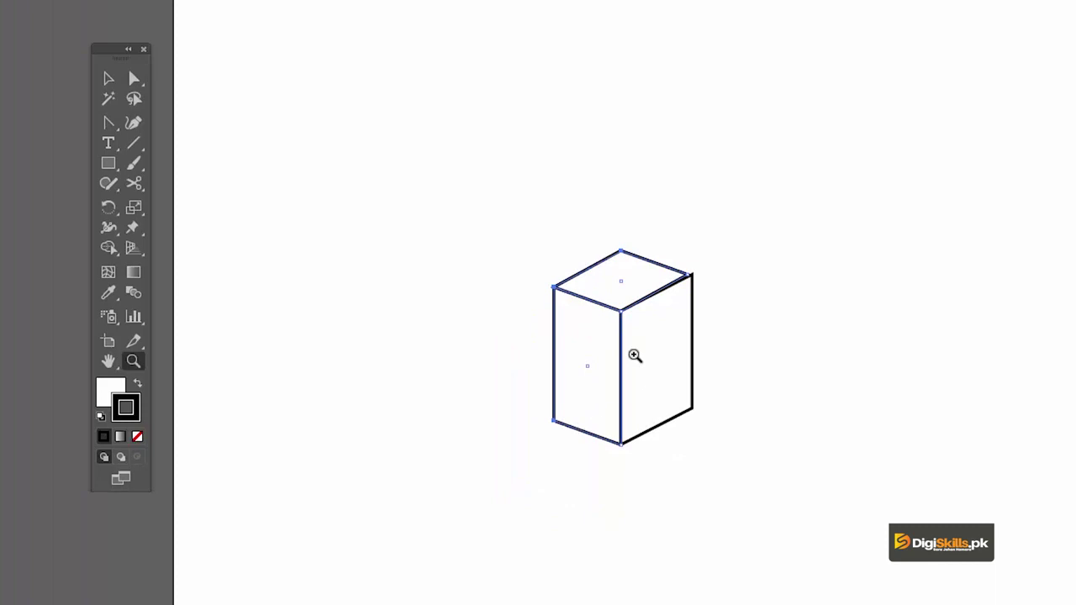
pyautogui.click(636, 356)
pyautogui.press('v')
pyautogui.moveTo(684, 284); pyautogui.dragTo(642, 284)
pyautogui.click(563, 116)
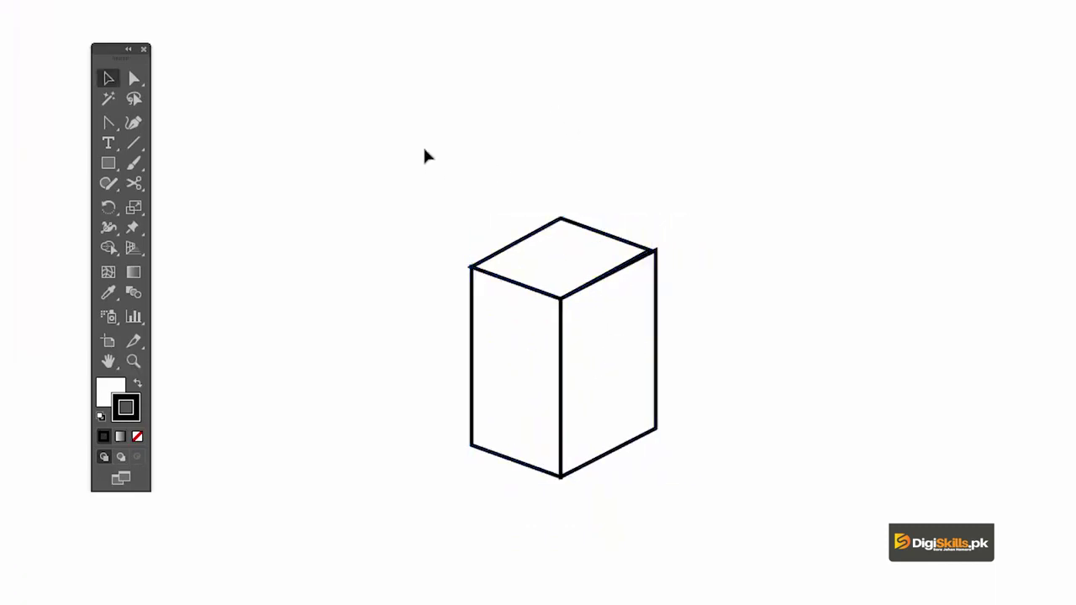
# Step: Duplicate the whole box beside itself on the right
pyautogui.moveTo(711, 536); pyautogui.dragTo(712, 537)
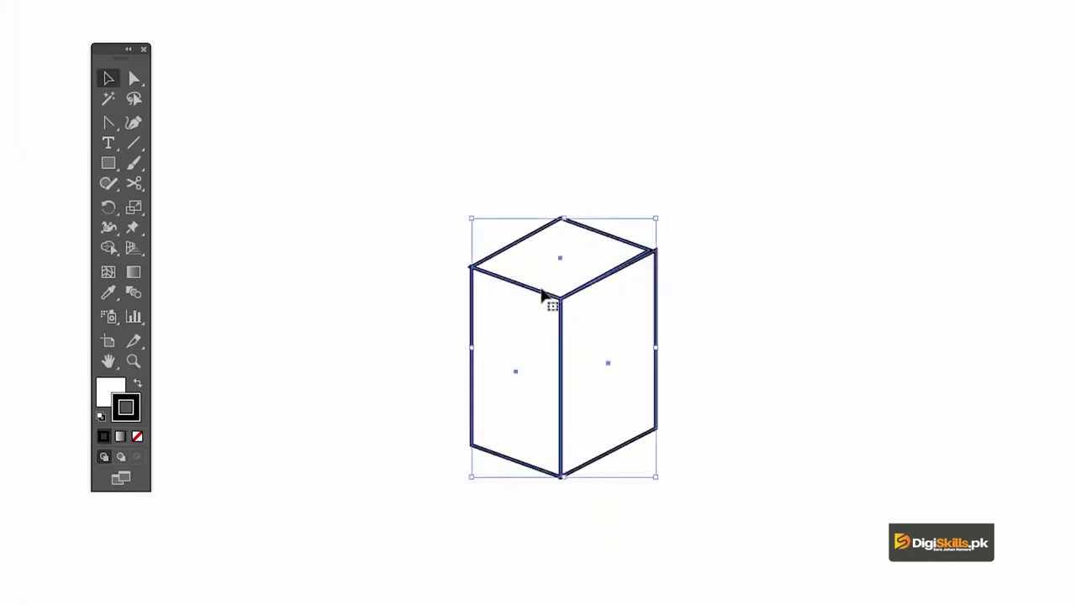
pyautogui.moveTo(552, 297); pyautogui.dragTo(758, 298)
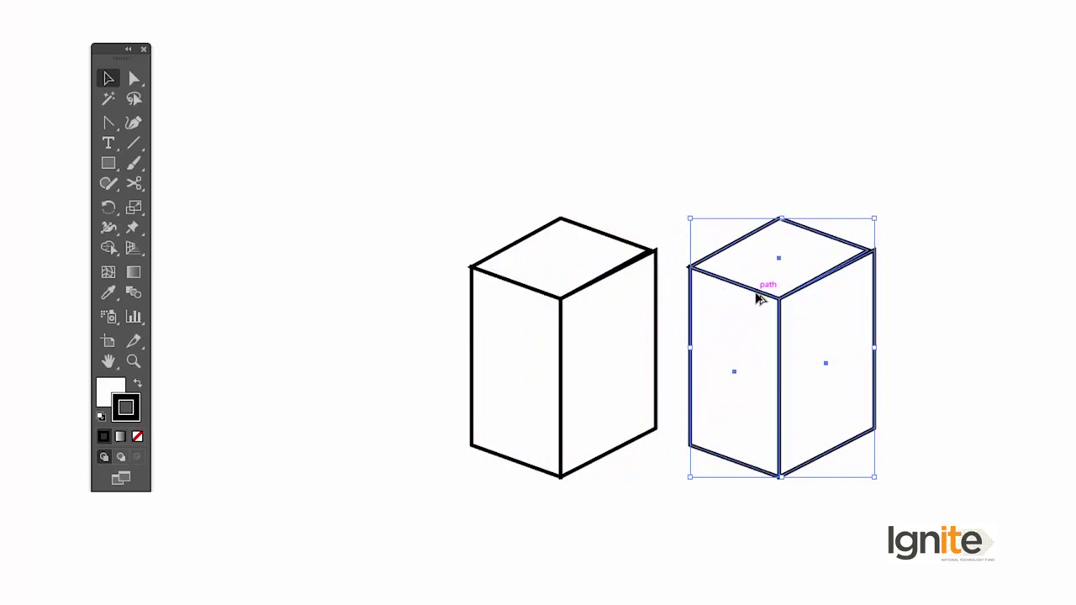
pyautogui.click(736, 122)
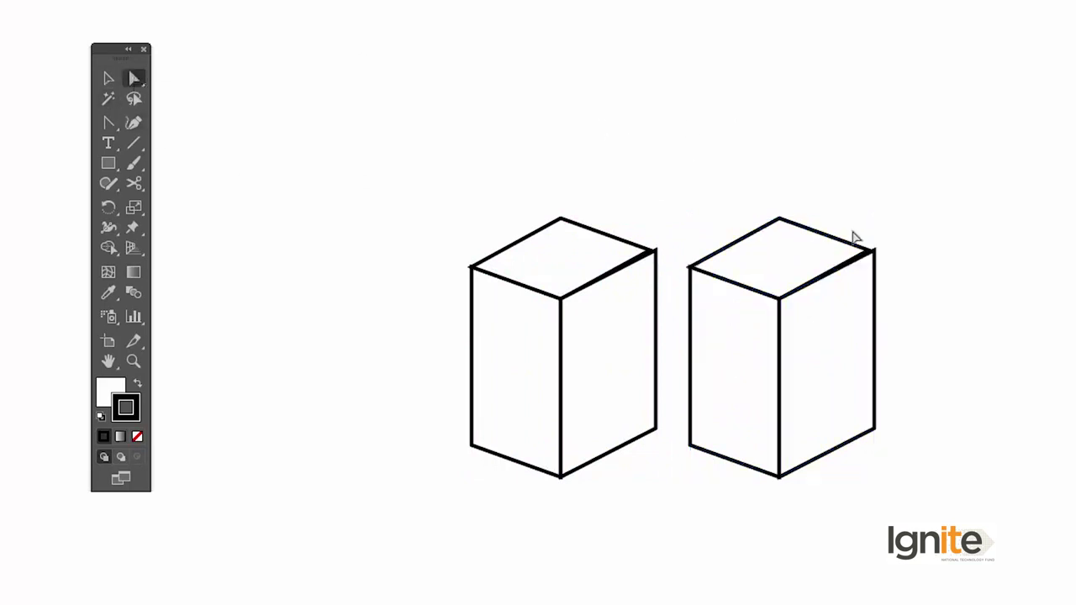
# Step: Shorten the copied box into a shallow lid by raising its bottom anchor points with Direct Selection
pyautogui.moveTo(909, 405); pyautogui.dragTo(690, 509)
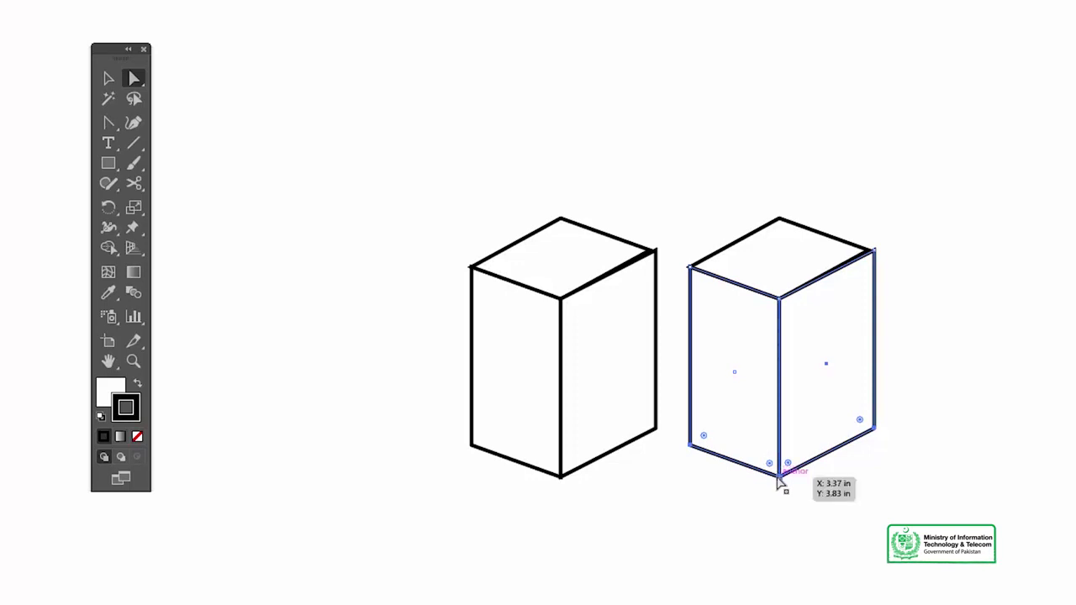
pyautogui.moveTo(778, 480); pyautogui.dragTo(779, 356)
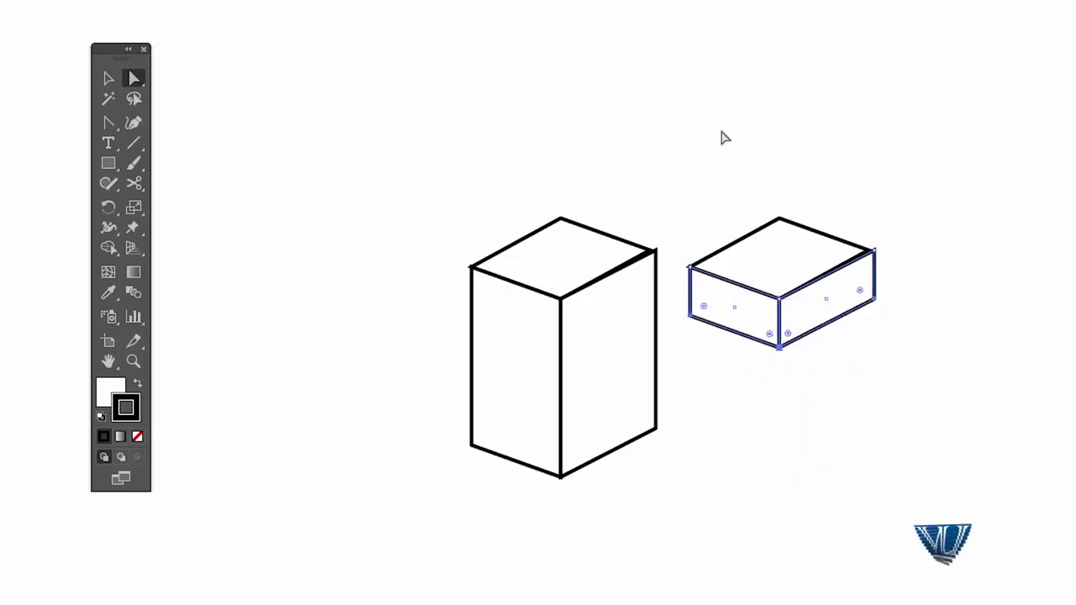
pyautogui.press('v')
pyautogui.click(745, 174)
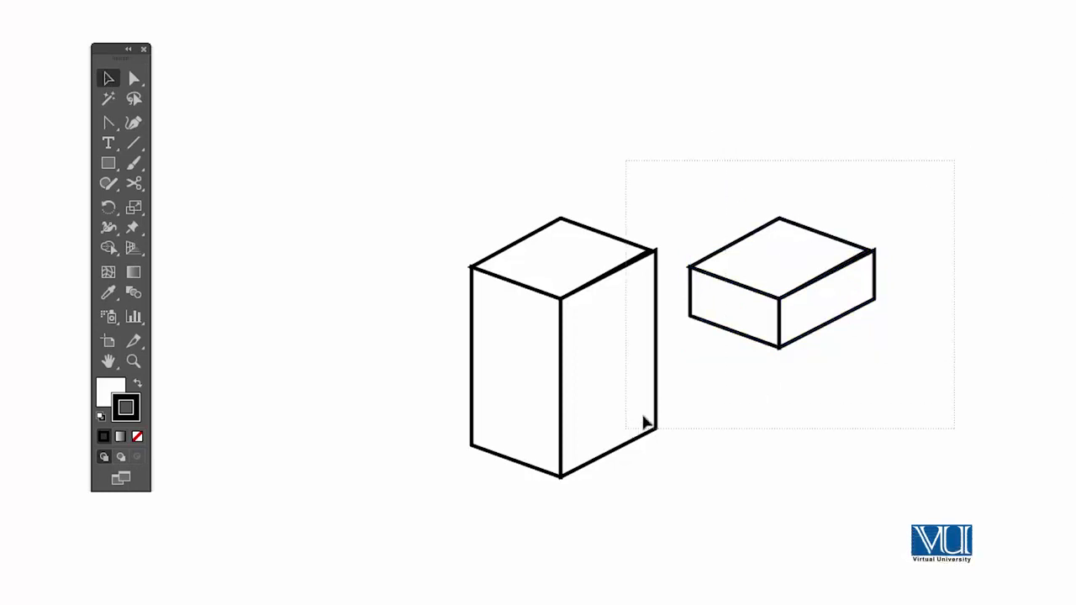
# Step: Group the three faces of the shallow box
pyautogui.moveTo(684, 400); pyautogui.dragTo(683, 399)
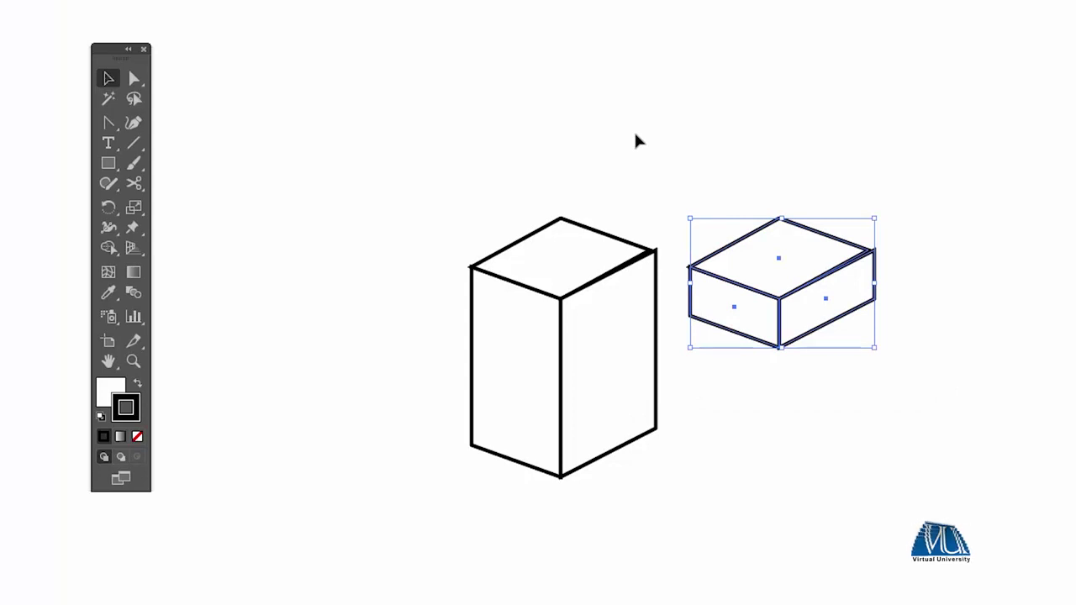
pyautogui.click(636, 141)
pyautogui.moveTo(682, 173); pyautogui.dragTo(910, 357)
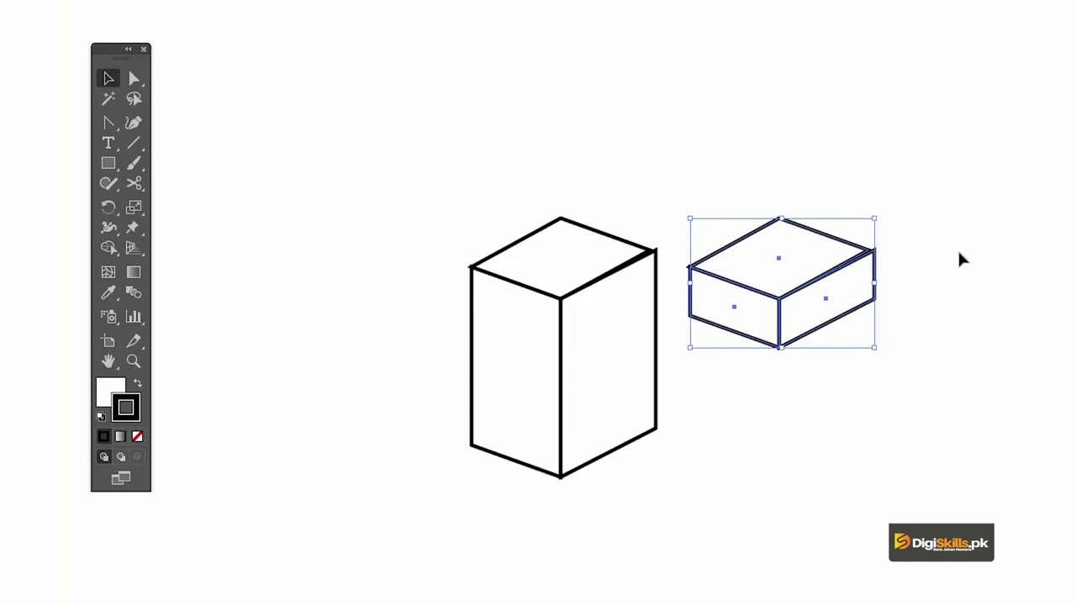
pyautogui.hotkey('ctrl', 'g')
# Step: Try moving the grouped shallow box up and toward the tall box
pyautogui.click(849, 168)
pyautogui.click(812, 238)
pyautogui.moveTo(810, 236); pyautogui.dragTo(692, 184)
pyautogui.hotkey('ctrl', 'z')
pyautogui.hotkey('ctrl', 'z')
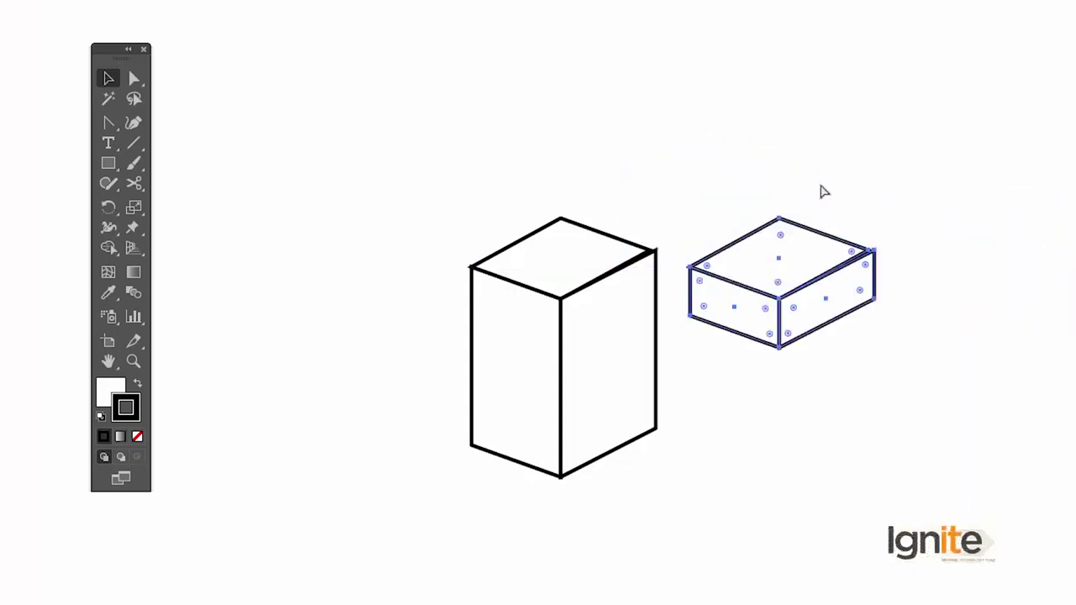
# Step: Place the shallow box on top of the tall box as a lid, enlarged to about 0.84 in wide to overhang it
pyautogui.click(720, 199)
pyautogui.moveTo(840, 240); pyautogui.dragTo(666, 196)
pyautogui.click(665, 162)
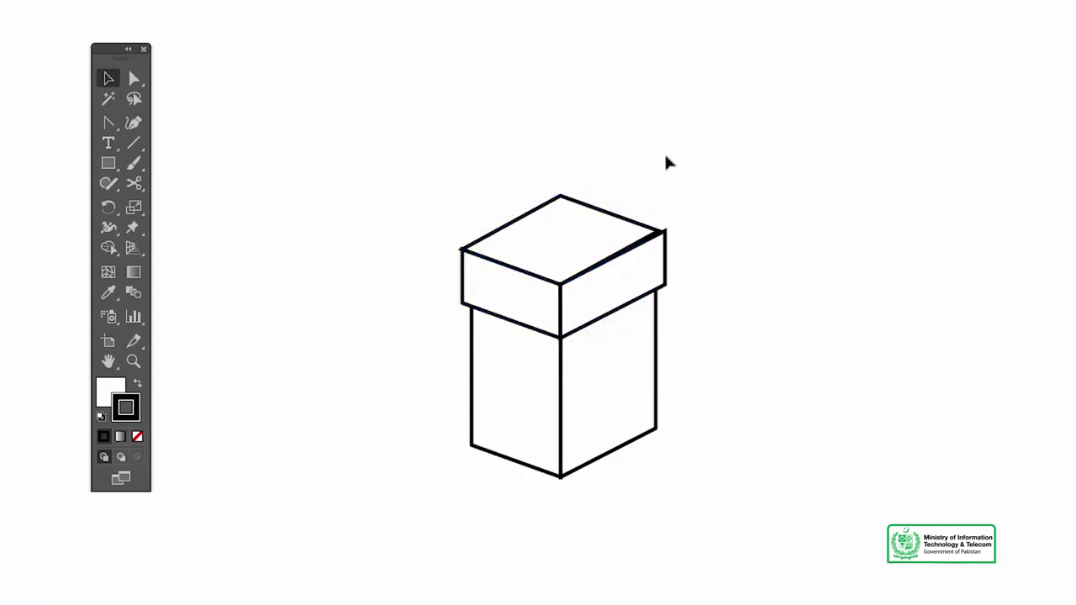
# Step: Ungroup the lid so its faces can be edited separately
pyautogui.press('z')
pyautogui.click(552, 460)
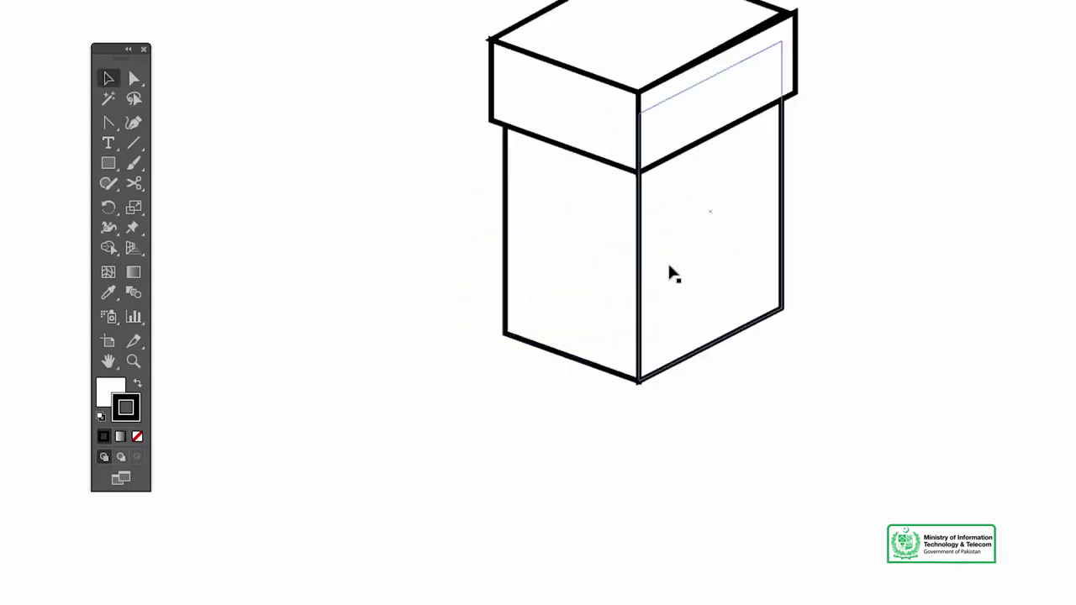
pyautogui.moveTo(668, 274); pyautogui.dragTo(644, 336)
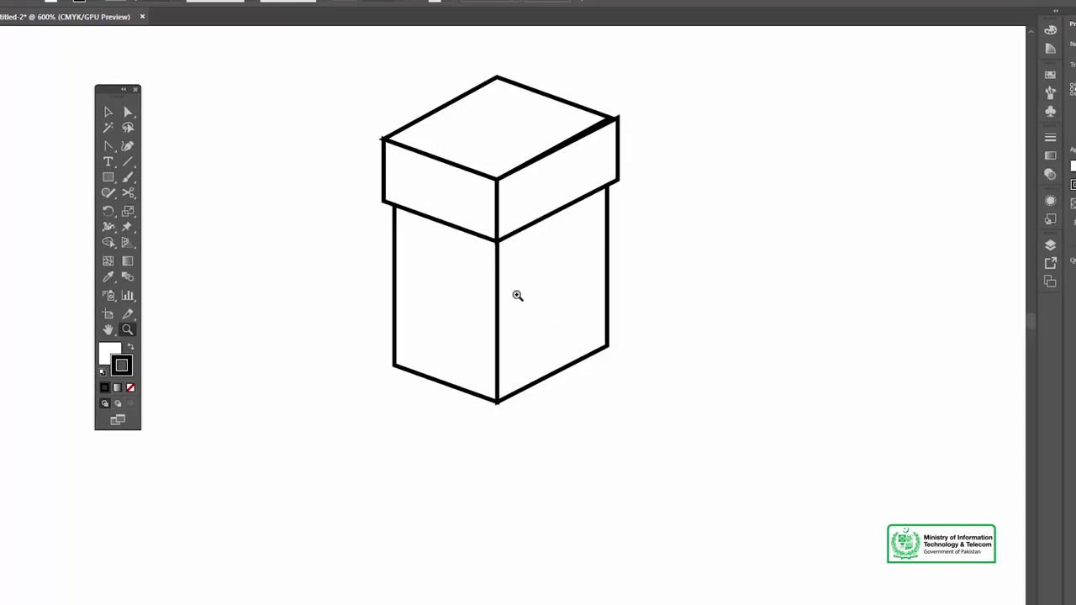
pyautogui.click(512, 293)
pyautogui.moveTo(541, 221); pyautogui.dragTo(532, 320)
pyautogui.click(567, 200)
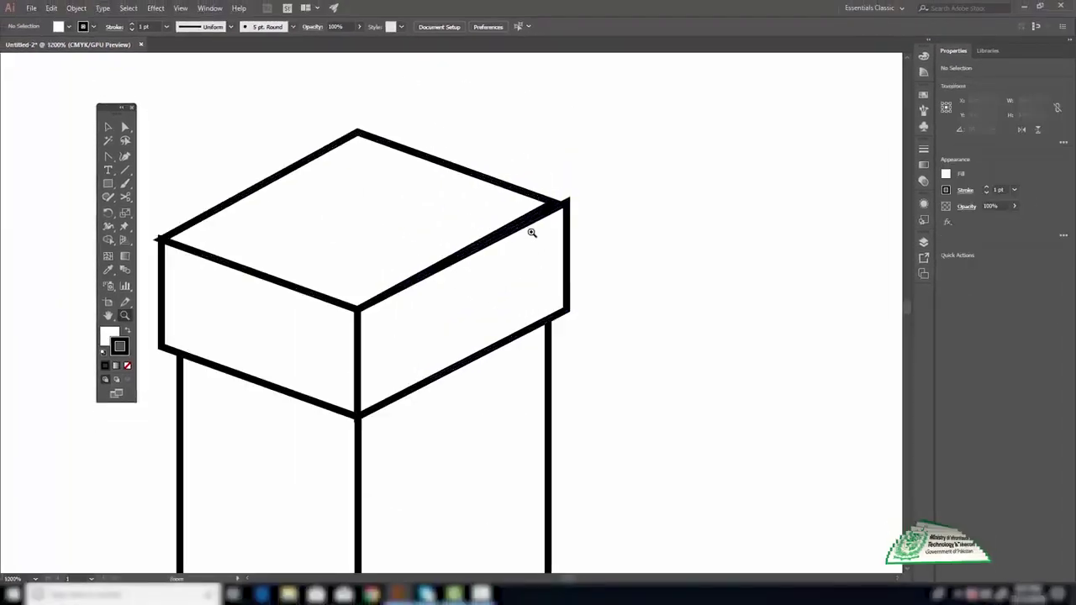
pyautogui.press('v')
pyautogui.click(568, 201)
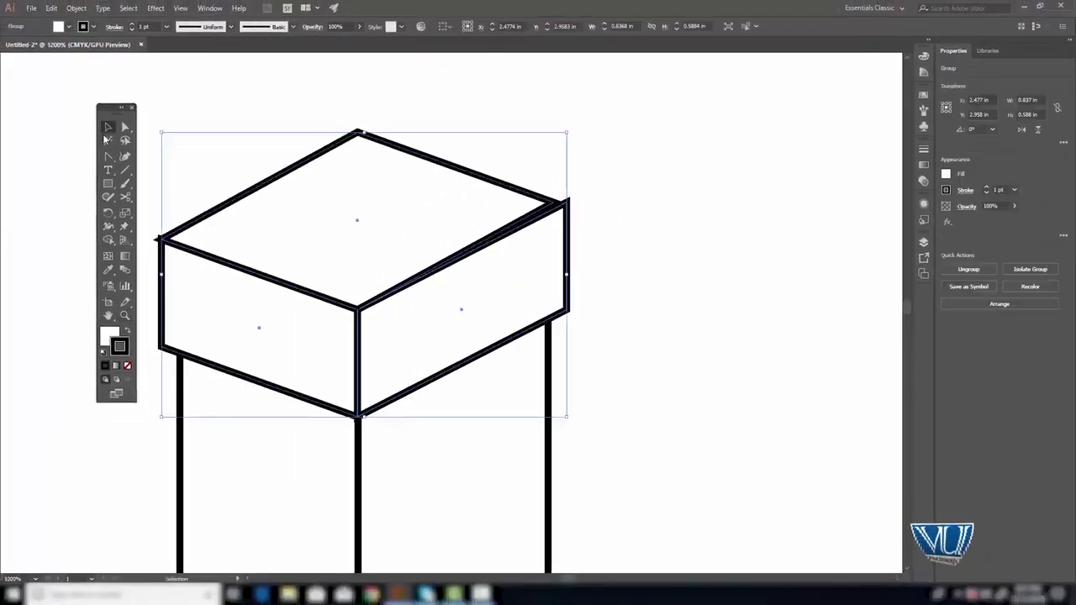
pyautogui.click(368, 100)
# Step: Shift the lid's right face slightly so its upper edge lines up with the top face and its inner edge meets the left face
pyautogui.click(458, 308)
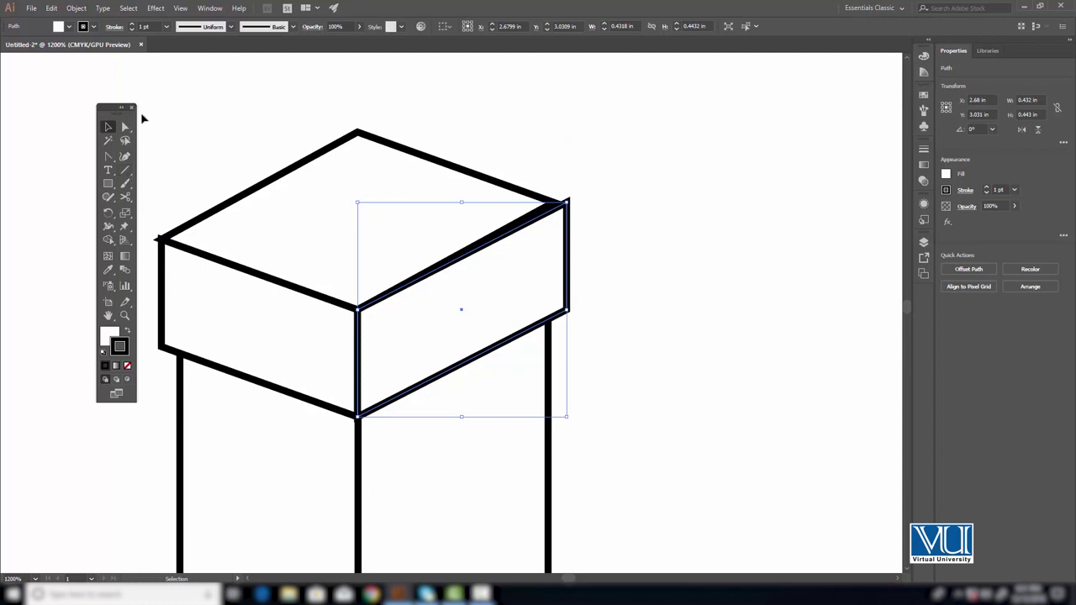
pyautogui.click(126, 127)
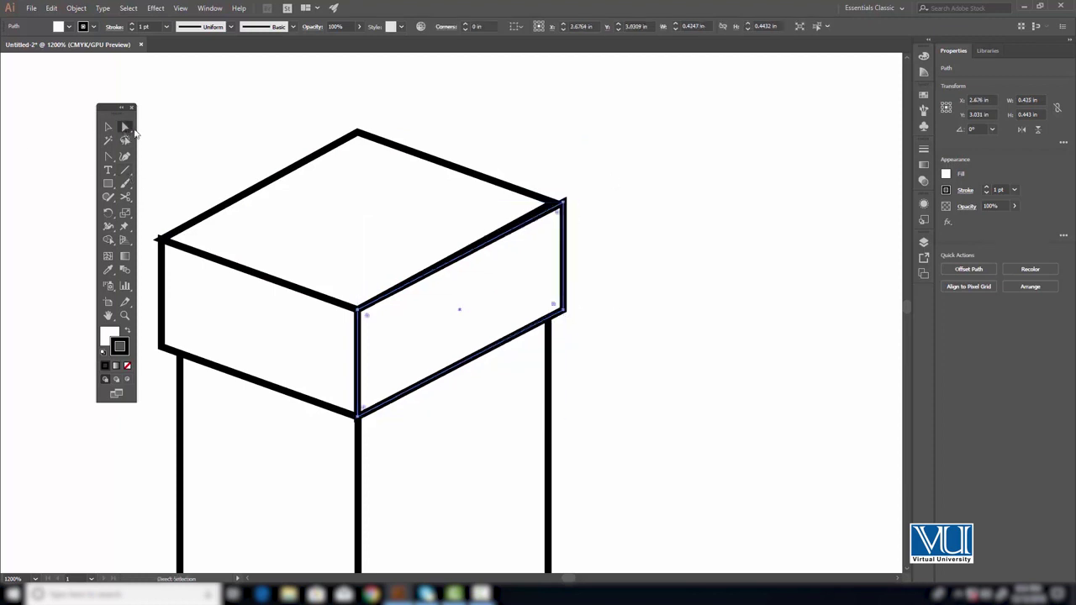
pyautogui.moveTo(563, 204); pyautogui.dragTo(564, 217)
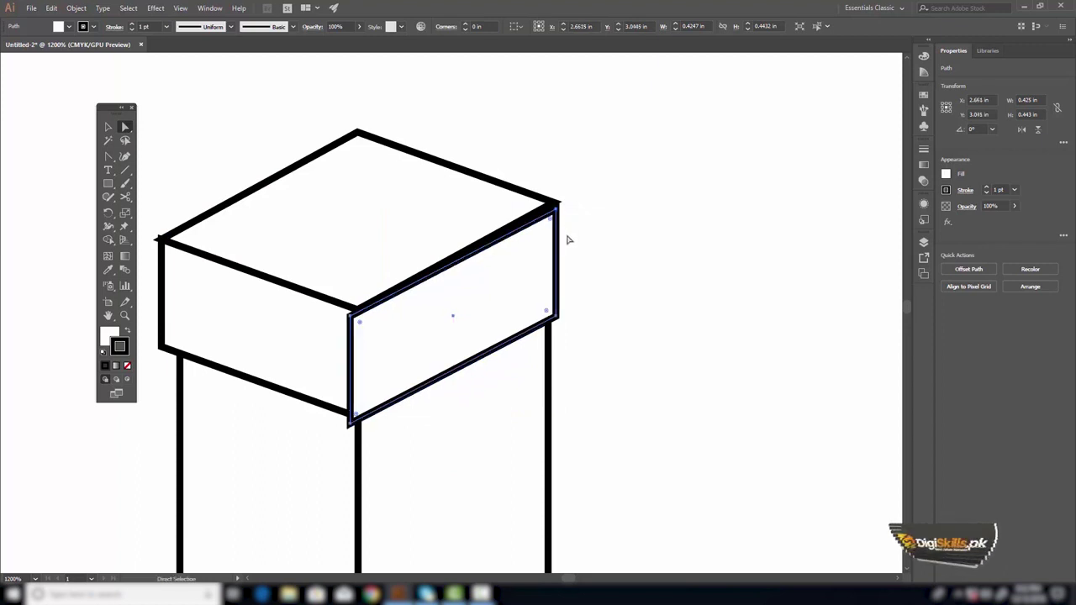
pyautogui.press('v')
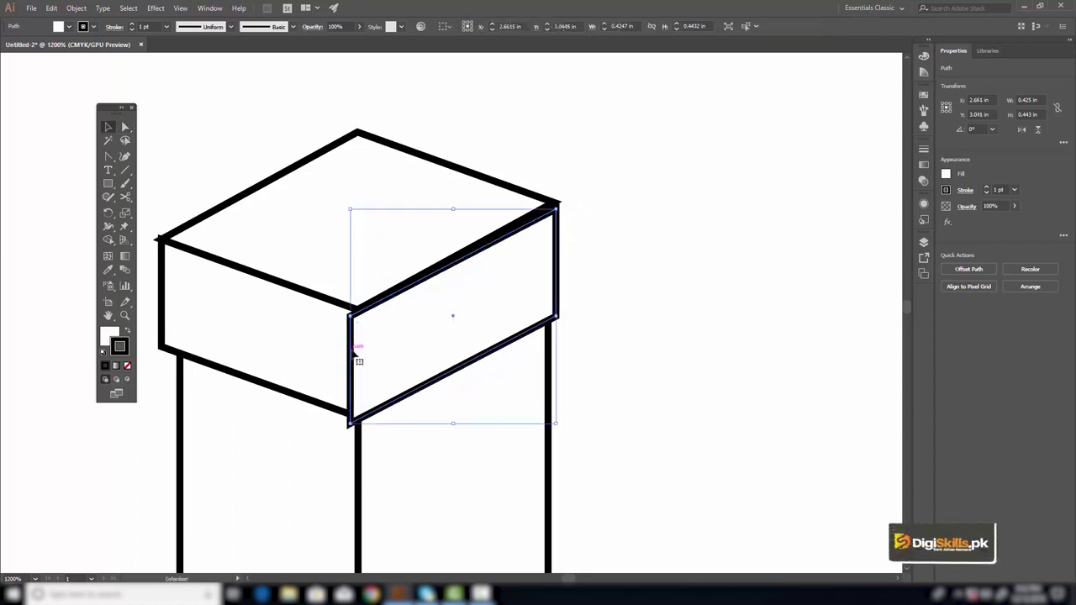
pyautogui.moveTo(353, 354); pyautogui.dragTo(360, 347)
pyautogui.press('Left')
# Step: Move only the upper outer anchor point of the lid's right face onto the adjacent corner of the top face
pyautogui.press('z')
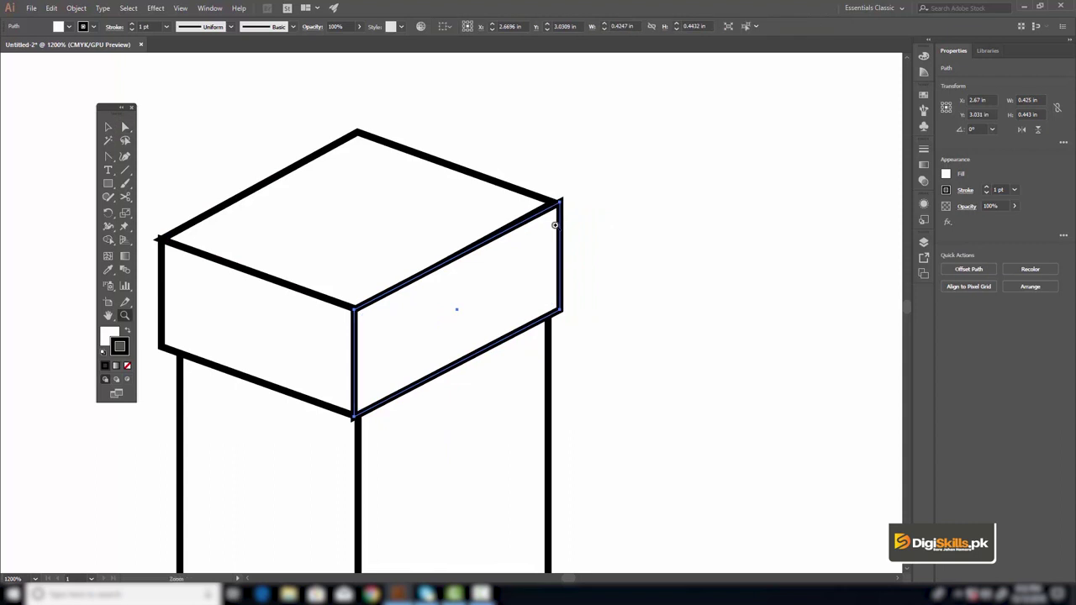
pyautogui.click(550, 227)
pyautogui.click(544, 283)
pyautogui.click(331, 336)
pyautogui.moveTo(432, 323); pyautogui.dragTo(549, 255)
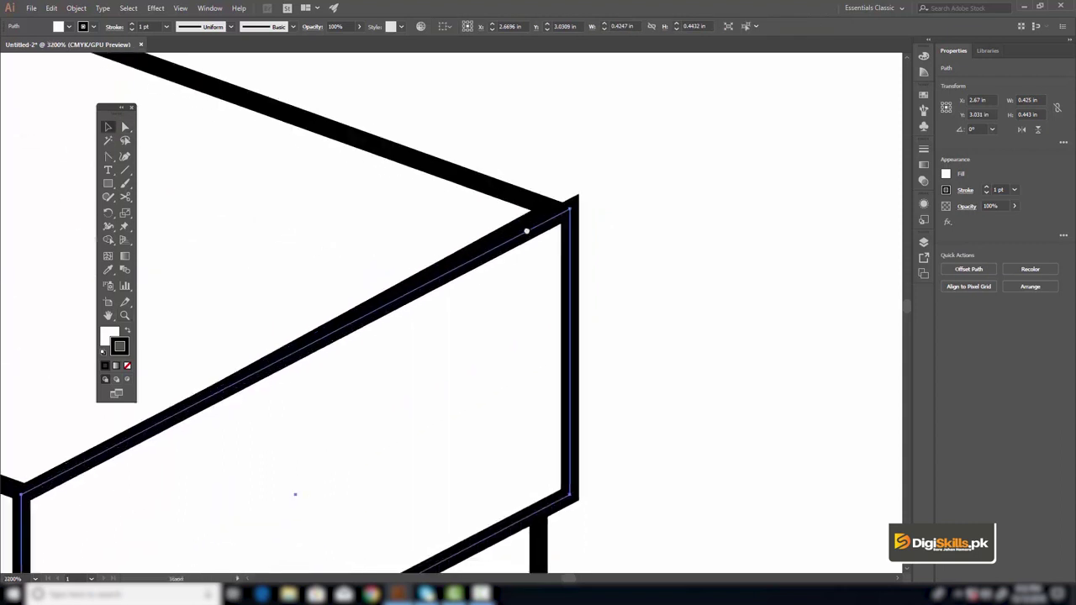
pyautogui.click(127, 127)
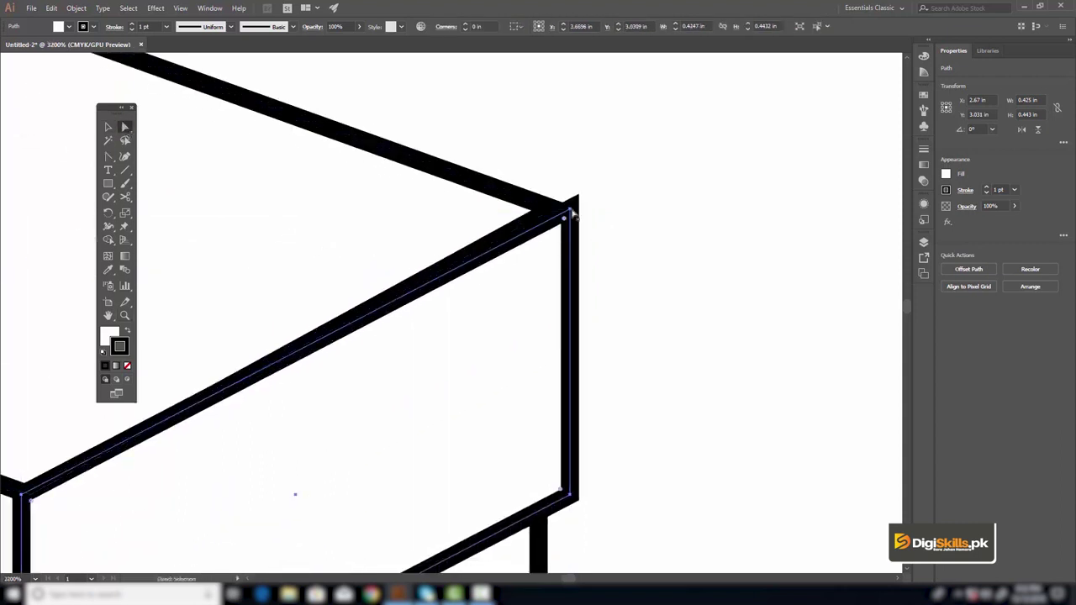
pyautogui.click(570, 208)
pyautogui.moveTo(570, 209); pyautogui.dragTo(558, 214)
pyautogui.hscroll(-3, 435, 311)
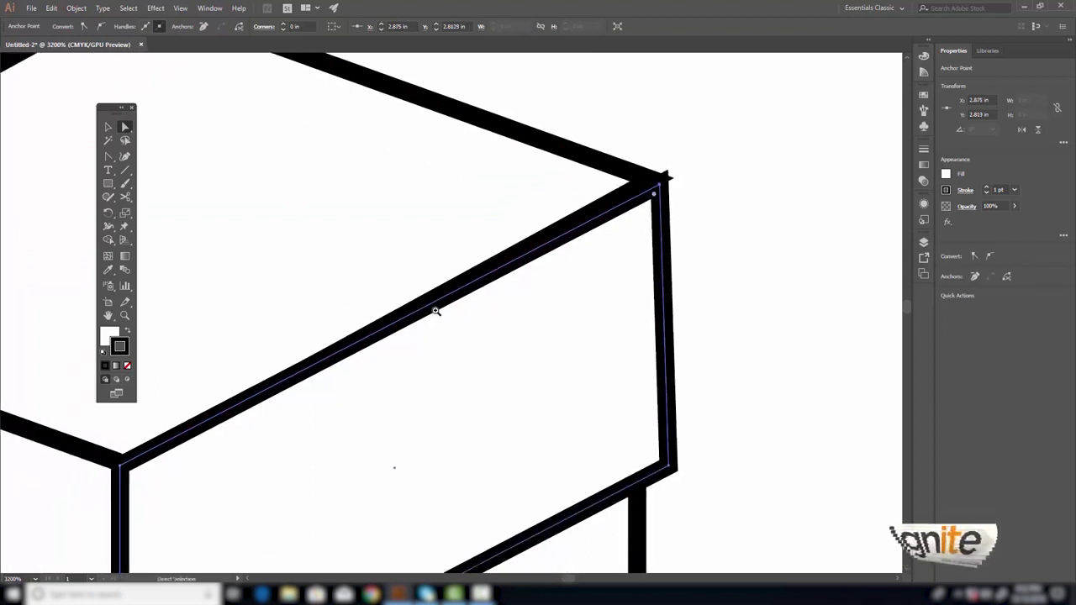
# Step: Select all faces of the lid and the tall box and group them into one object
pyautogui.hotkey('ctrl', '-')
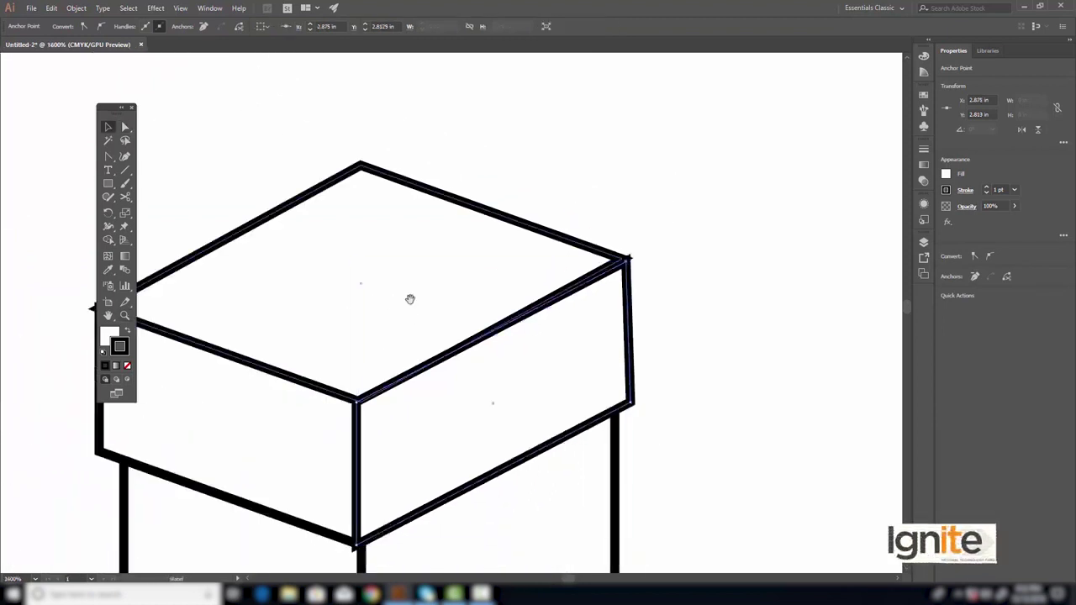
pyautogui.keyDown('alt'); pyautogui.click(412, 298); pyautogui.keyUp('alt')
pyautogui.keyDown('alt'); pyautogui.click(446, 378); pyautogui.keyUp('alt')
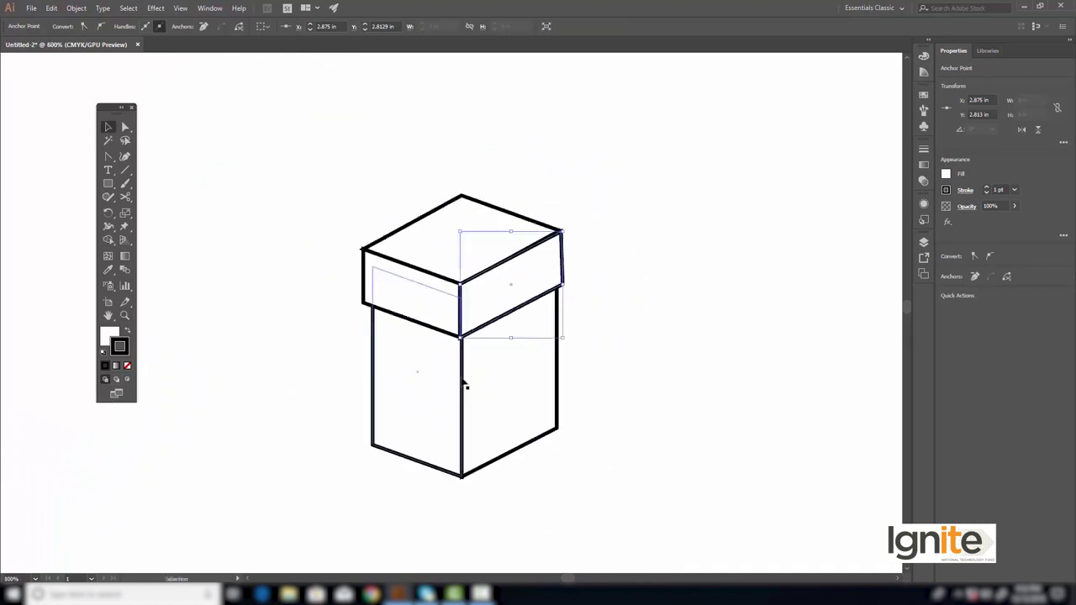
pyautogui.press('v')
pyautogui.click(344, 161)
pyautogui.moveTo(614, 360); pyautogui.dragTo(660, 484)
pyautogui.press('a')
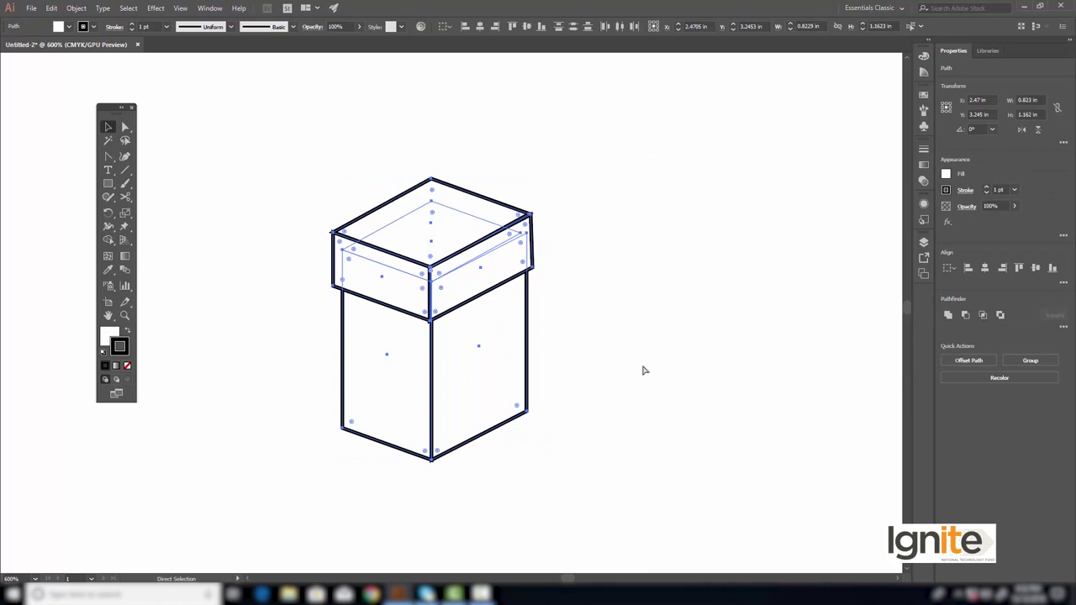
pyautogui.hotkey('ctrl', 'g')
pyautogui.press('v')
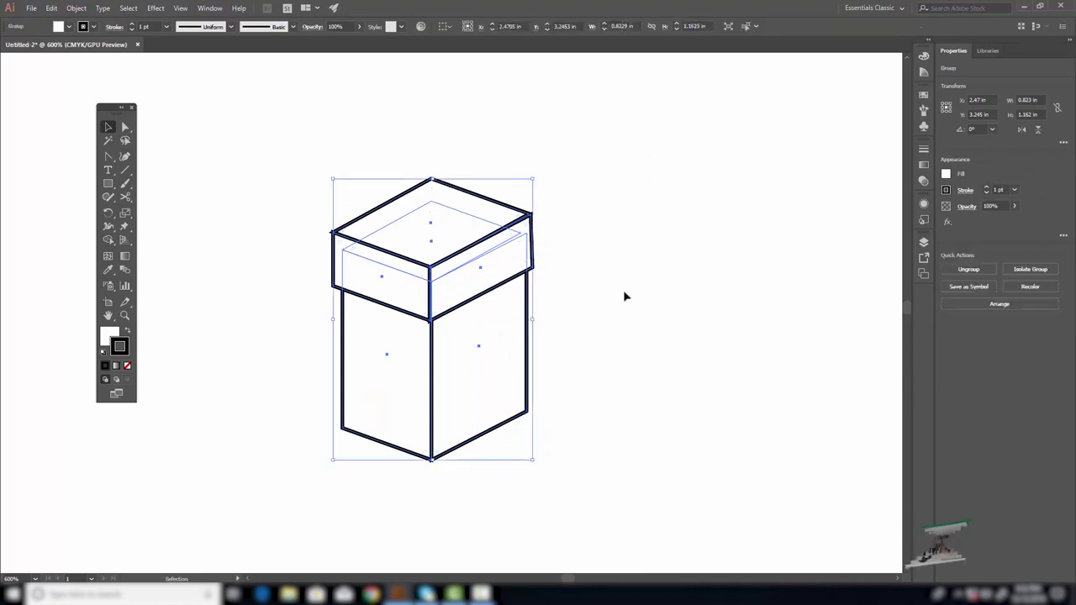
# Step: Move the grouped lidded box up to about X 2.58 in, Y 2.99 in and deselect it
pyautogui.click(547, 306)
pyautogui.moveTo(492, 307); pyautogui.dragTo(473, 240)
pyautogui.press('z')
pyautogui.keyDown('alt'); pyautogui.click(469, 323); pyautogui.keyUp('alt')
pyautogui.keyDown('alt'); pyautogui.click(442, 334); pyautogui.keyUp('alt')
pyautogui.click(465, 335)
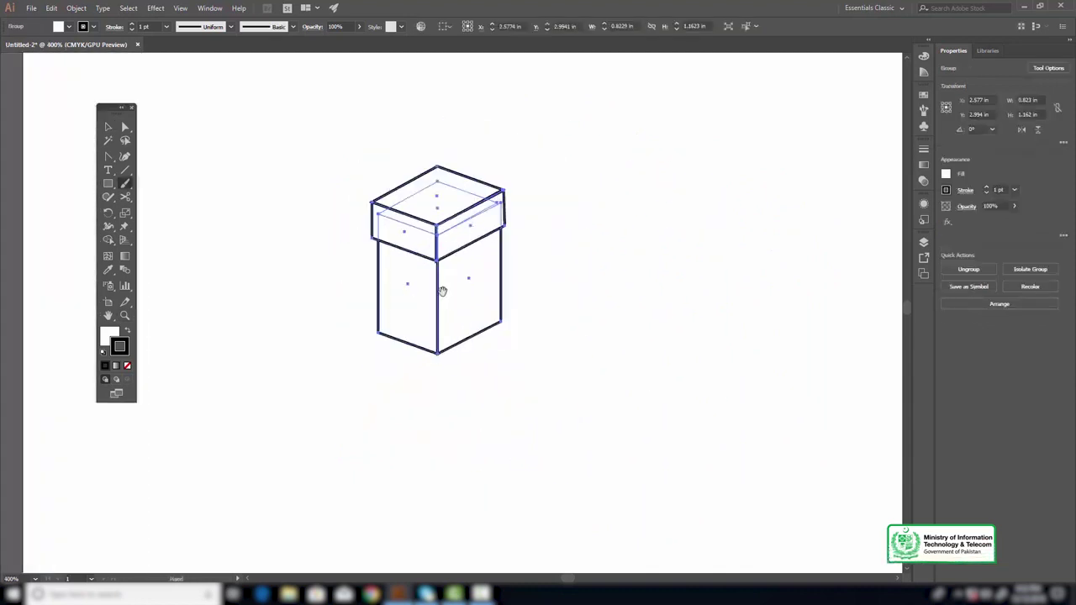
pyautogui.moveTo(442, 291); pyautogui.dragTo(458, 299)
pyautogui.press('v')
pyautogui.click(592, 230)
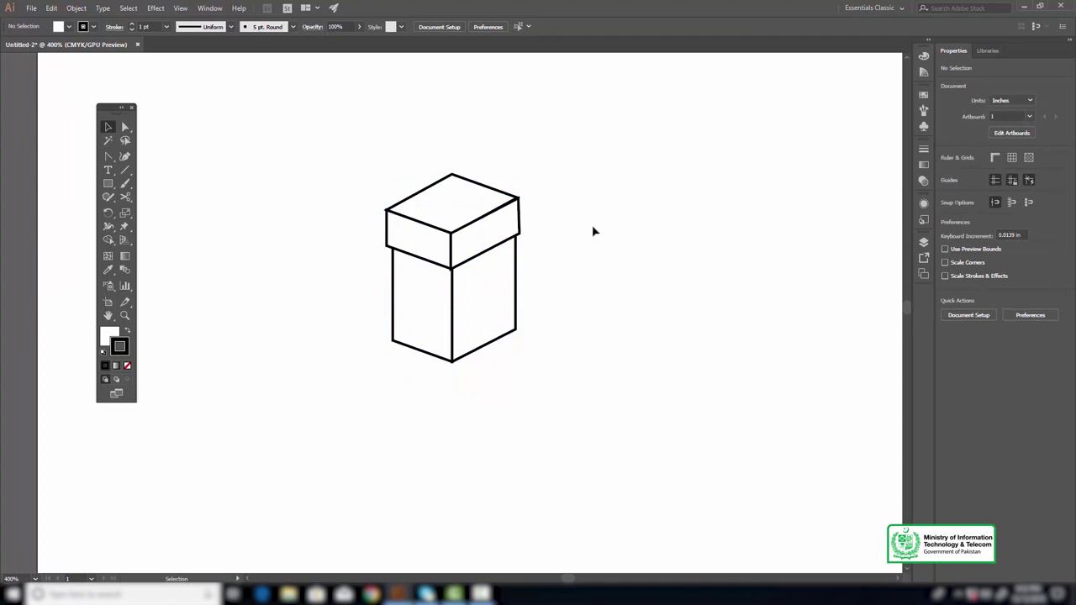